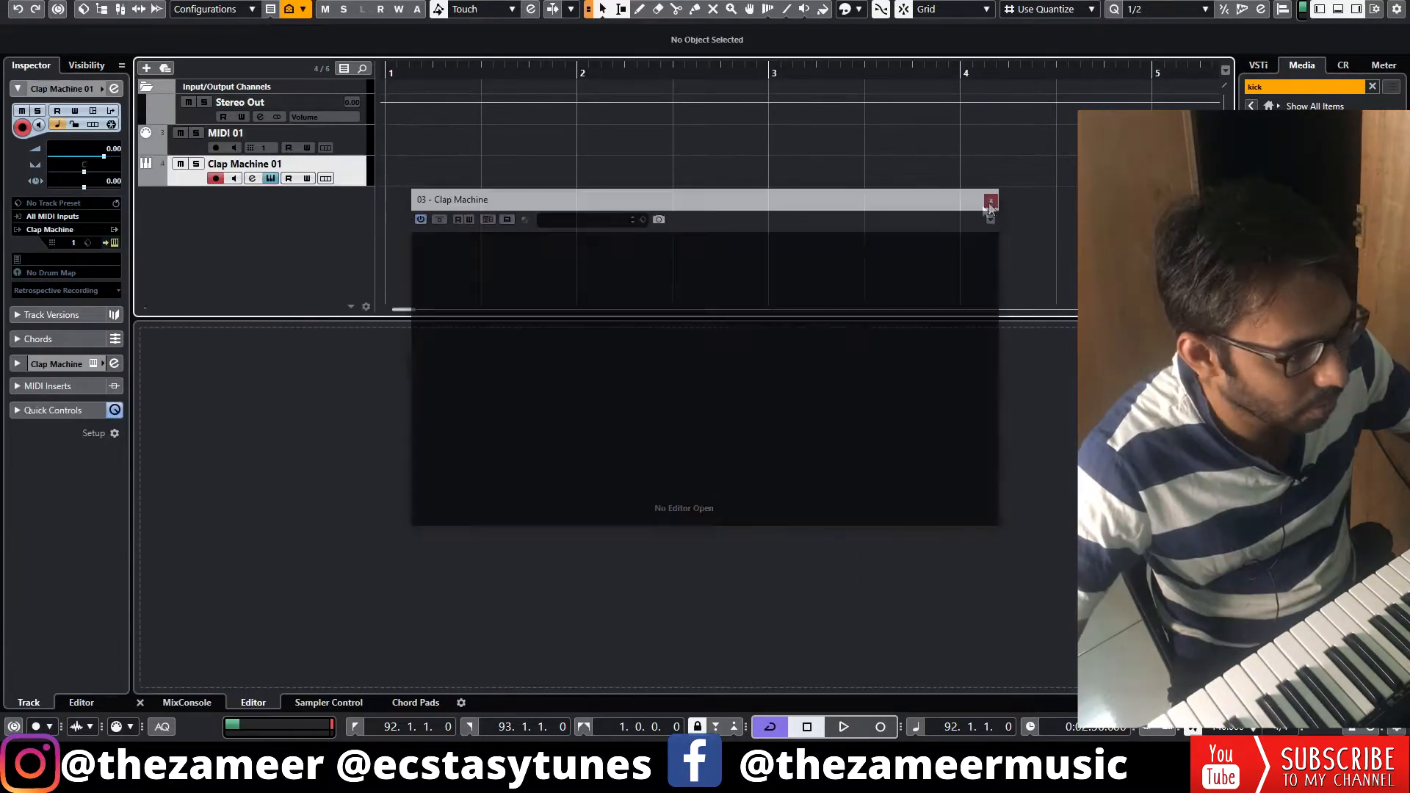
# - Add a chord track, collapse the Input/Output Channels folder, and move the chord track above the MIDI 01 track
pyautogui.click(147, 68)
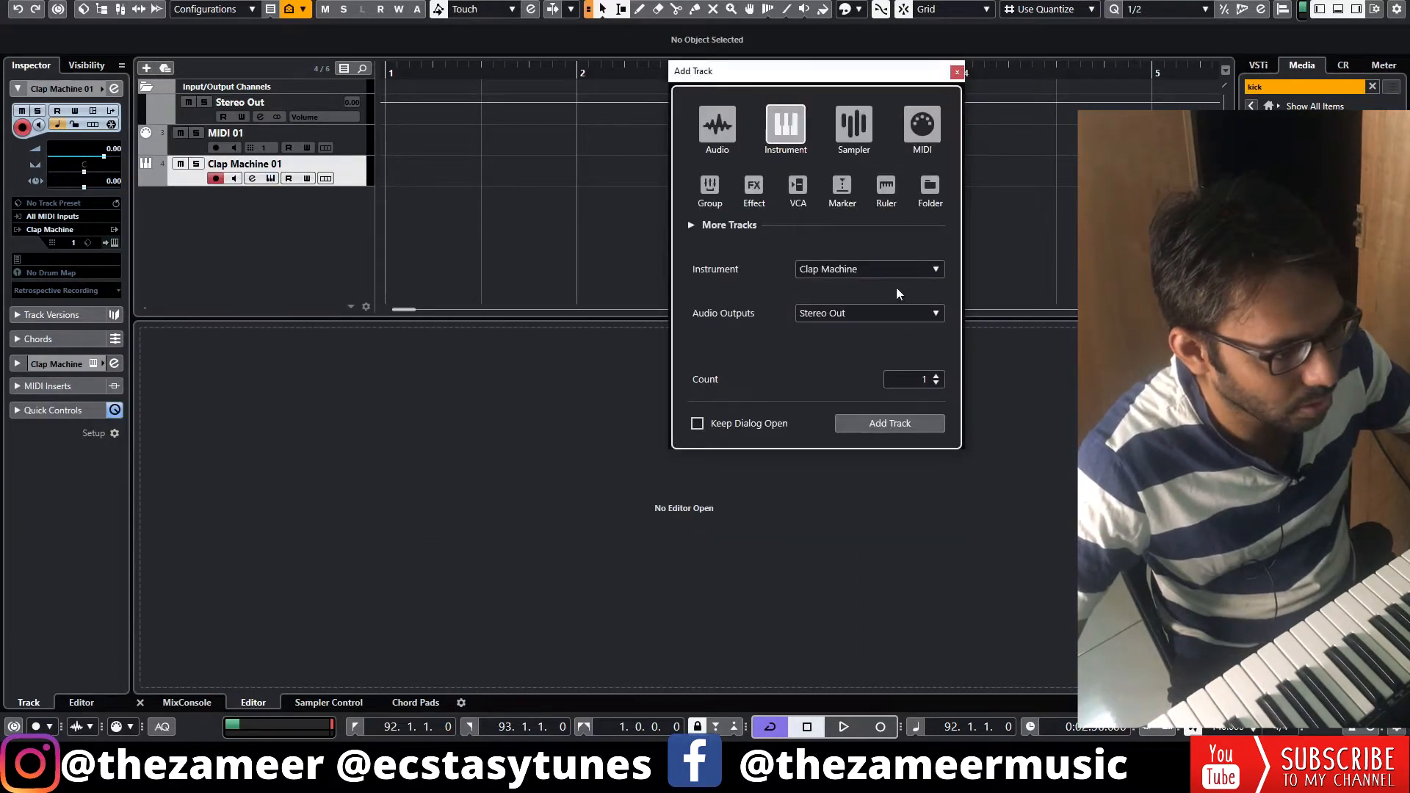
pyautogui.click(760, 237)
pyautogui.click(899, 271)
pyautogui.click(890, 464)
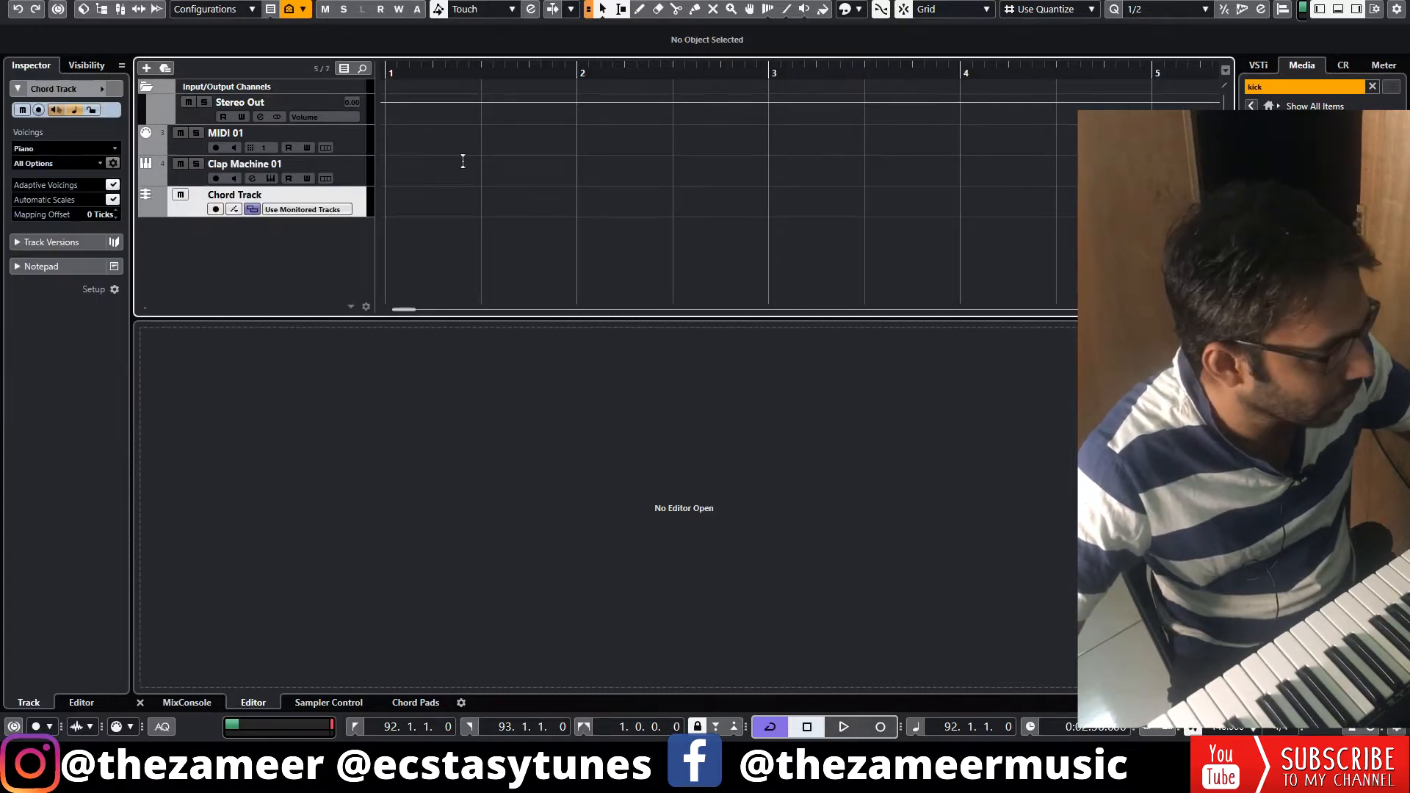
pyautogui.click(147, 87)
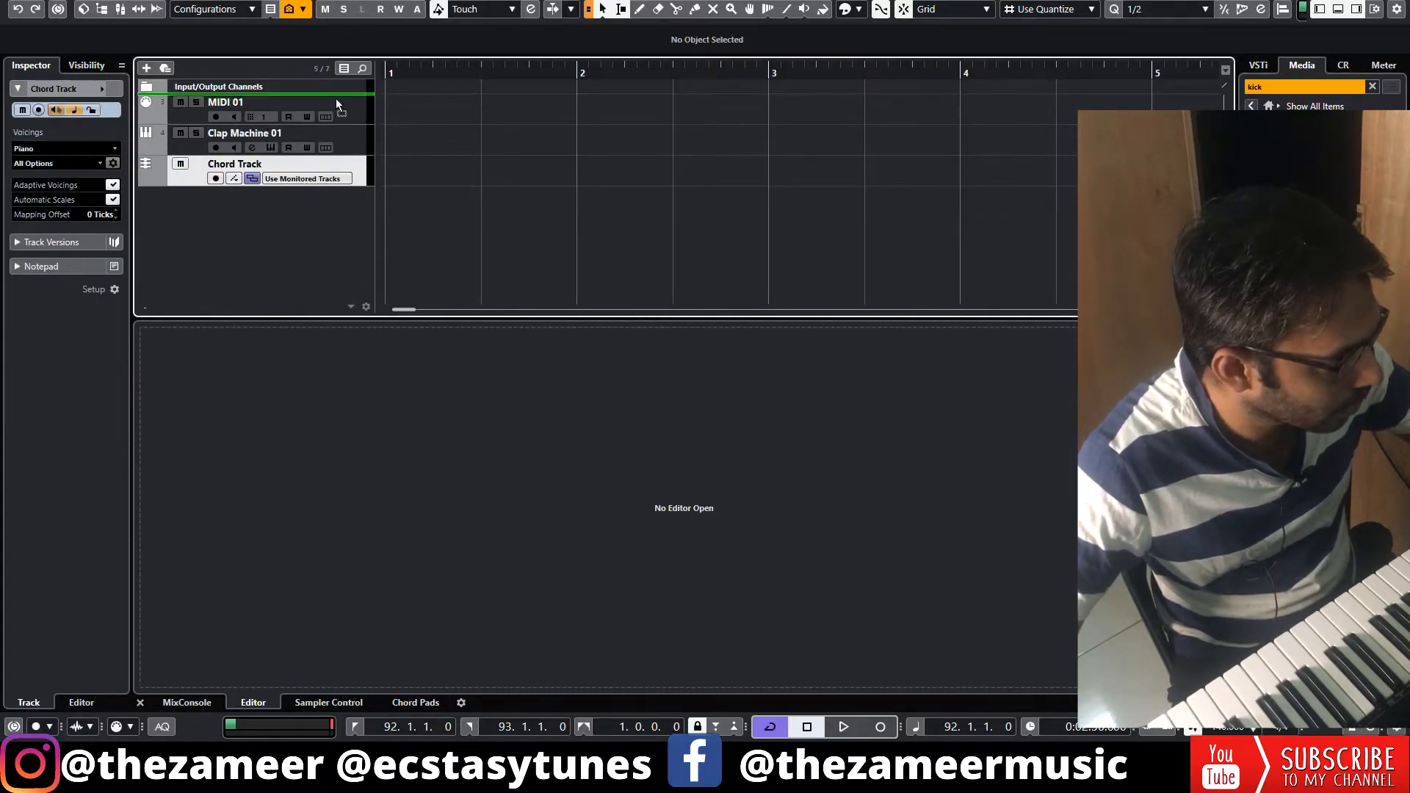
# - Create a chord event at bar 1 of the chord track and define it as Amin7
pyautogui.click(398, 103)
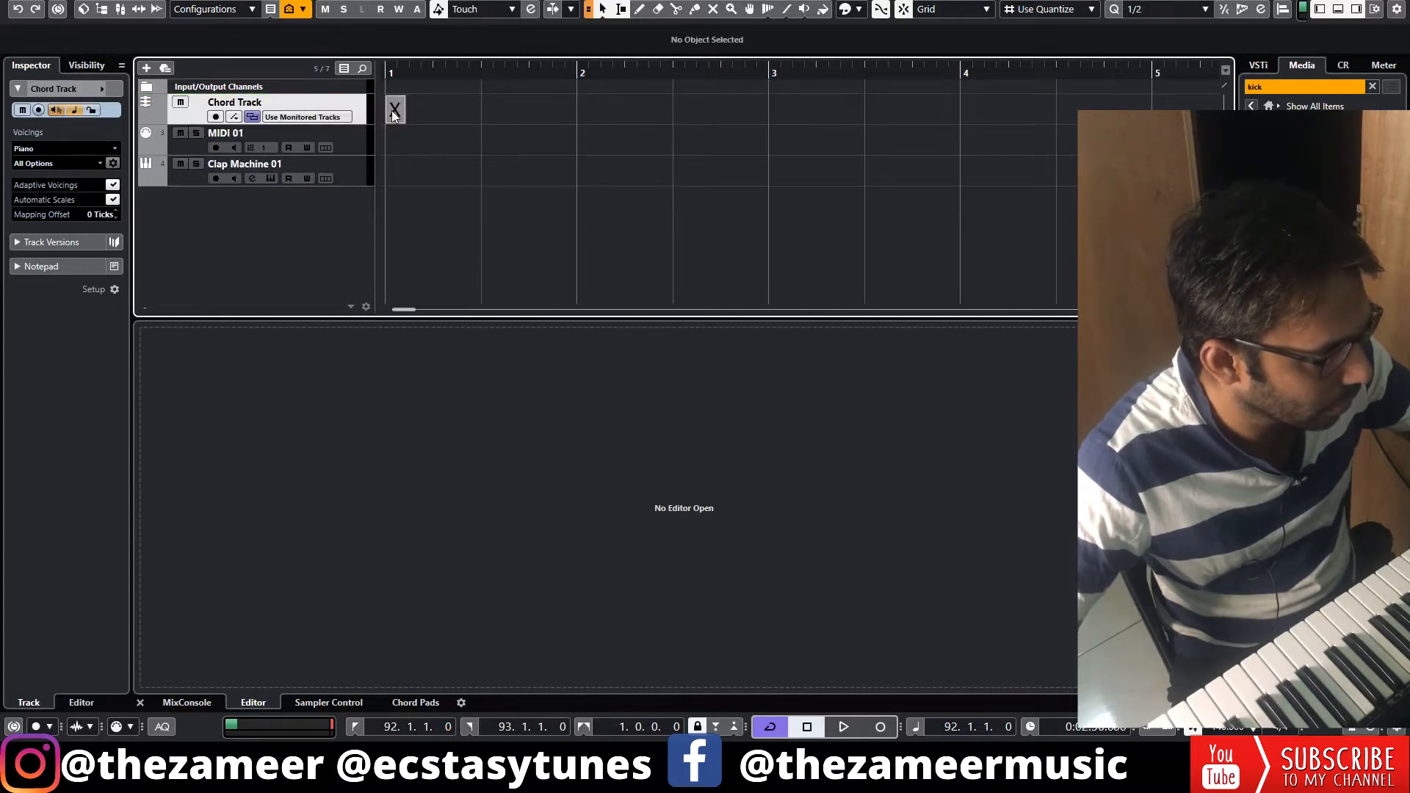
pyautogui.doubleClick(395, 110)
pyautogui.click(310, 294)
pyautogui.click(366, 176)
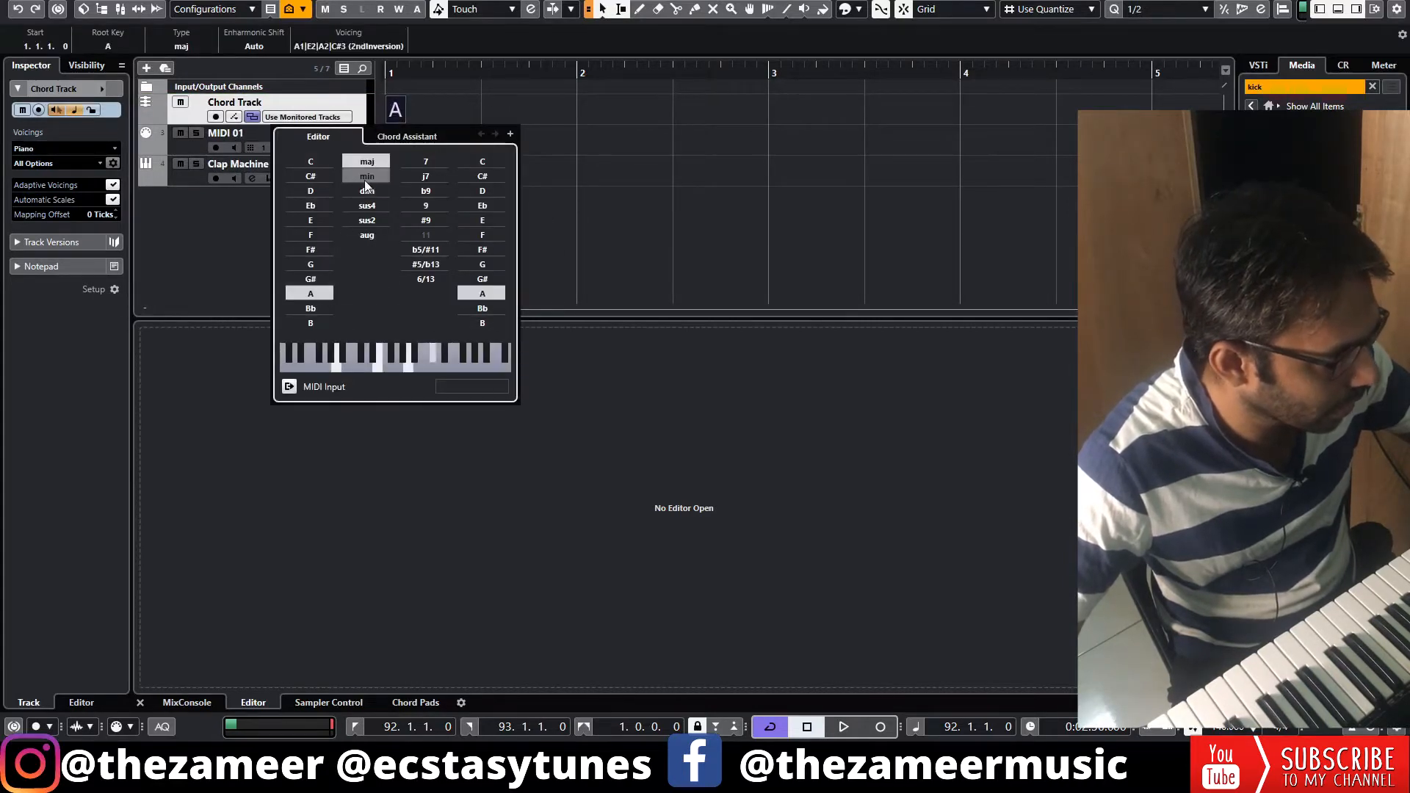
pyautogui.click(425, 161)
pyautogui.click(614, 164)
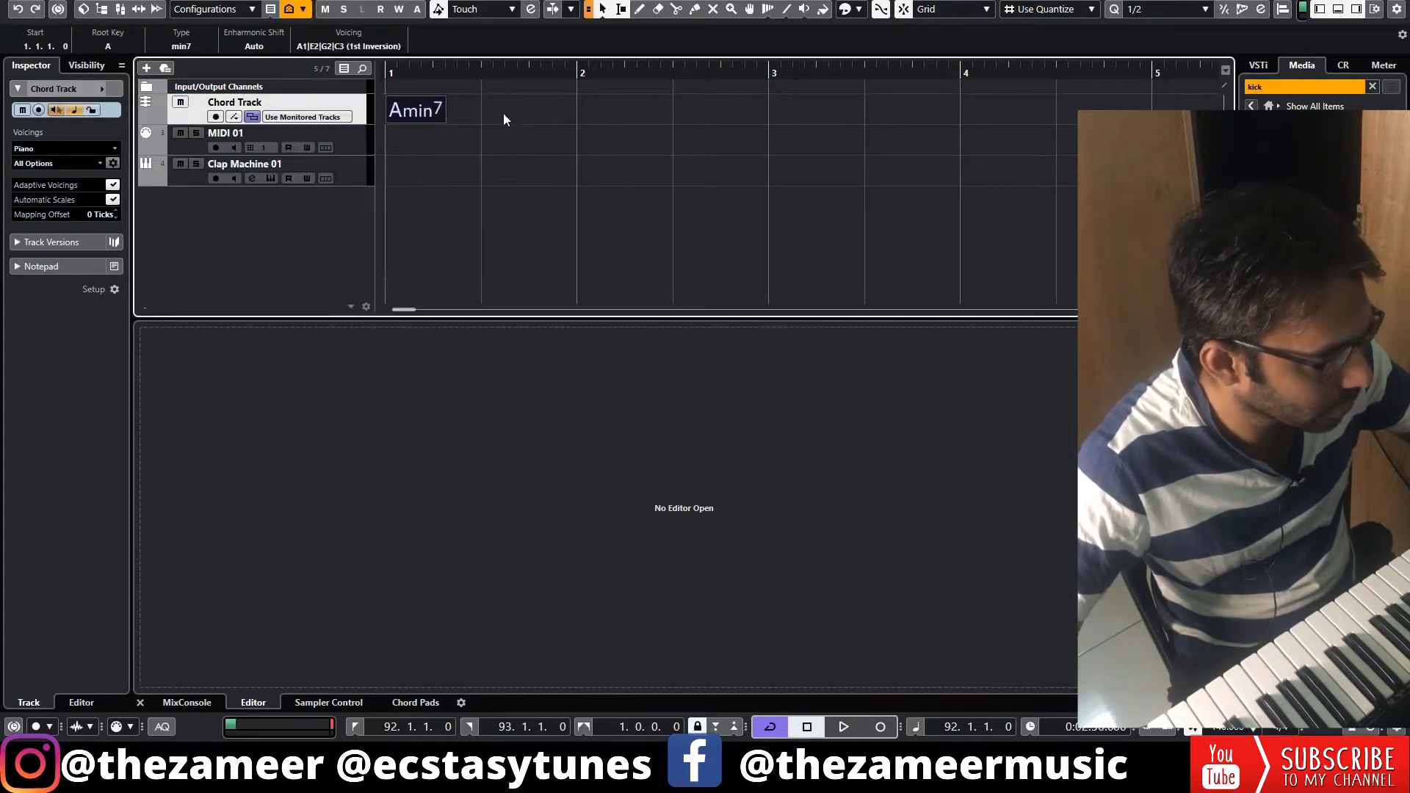
# - Create a chord event at bar 2 of the chord track and define it as Fmaj7
pyautogui.click(586, 110)
pyautogui.doubleClick(586, 114)
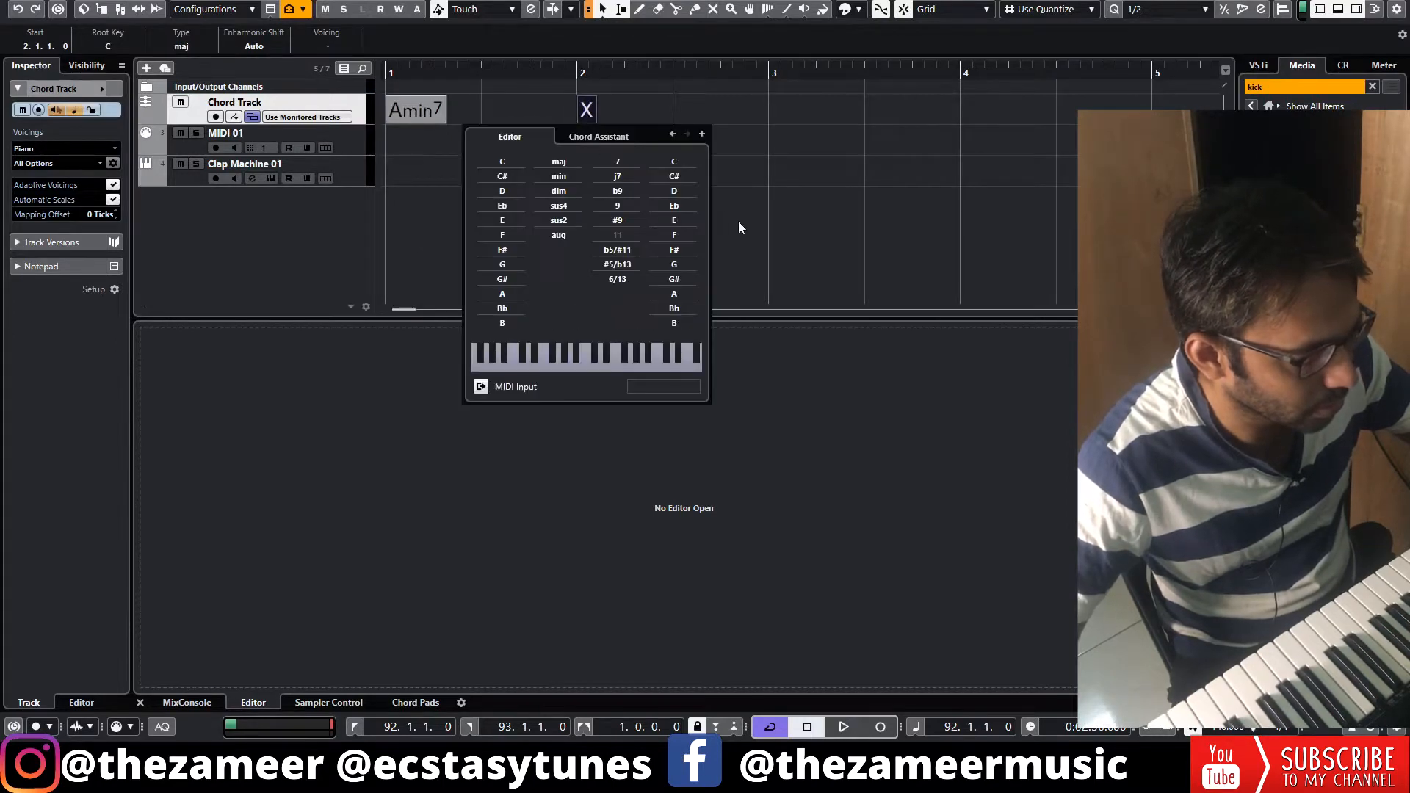
pyautogui.click(502, 235)
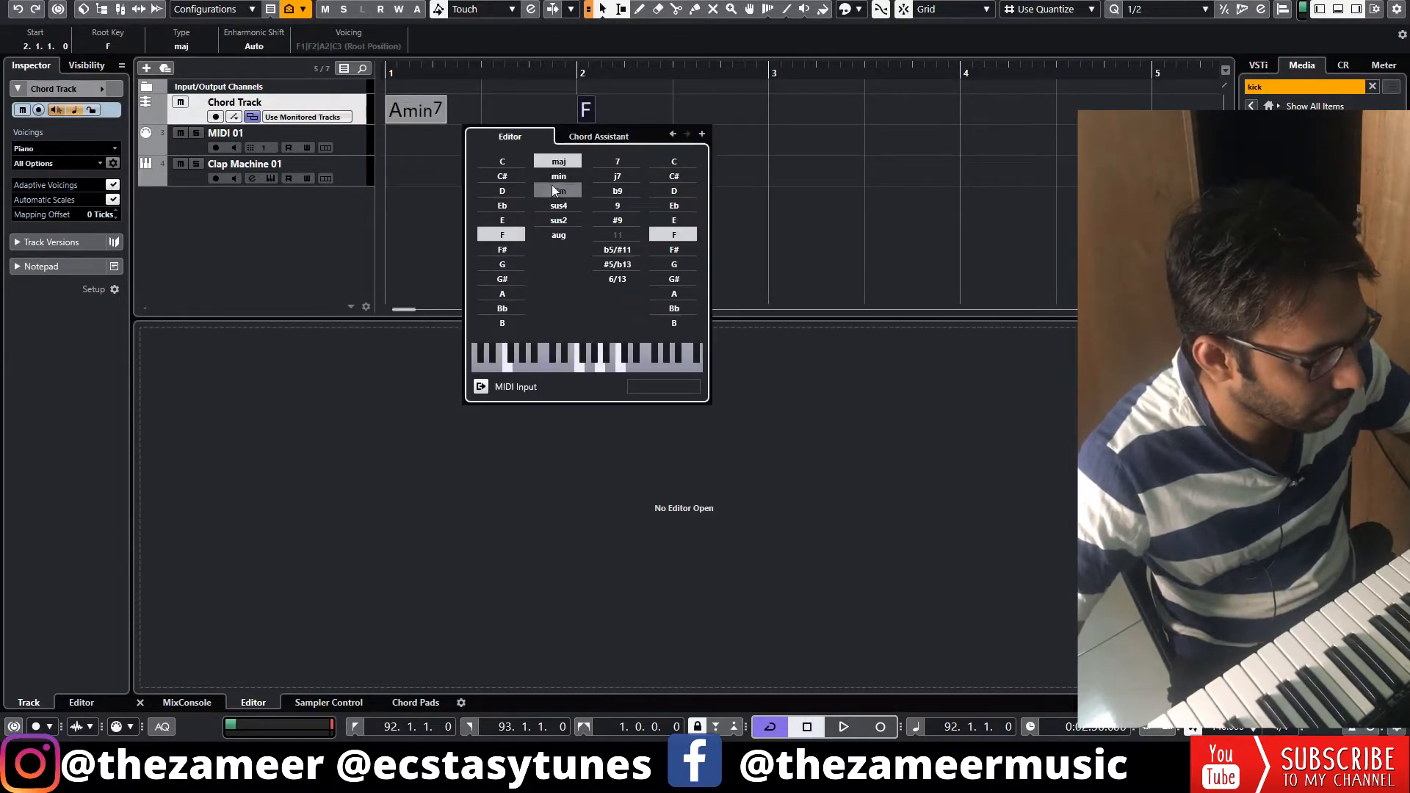
pyautogui.click(618, 176)
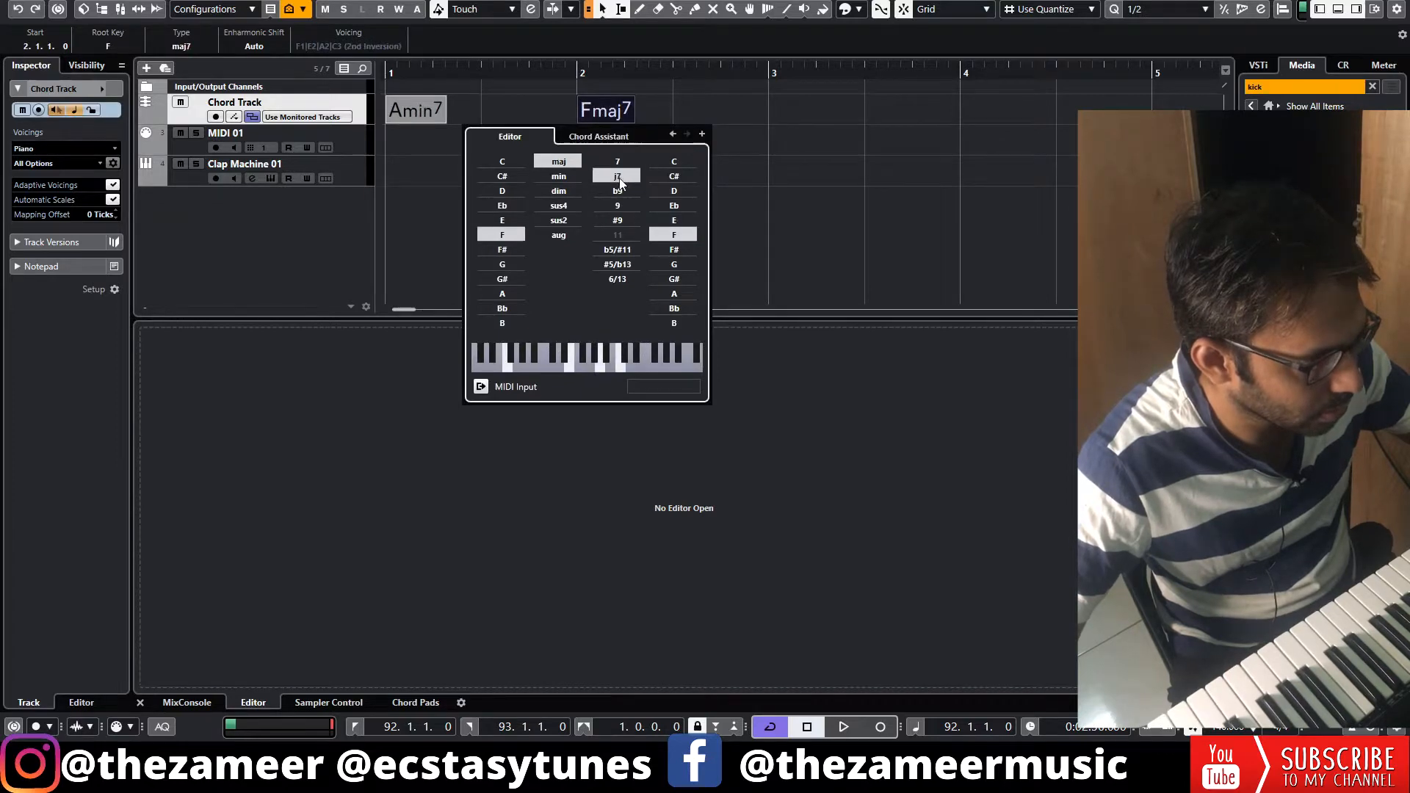
# - Create a chord event at bar 3 of the chord track and define it as Dmin7
pyautogui.click(701, 133)
pyautogui.click(777, 115)
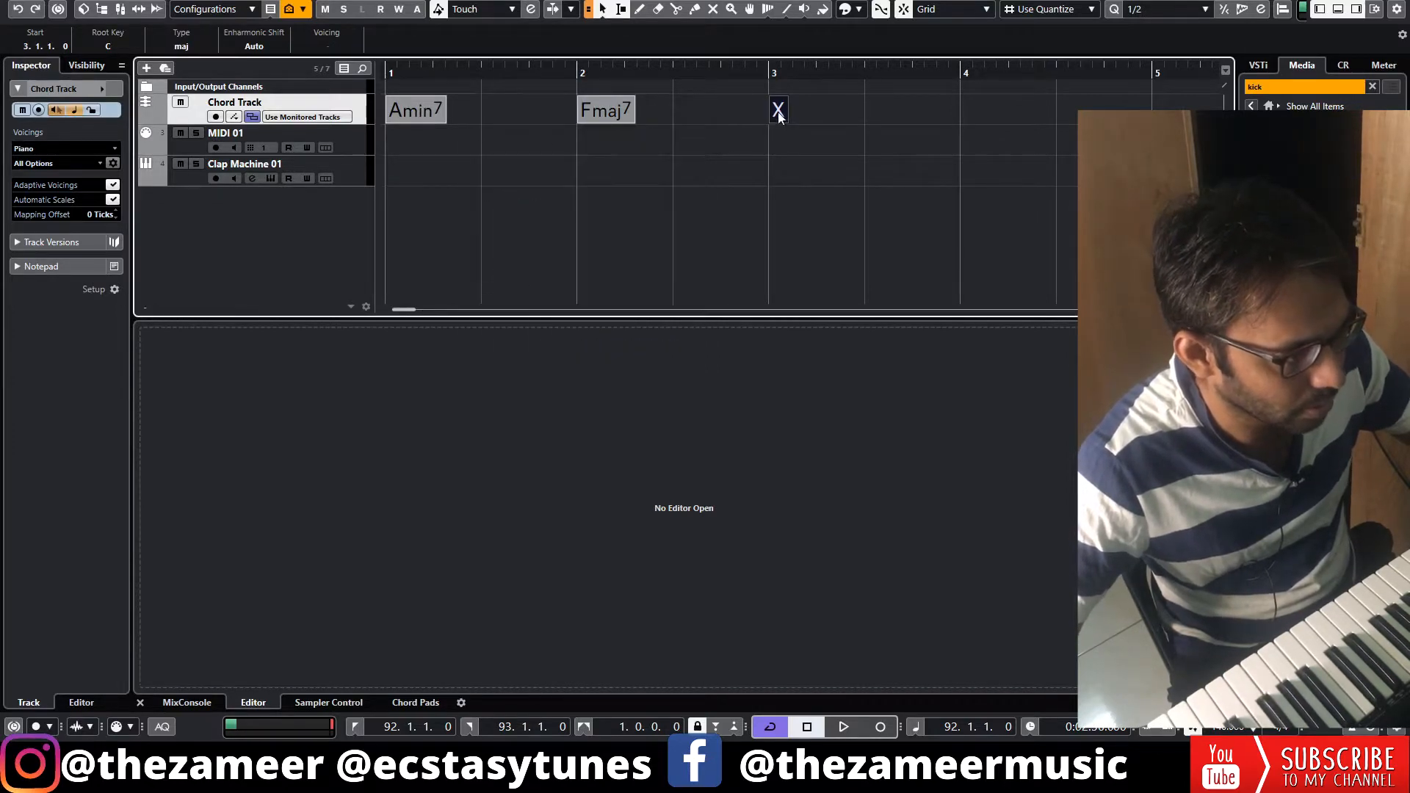
pyautogui.doubleClick(780, 116)
pyautogui.click(694, 191)
pyautogui.click(750, 176)
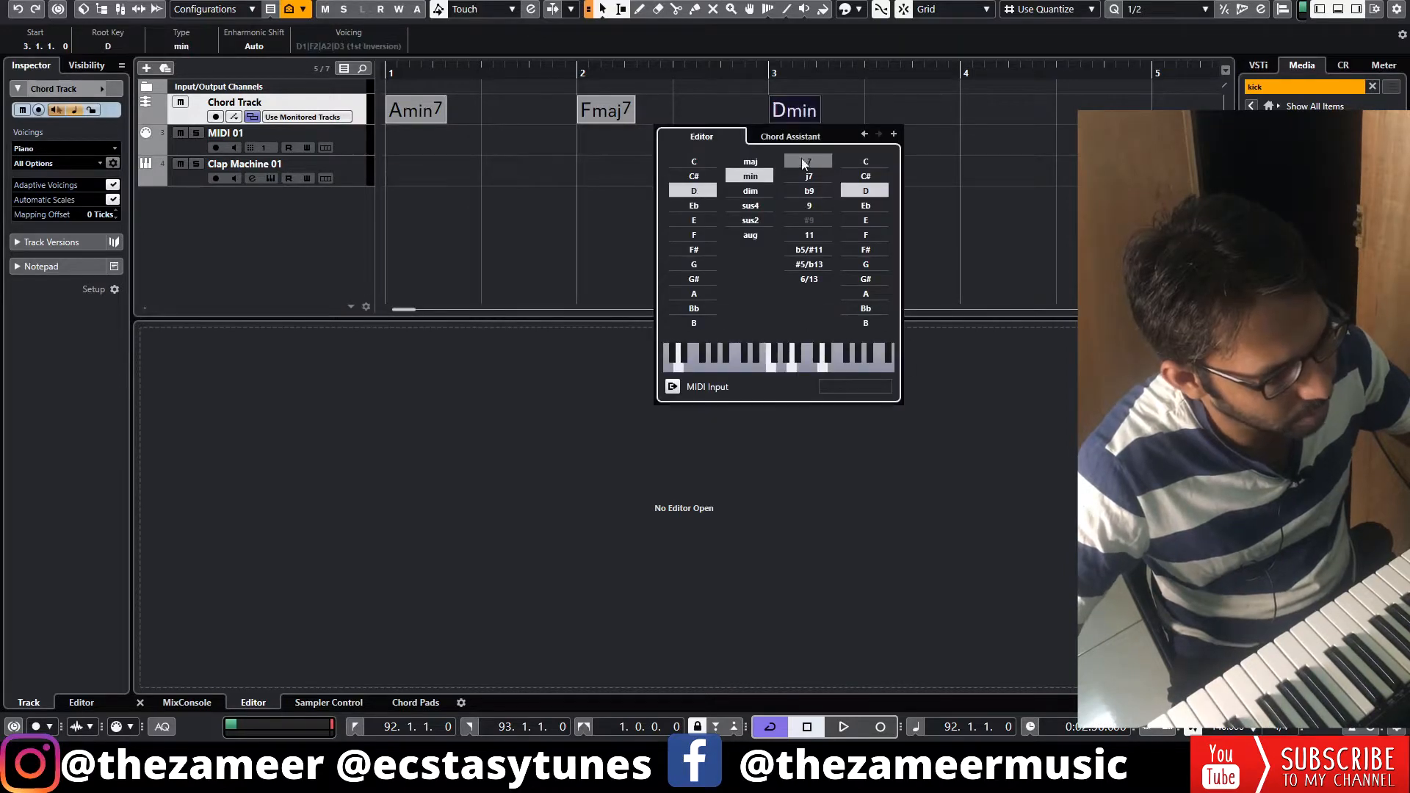
# - Add the next chord event at bar 4 of the chord track and define it as E7
pyautogui.click(894, 134)
pyautogui.click(693, 223)
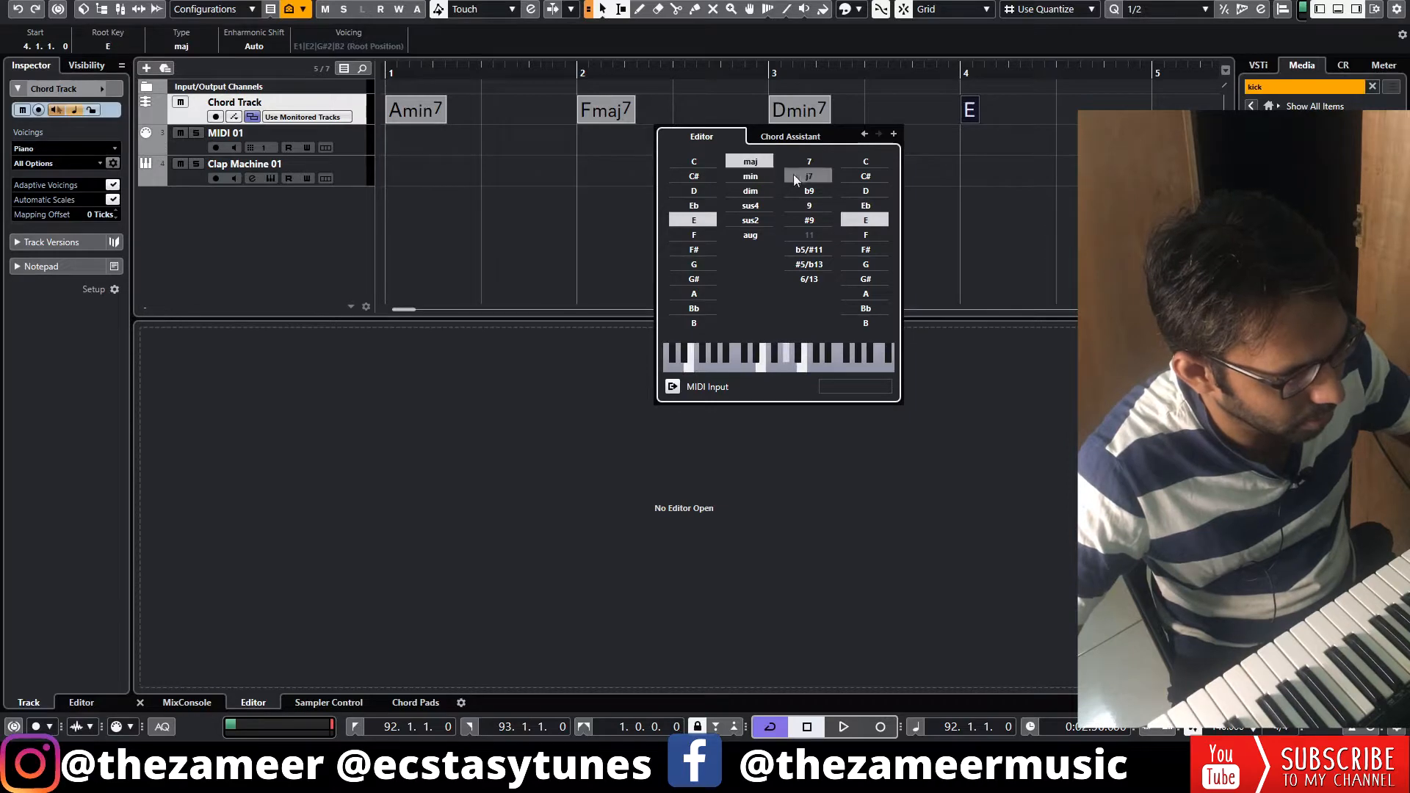
pyautogui.click(811, 163)
pyautogui.click(909, 146)
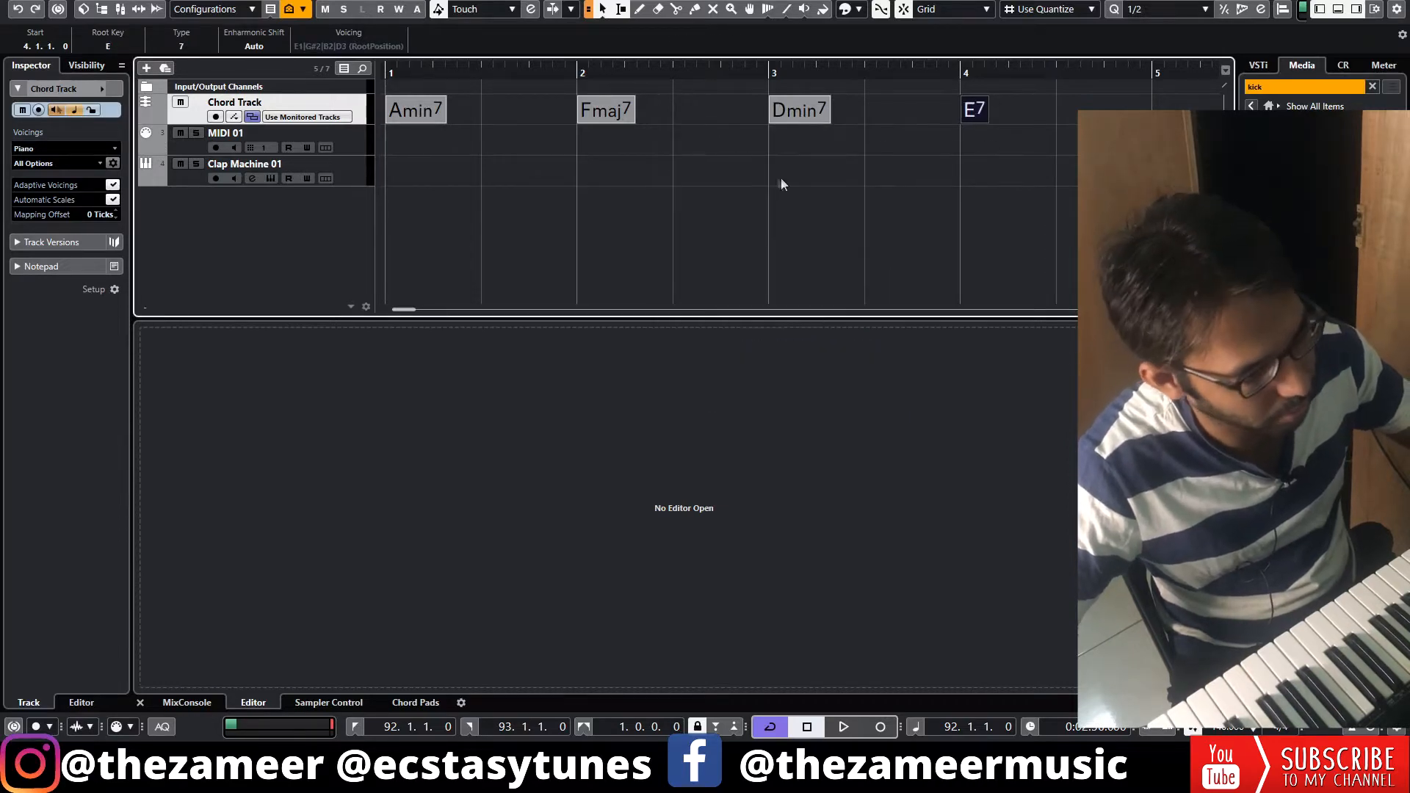
pyautogui.click(401, 197)
pyautogui.moveTo(393, 146); pyautogui.dragTo(1142, 137)
pyautogui.press('g')
pyautogui.press('g')
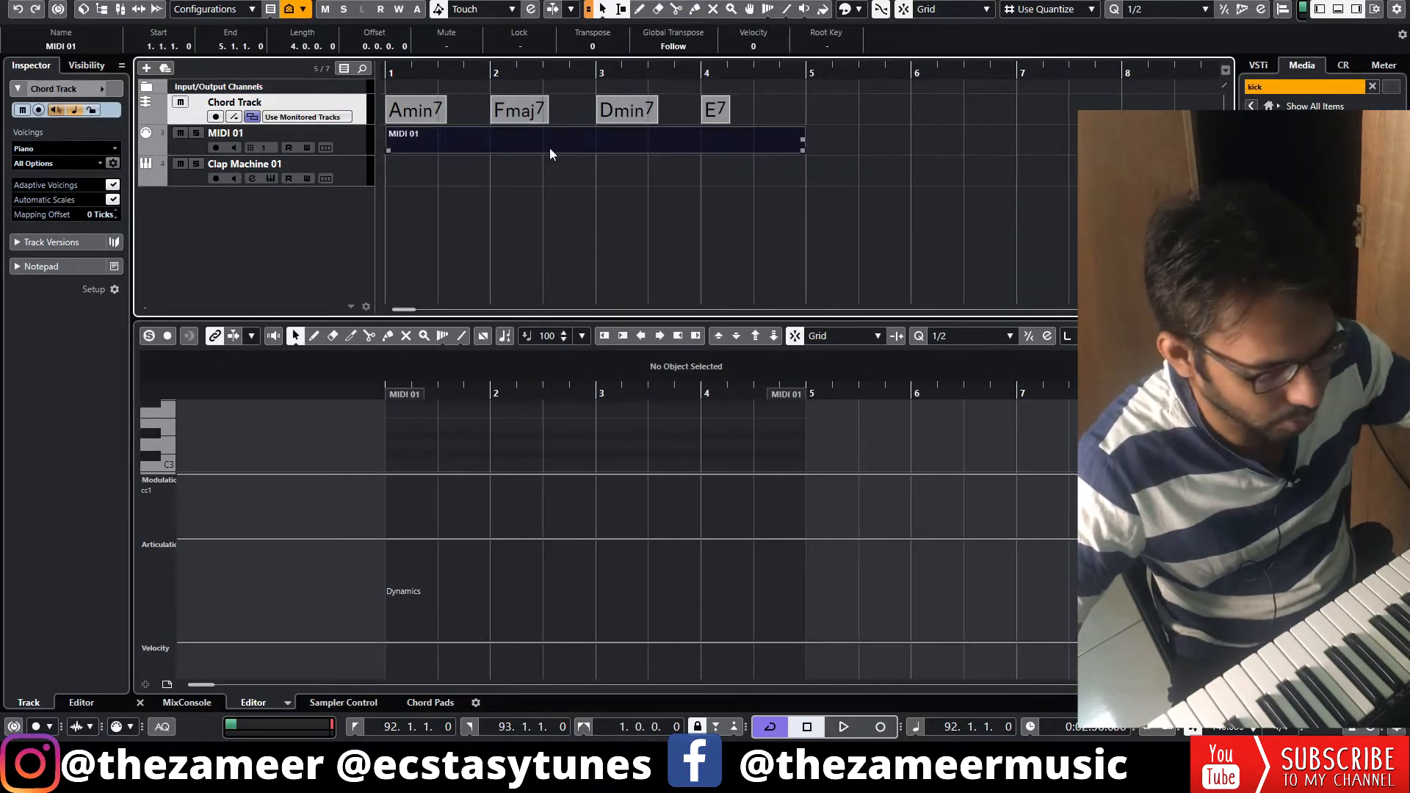
pyautogui.press('Delete')
# - Copy all four chord events onto the MIDI 01 track starting at bar 1, and rename that track "gtr chords"
pyautogui.moveTo(754, 111); pyautogui.dragTo(161, 85)
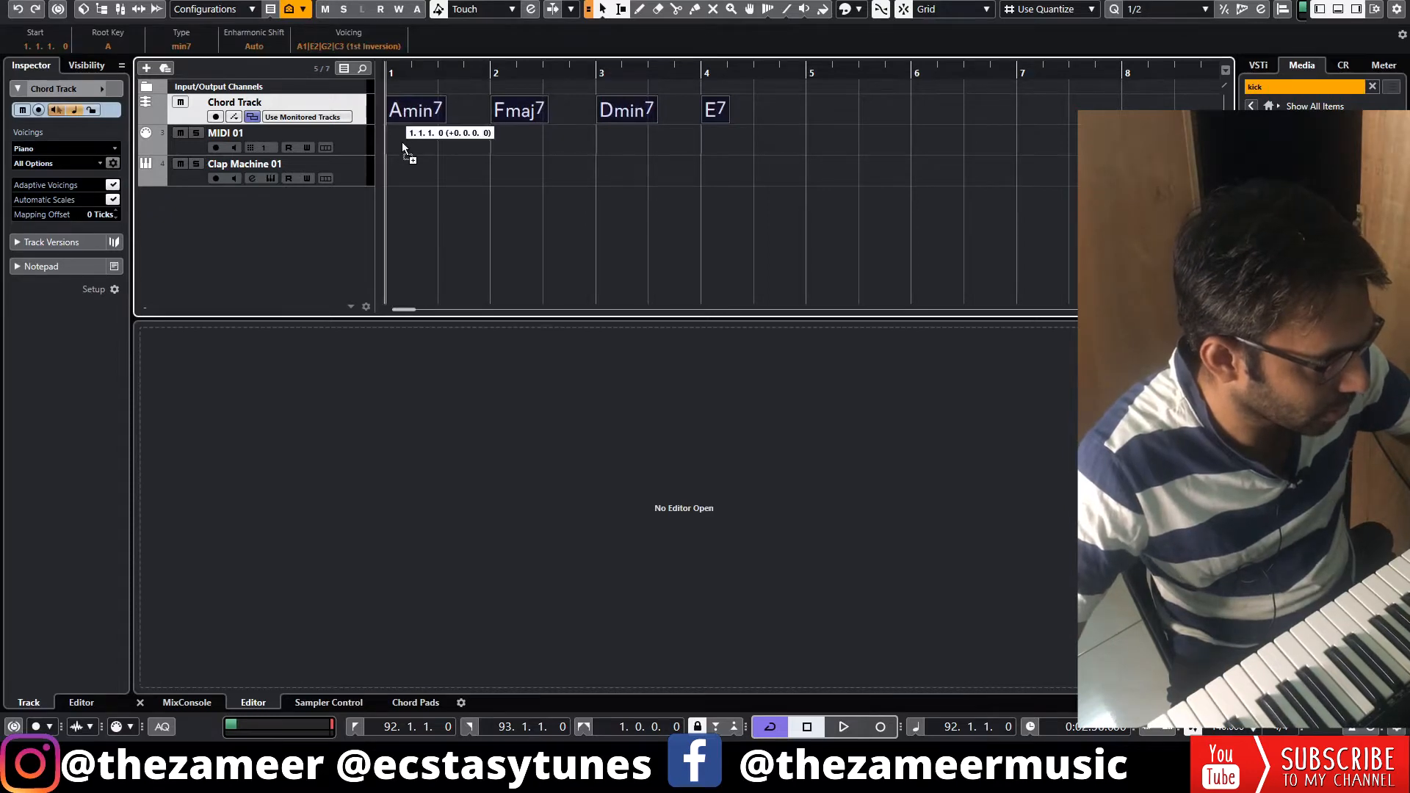
pyautogui.moveTo(403, 142); pyautogui.dragTo(403, 143)
pyautogui.doubleClick(221, 133)
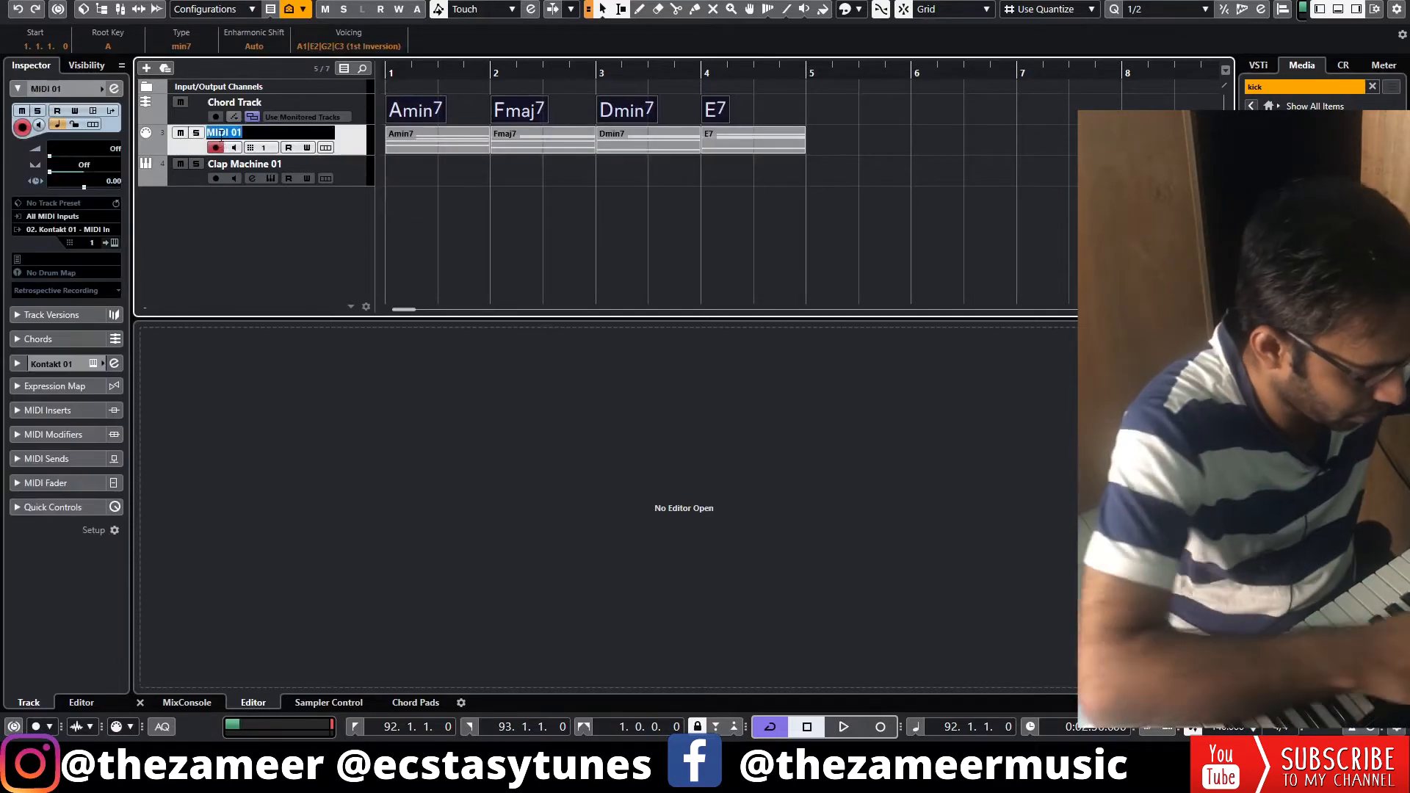
pyautogui.write('gtr chords')
pyautogui.click(575, 230)
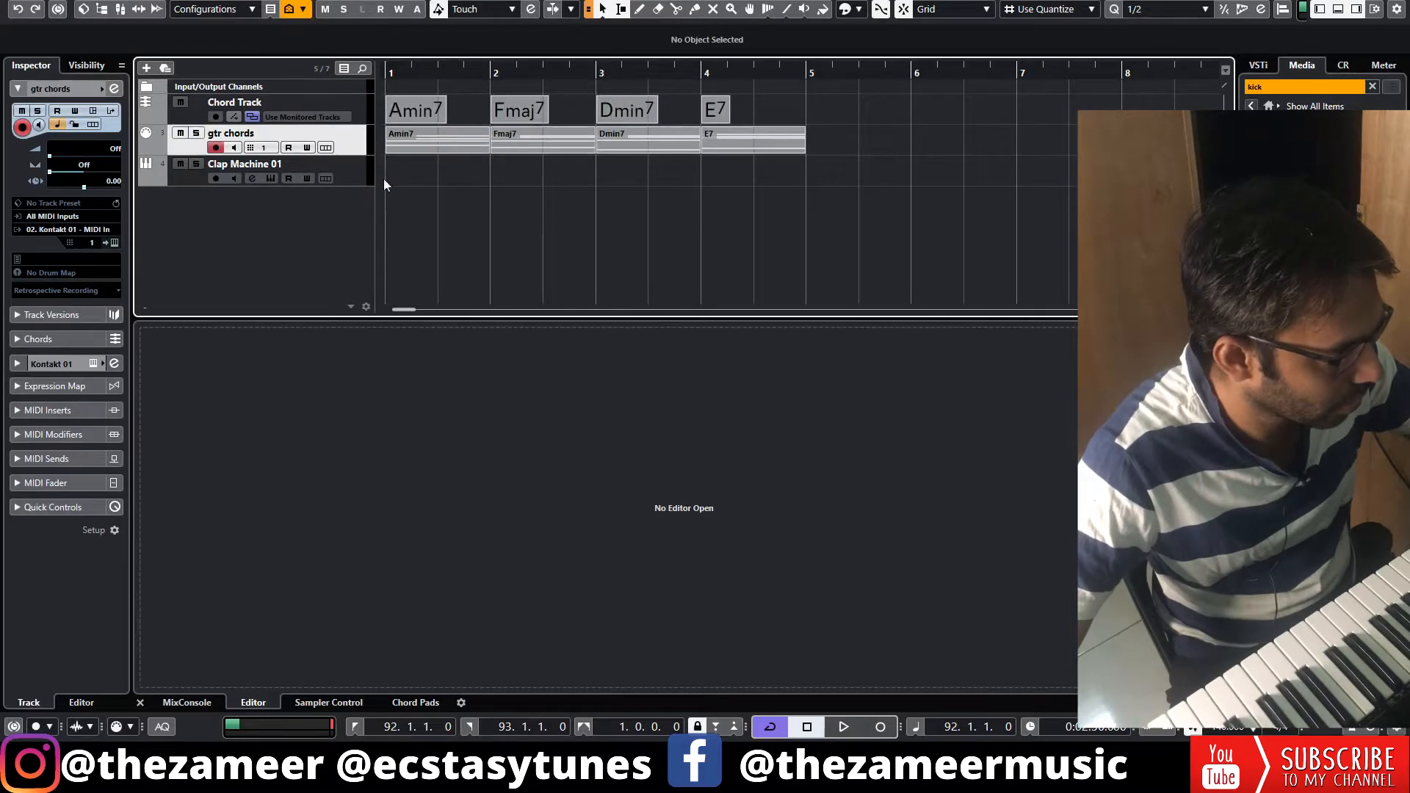
# - Join the four chord parts into a single gtr chords part and open it in the full Key Editor
pyautogui.doubleClick(428, 147)
pyautogui.click(850, 157)
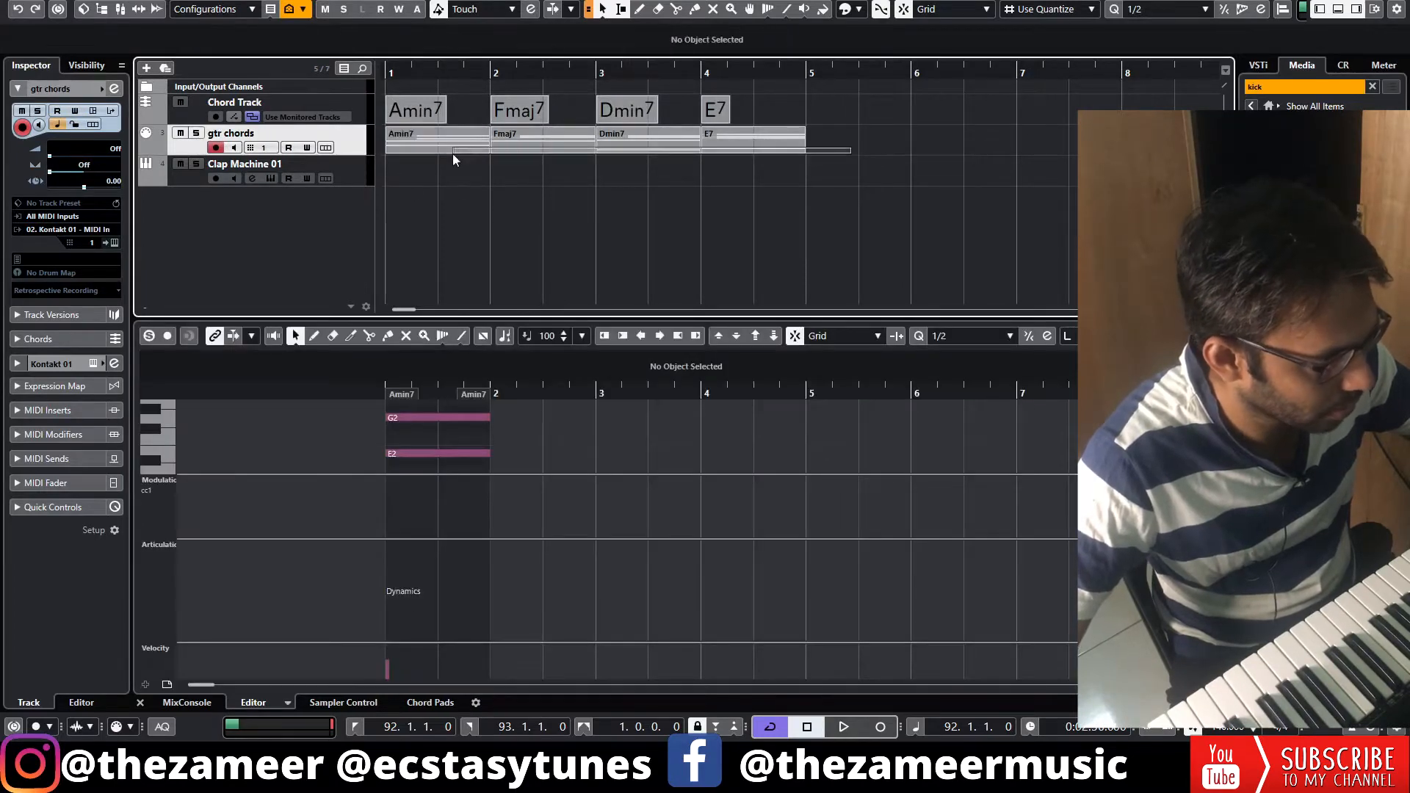
pyautogui.doubleClick(304, 134)
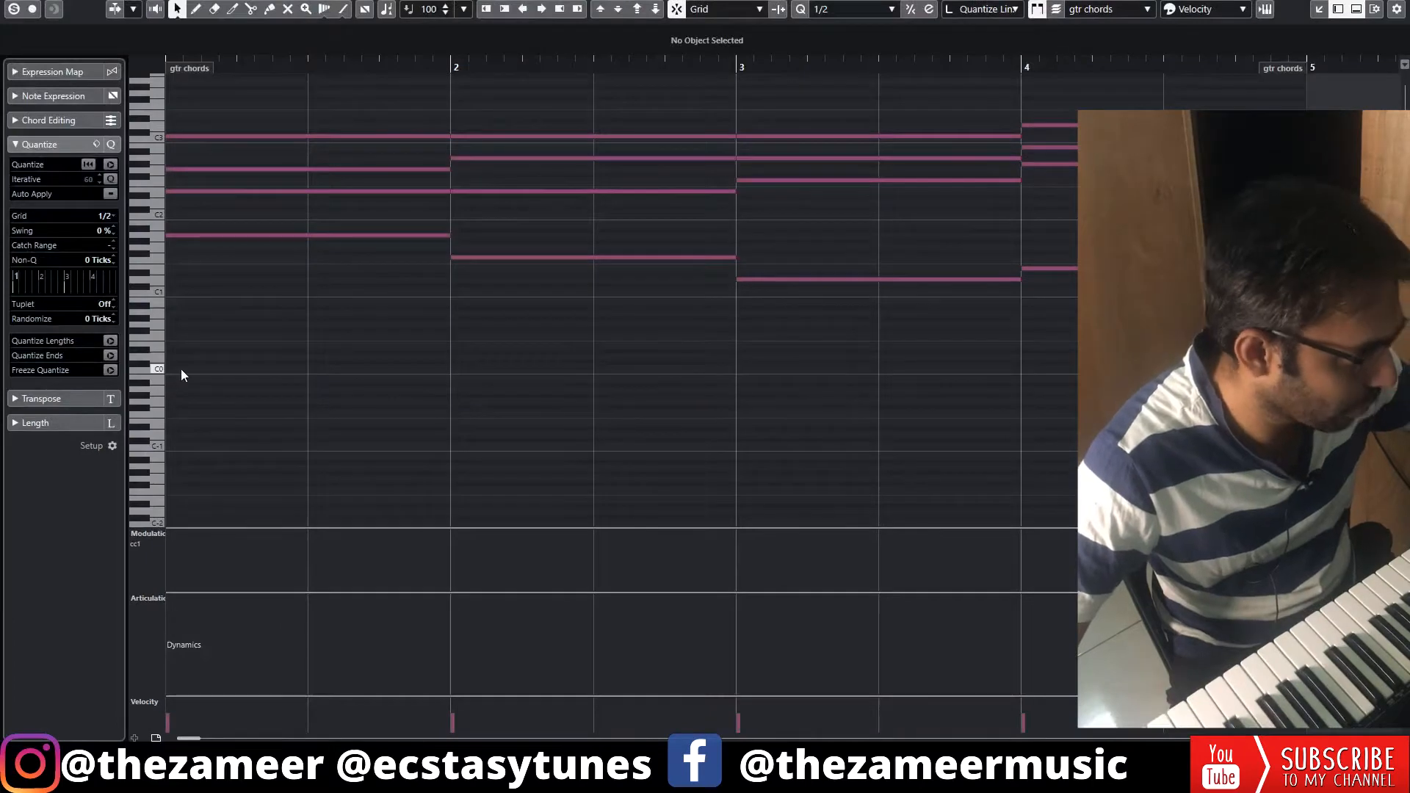
# - Enter a half-note C0 at the start of bar 1 in the gtr chords part and duplicate it along the part
pyautogui.click(181, 368)
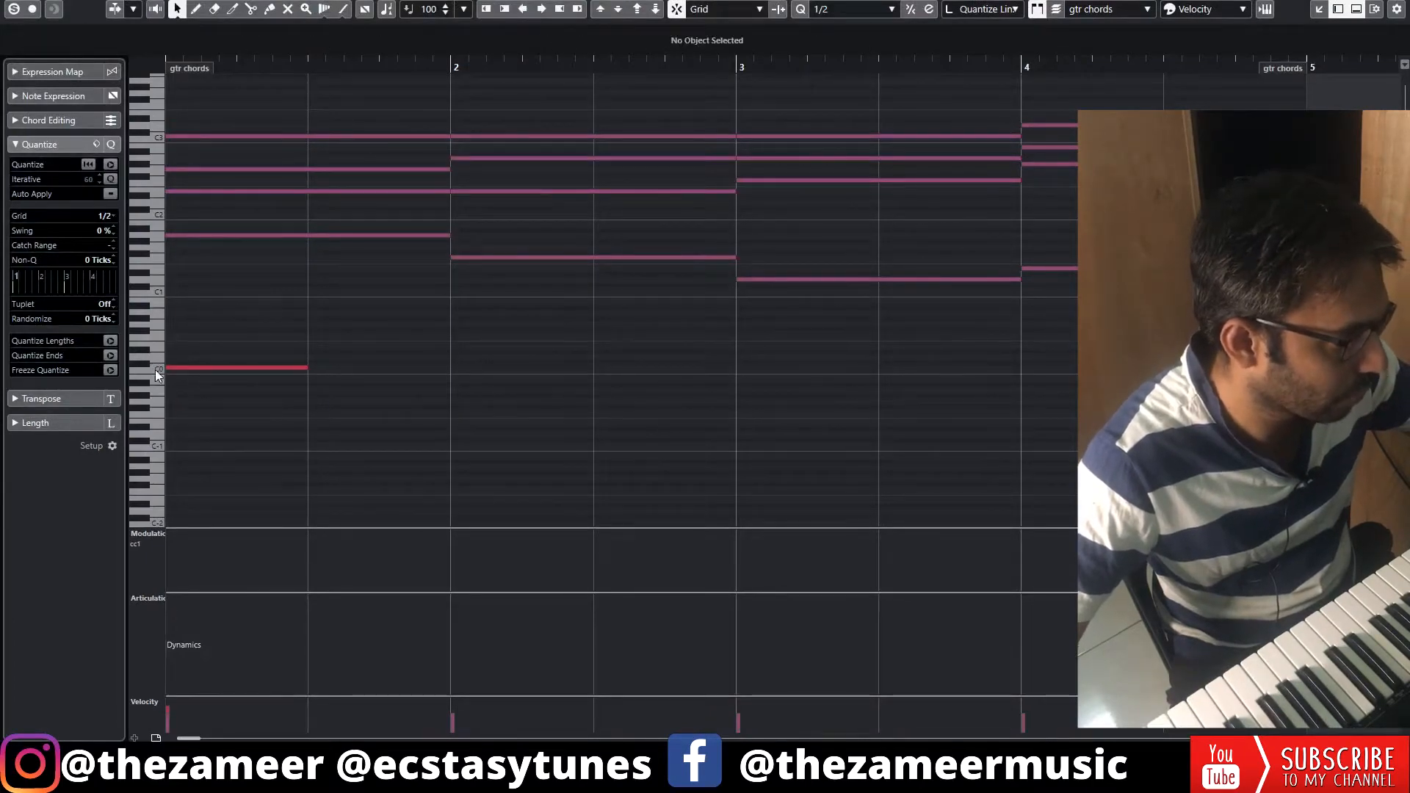
pyautogui.click(289, 369)
pyautogui.hotkey('ctrl', 'd')
pyautogui.hotkey('ctrl', 'd')
pyautogui.hotkey('ctrl', 'd')
pyautogui.hotkey('ctrl', 'd')
pyautogui.hotkey('ctrl', 'd')
pyautogui.click(314, 358)
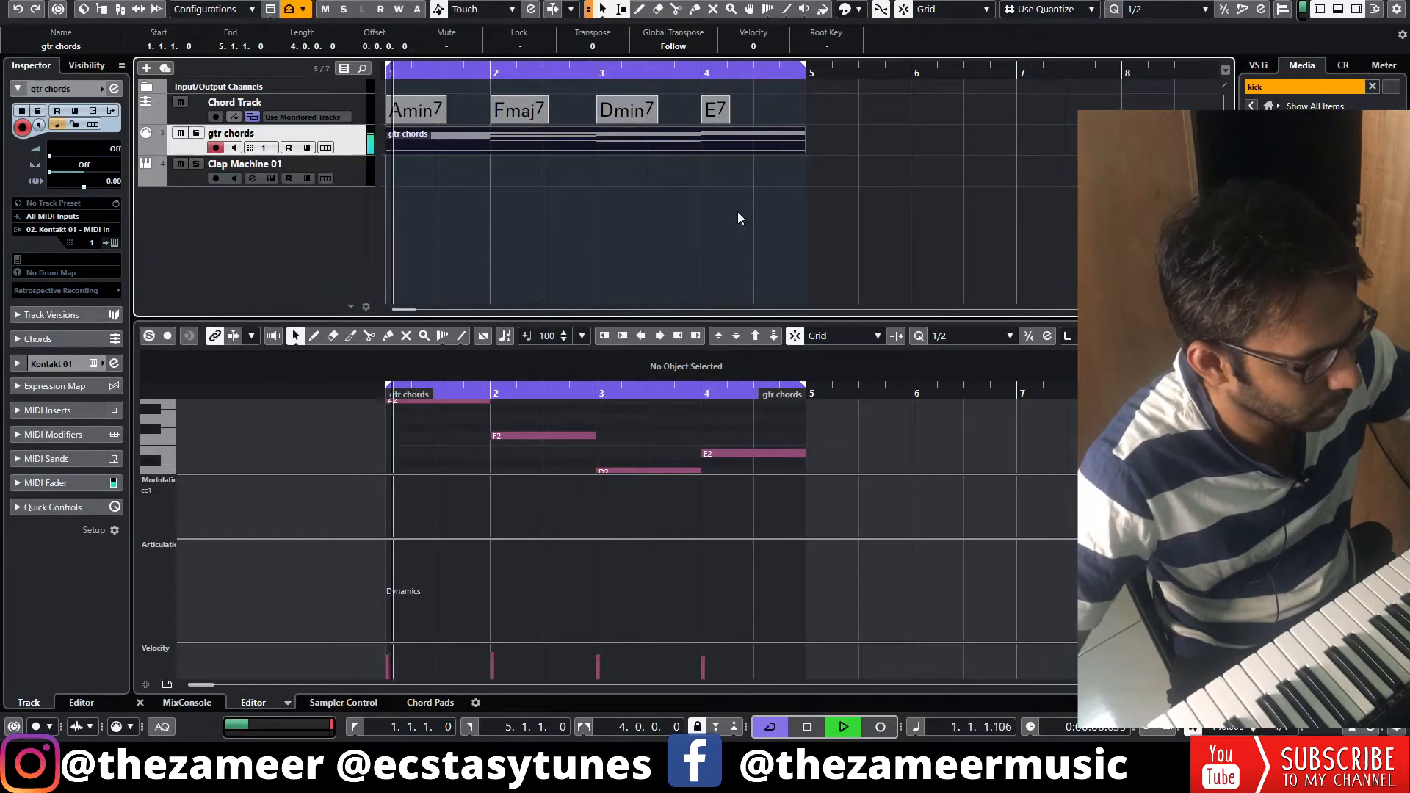
# - Play back the gtr chords part in the loop from bar 1 to bar 5
pyautogui.click(552, 184)
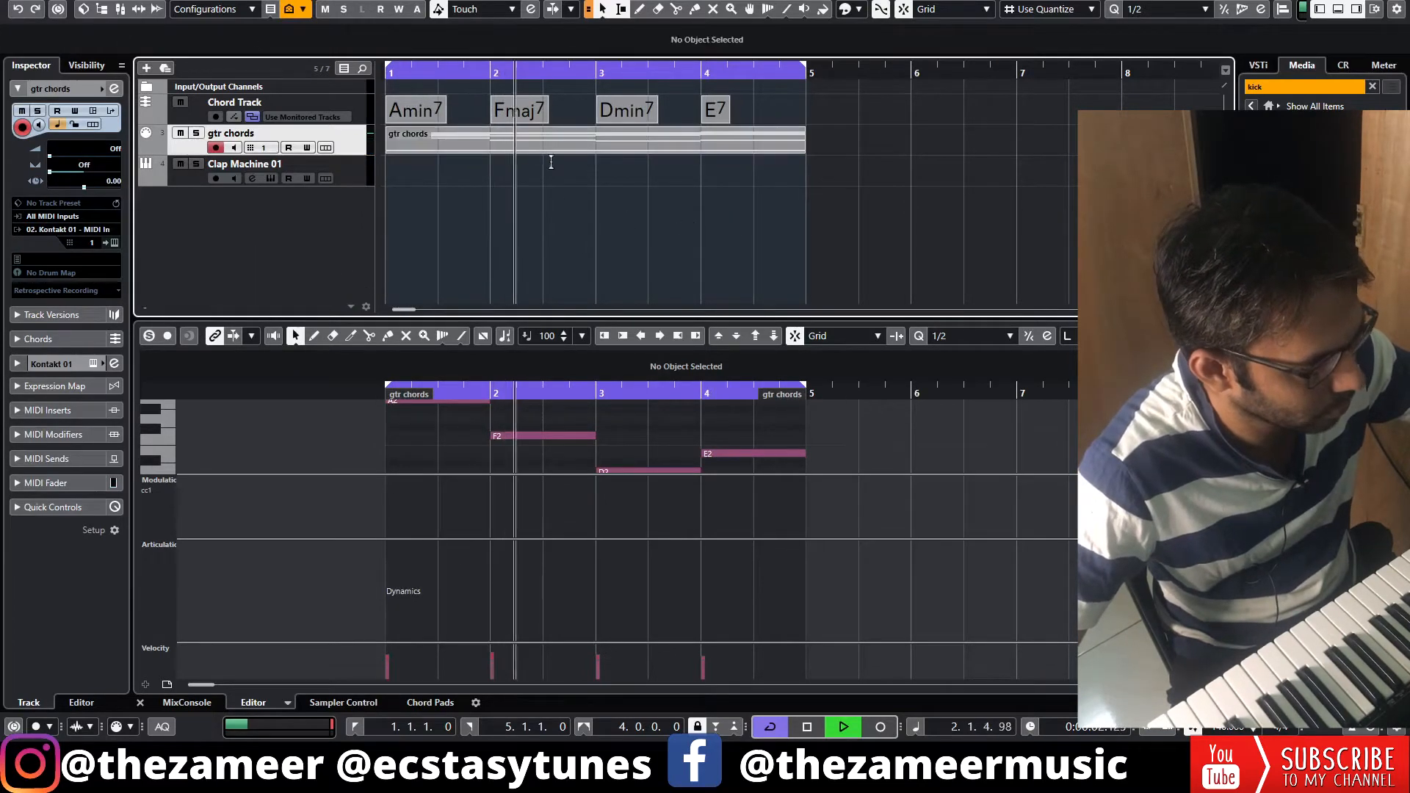
pyautogui.click(553, 152)
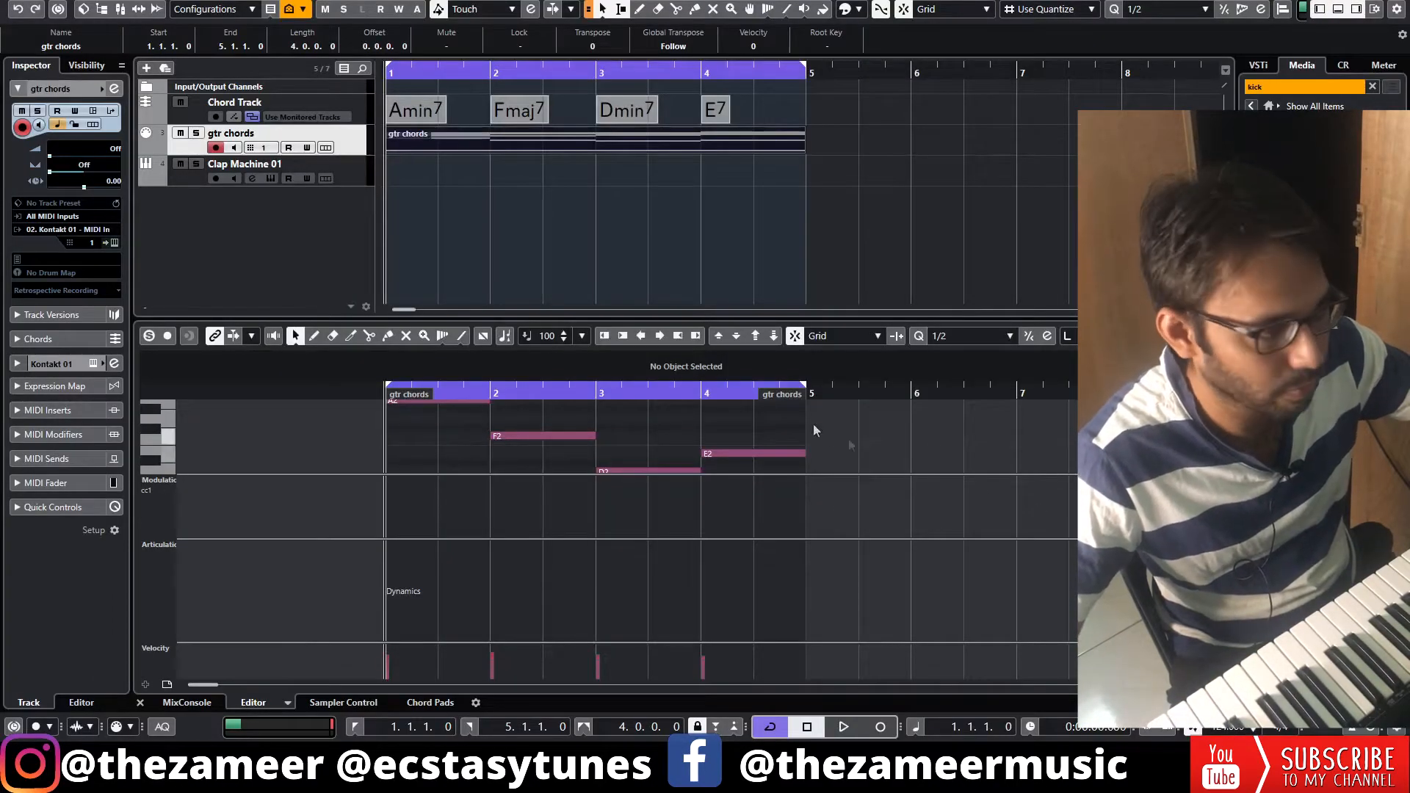
pyautogui.click(600, 255)
pyautogui.press('space')
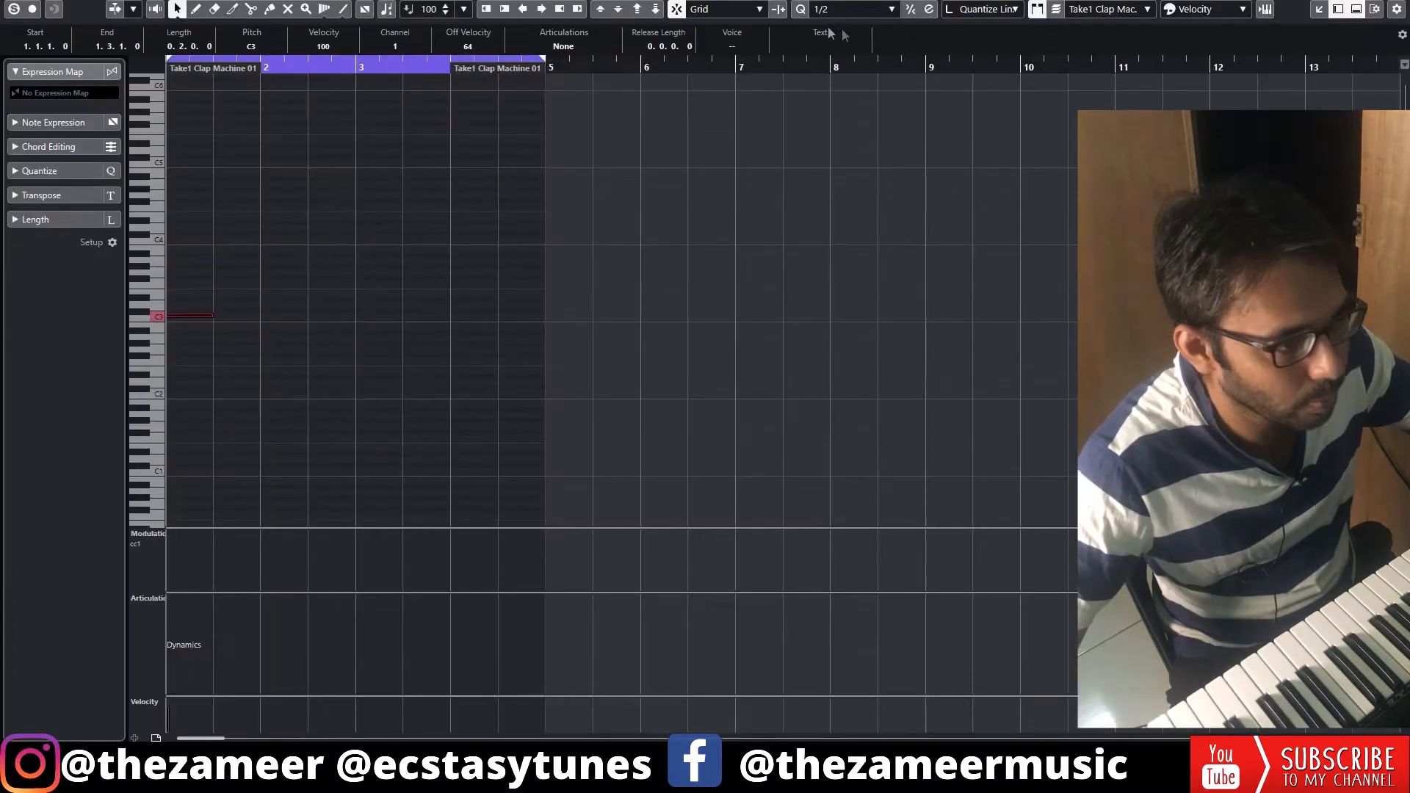
# - Set the quantize value to 1/8 in the clap part's editor and play back the clap notes
pyautogui.click(852, 9)
pyautogui.click(882, 94)
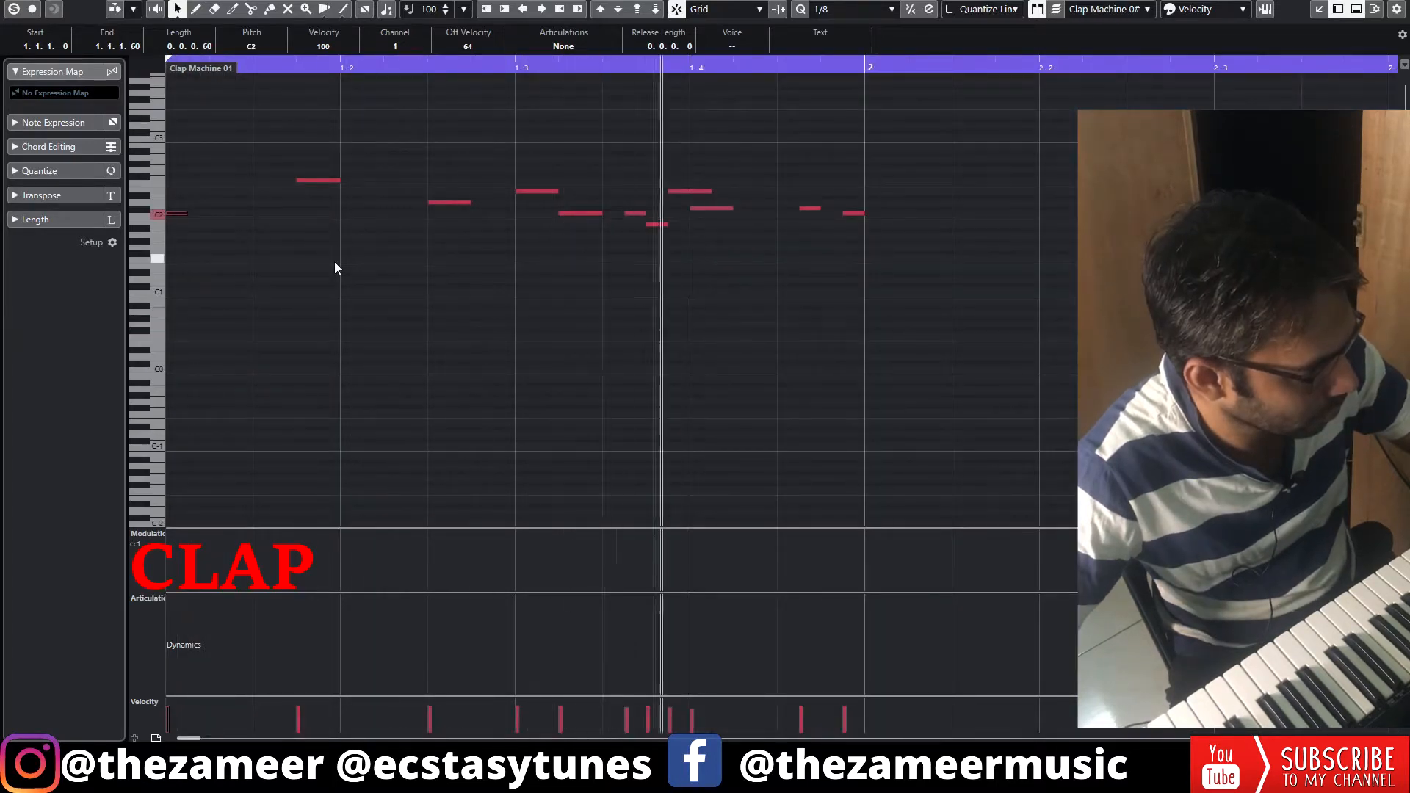
pyautogui.click(863, 264)
pyautogui.press('space')
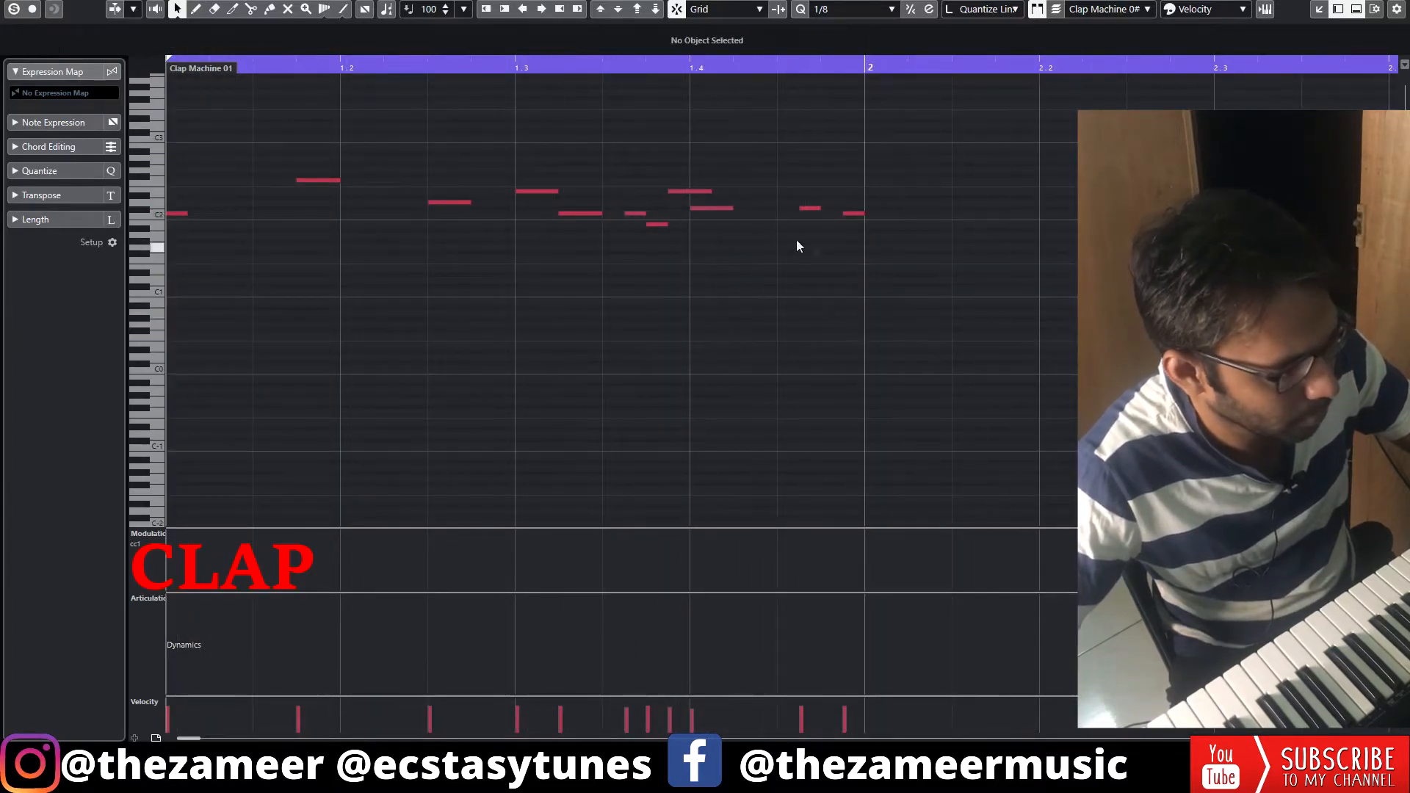
# - Repeat the clap pattern in bar 2 and delete the four notes around beat 4 of bar 1
pyautogui.moveTo(1034, 125); pyautogui.dragTo(879, 218)
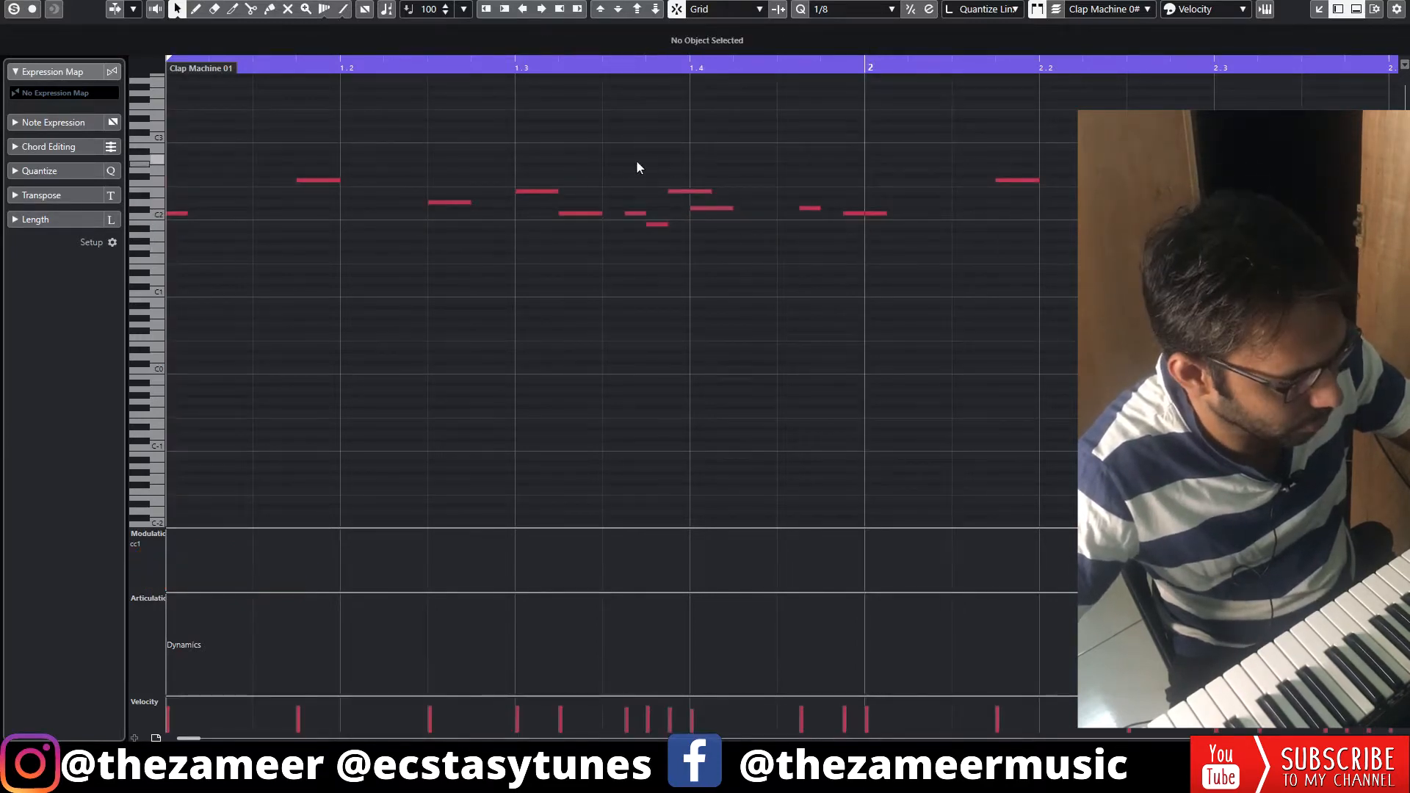
pyautogui.moveTo(637, 162); pyautogui.dragTo(725, 249)
pyautogui.press('Delete')
pyautogui.press('space')
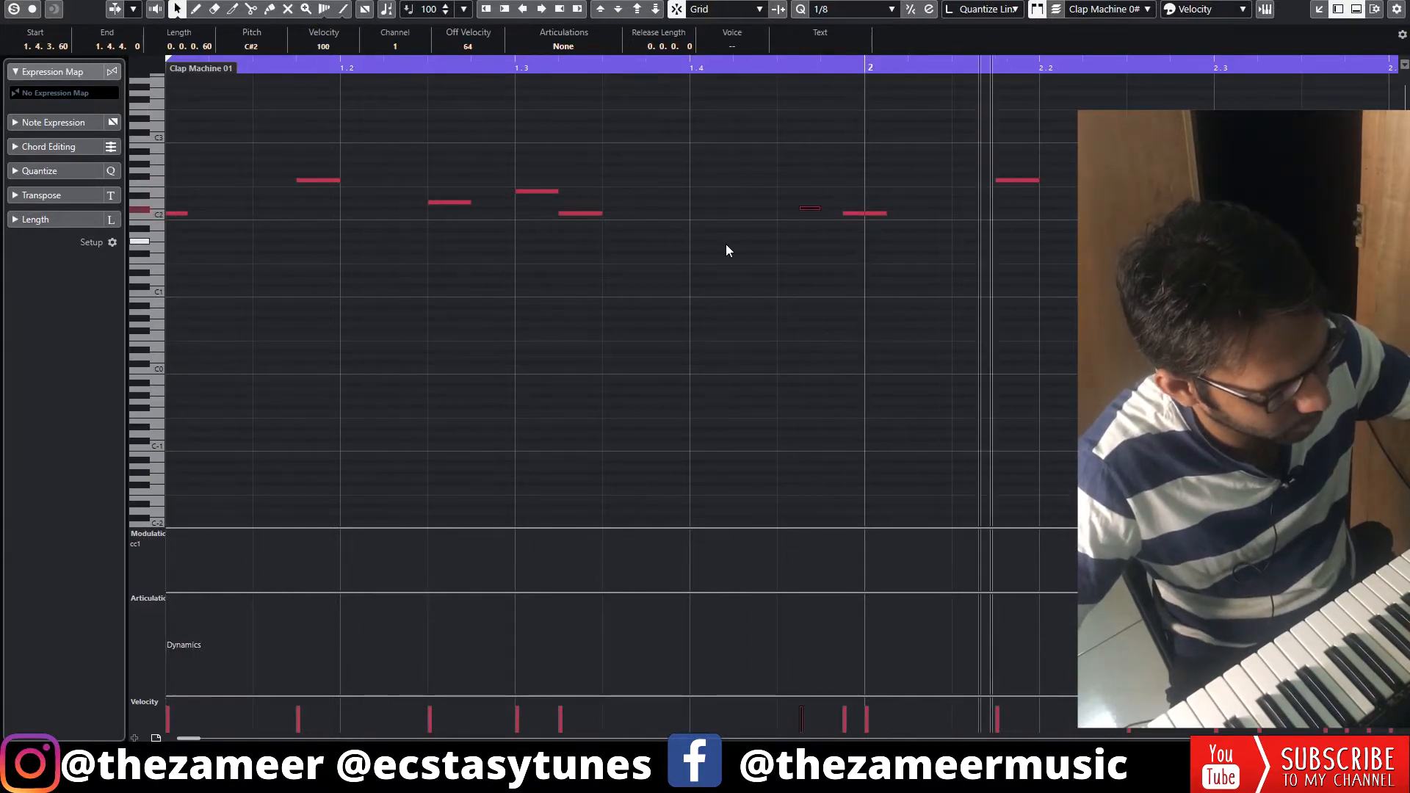
# - Shift the closing group of clap notes in bar 2 to start at 2.4.1.0 and play the pattern back
pyautogui.press('g')
pyautogui.press('g')
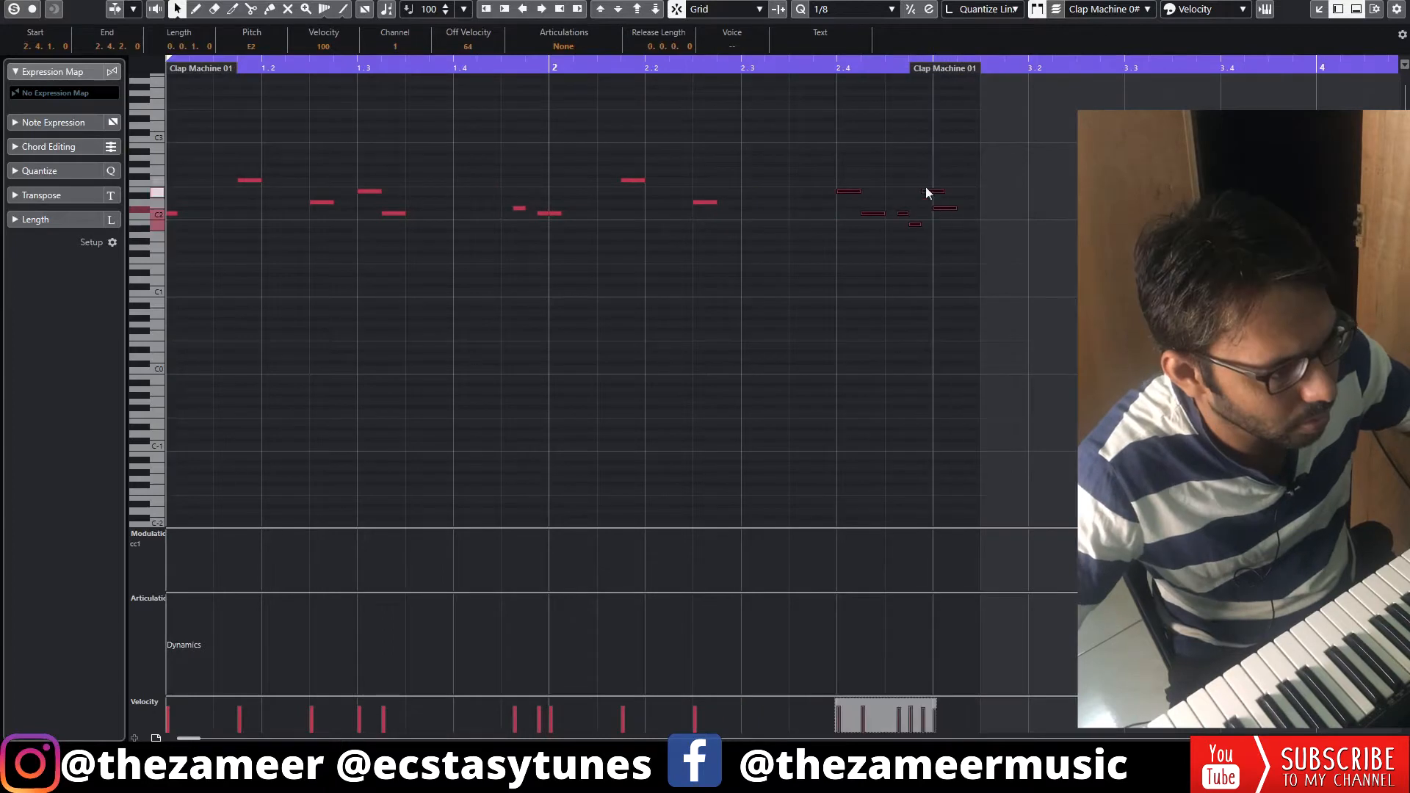
pyautogui.press('space')
pyautogui.click(953, 222)
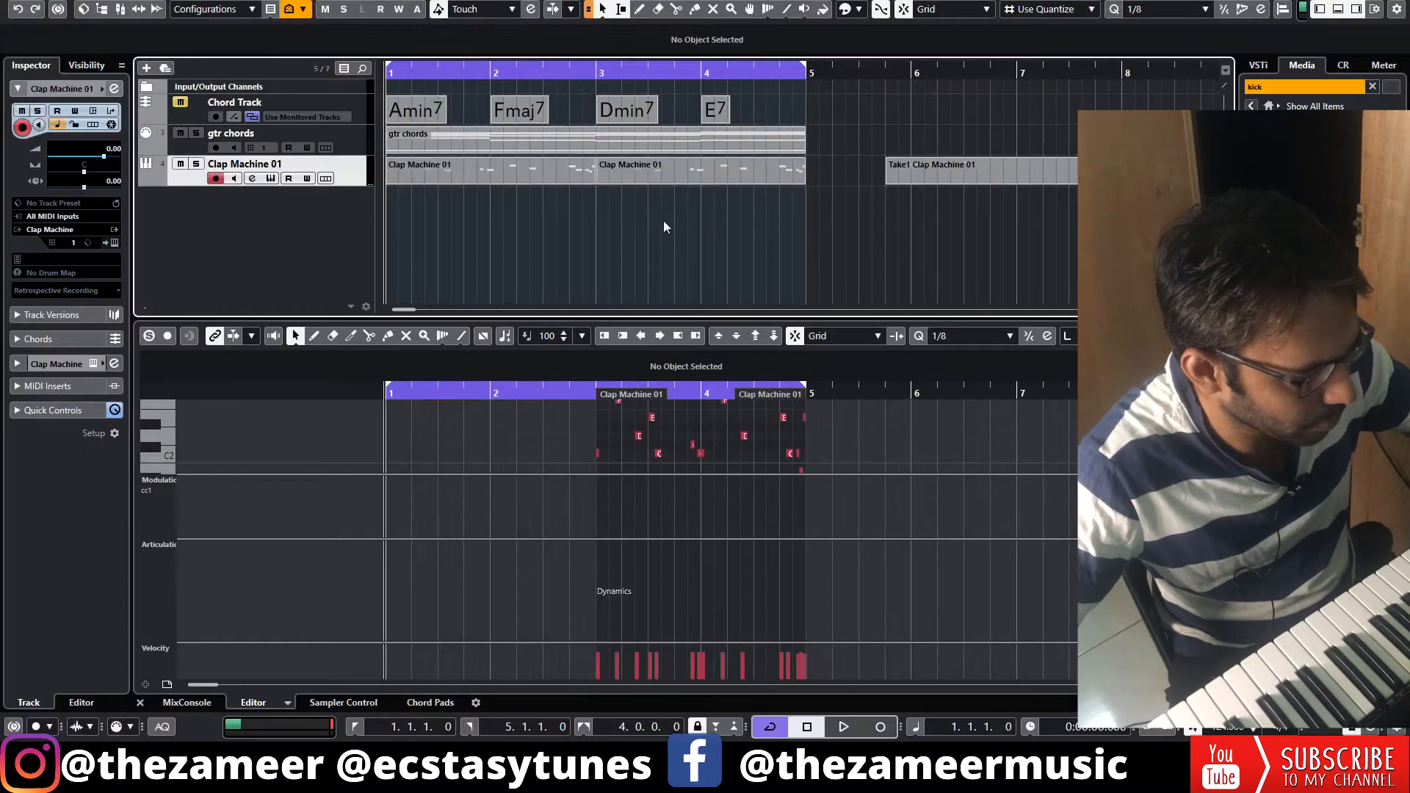
# - Play back the chords with both clap parts and open the second clap part for editing
pyautogui.press('space')
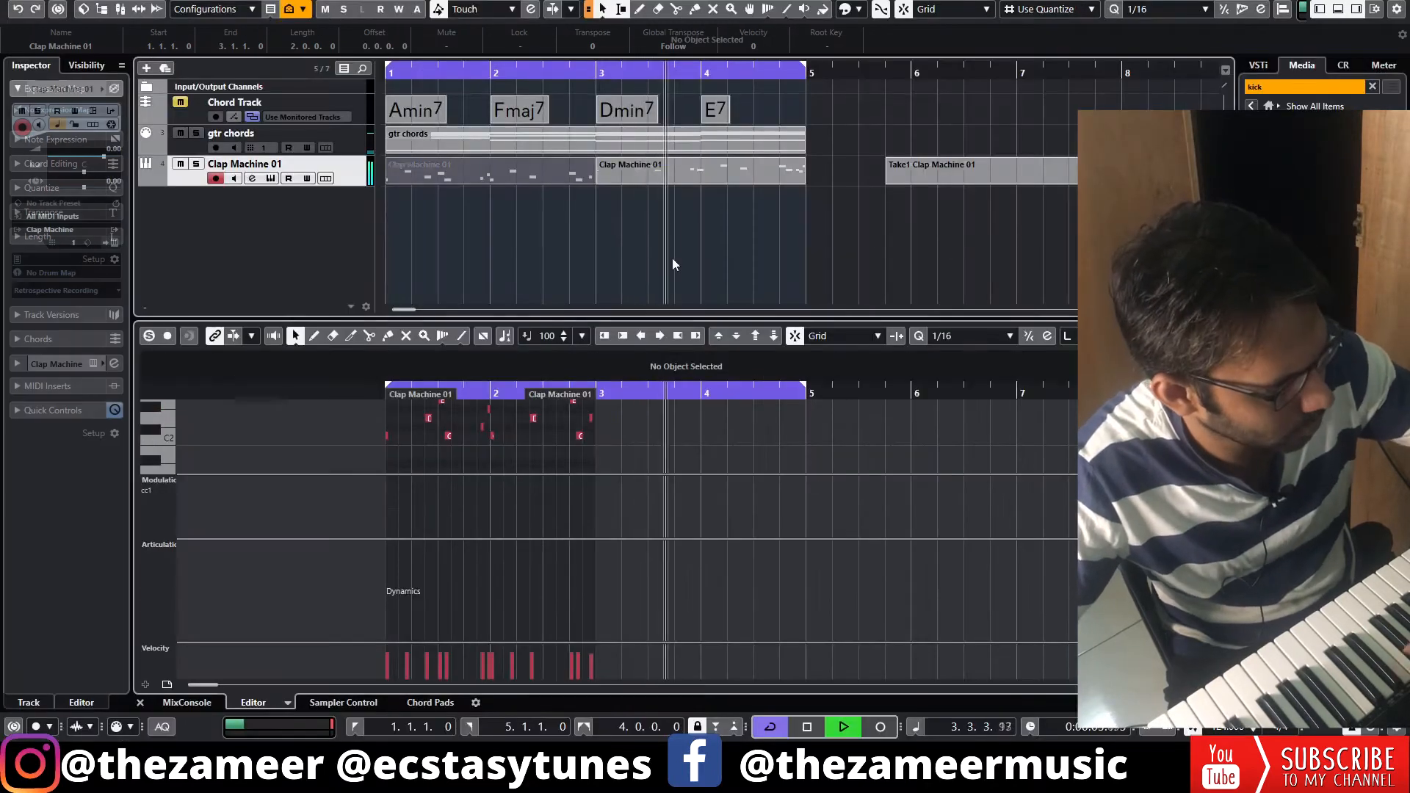
pyautogui.click(655, 186)
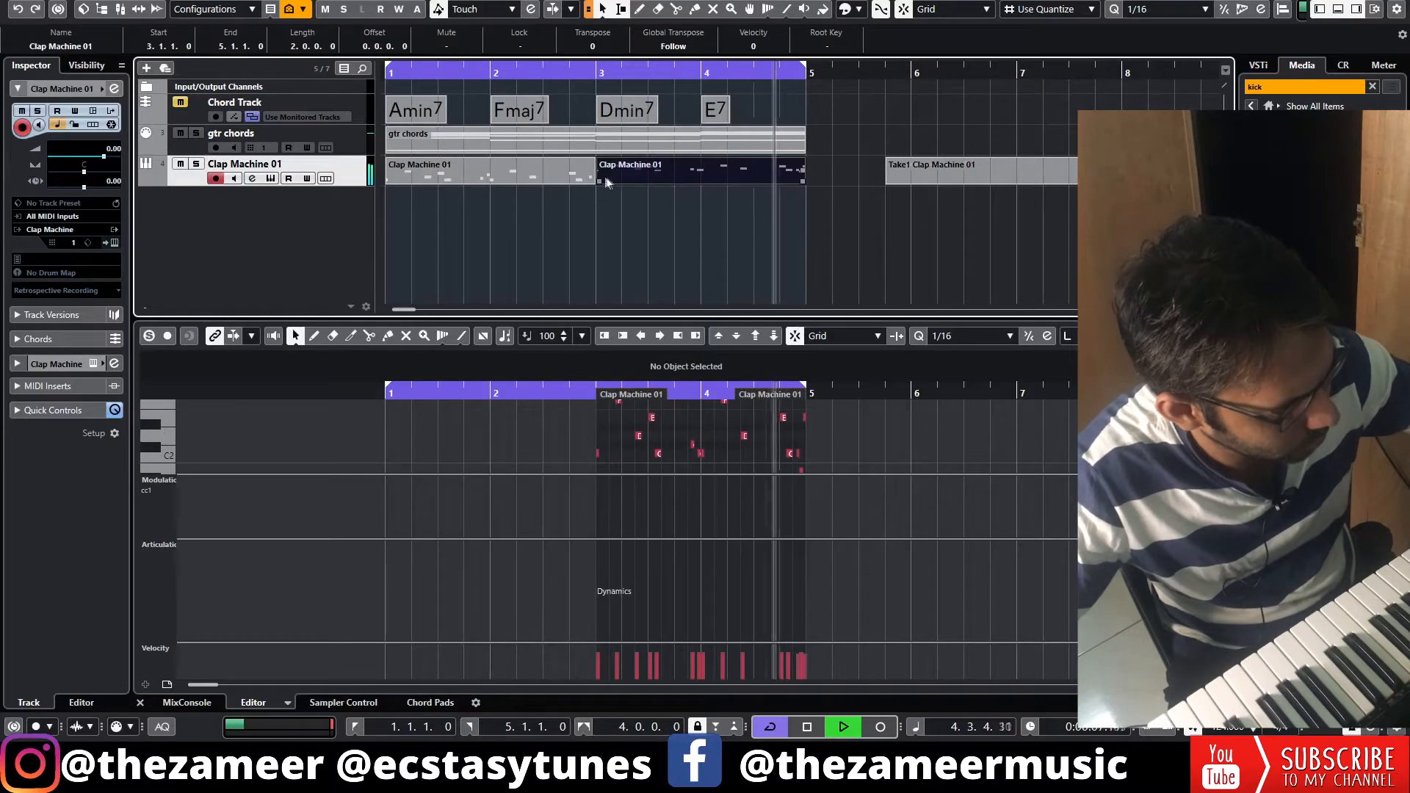
pyautogui.doubleClick(632, 181)
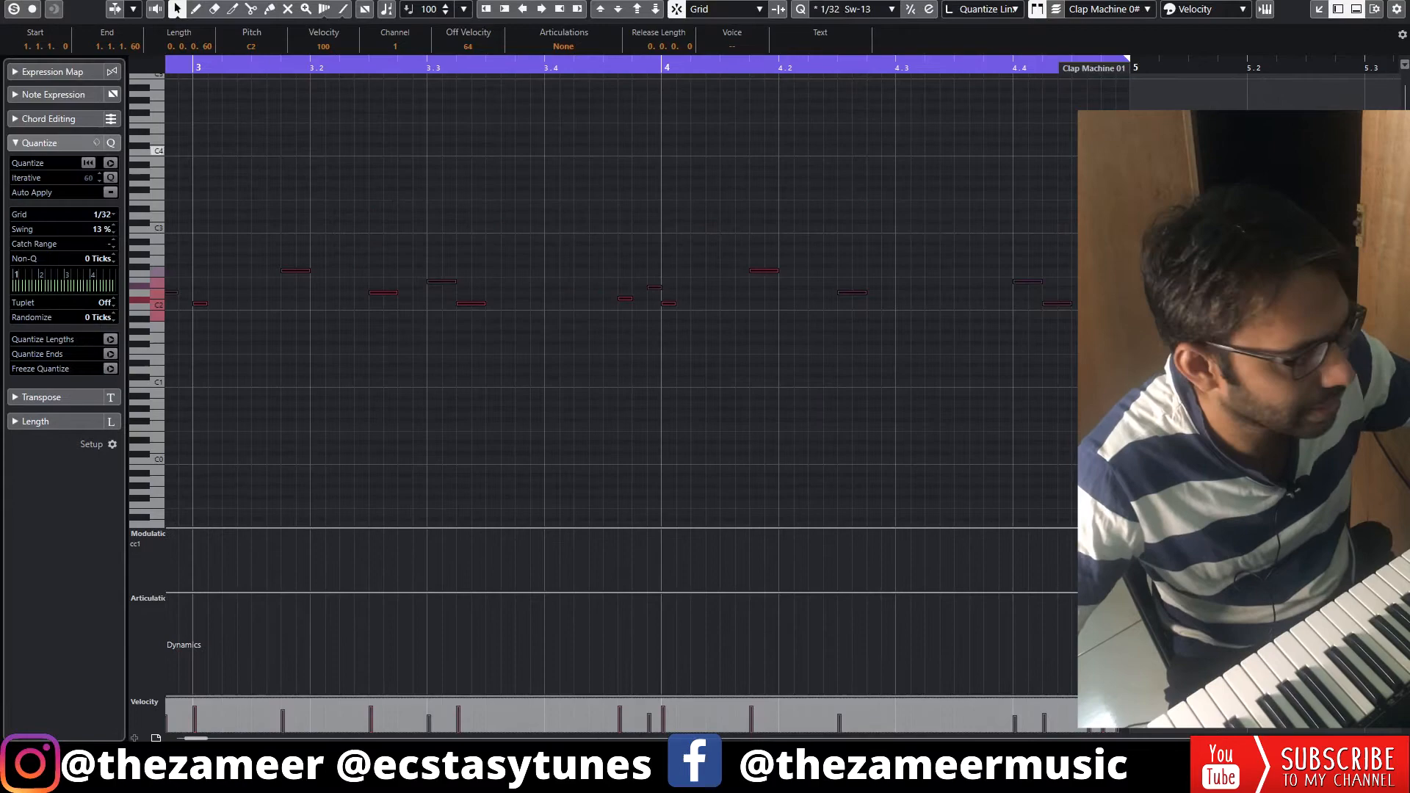
# - Select all clap notes, quantize them to a 1/32 grid with 13% swing, and play them back
pyautogui.click(1001, 275)
pyautogui.hscroll(-5, 1002, 275)
pyautogui.hotkey('ctrl', 'a')
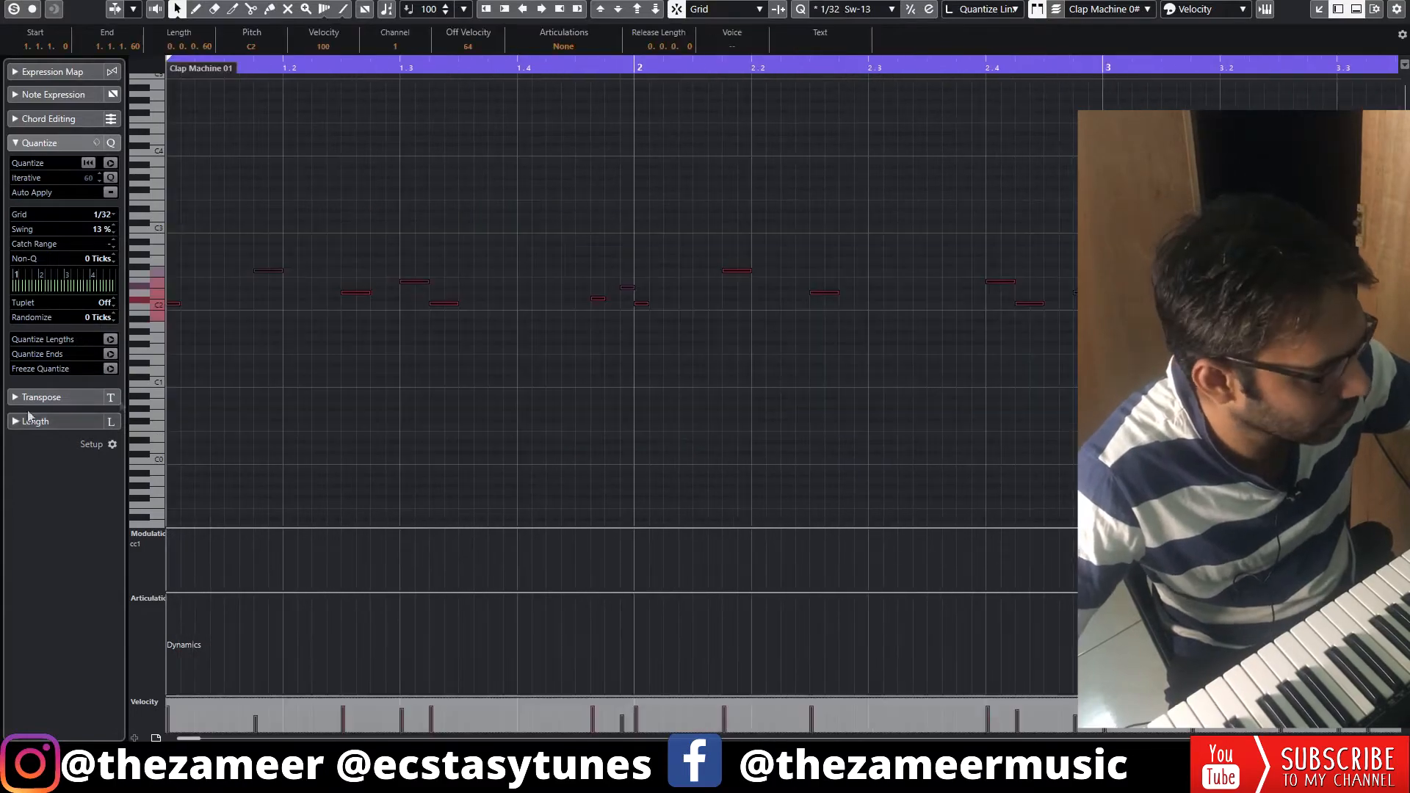
pyautogui.press('space')
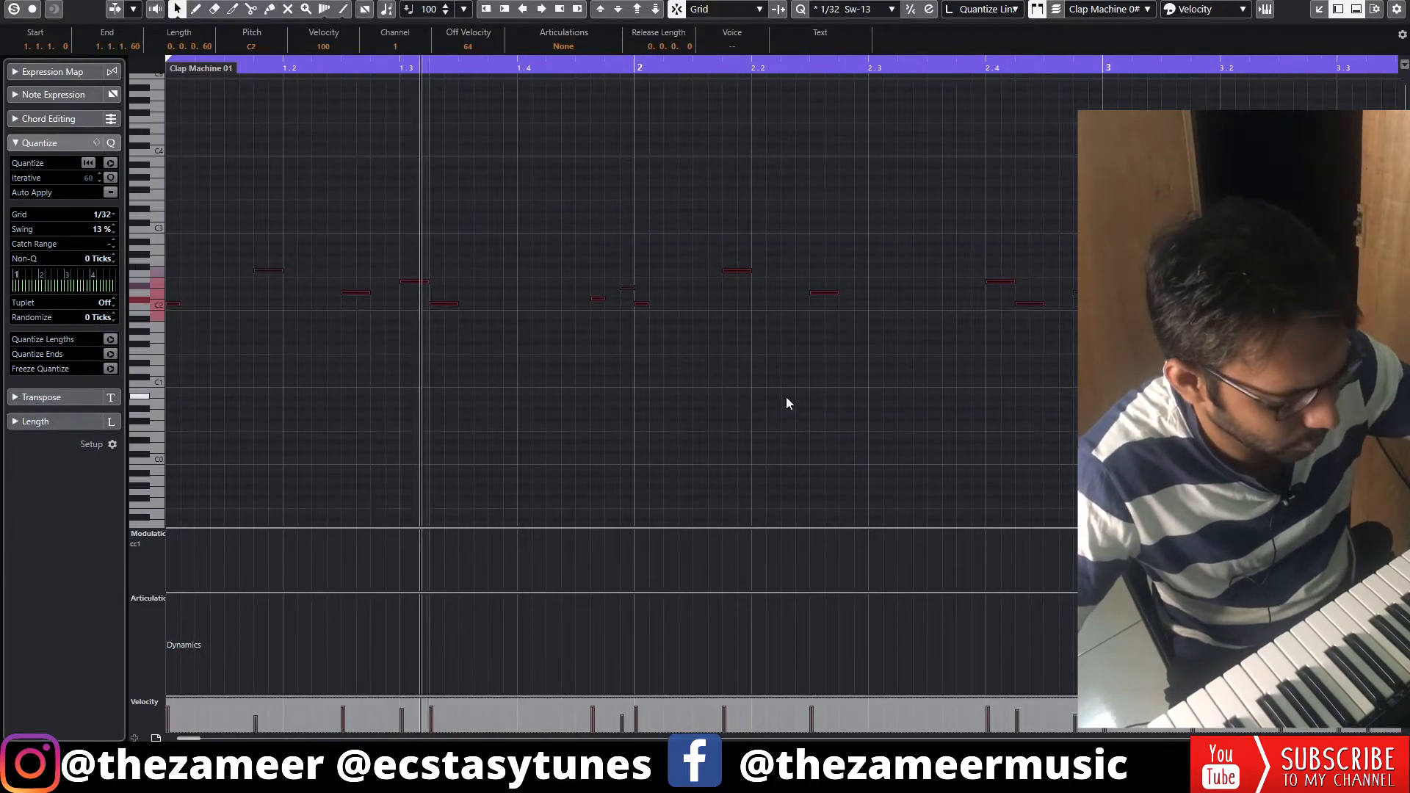
# - Leave the clap note editor, set the quantize preset to 1/2 and hide the lower editor
pyautogui.press('Return')
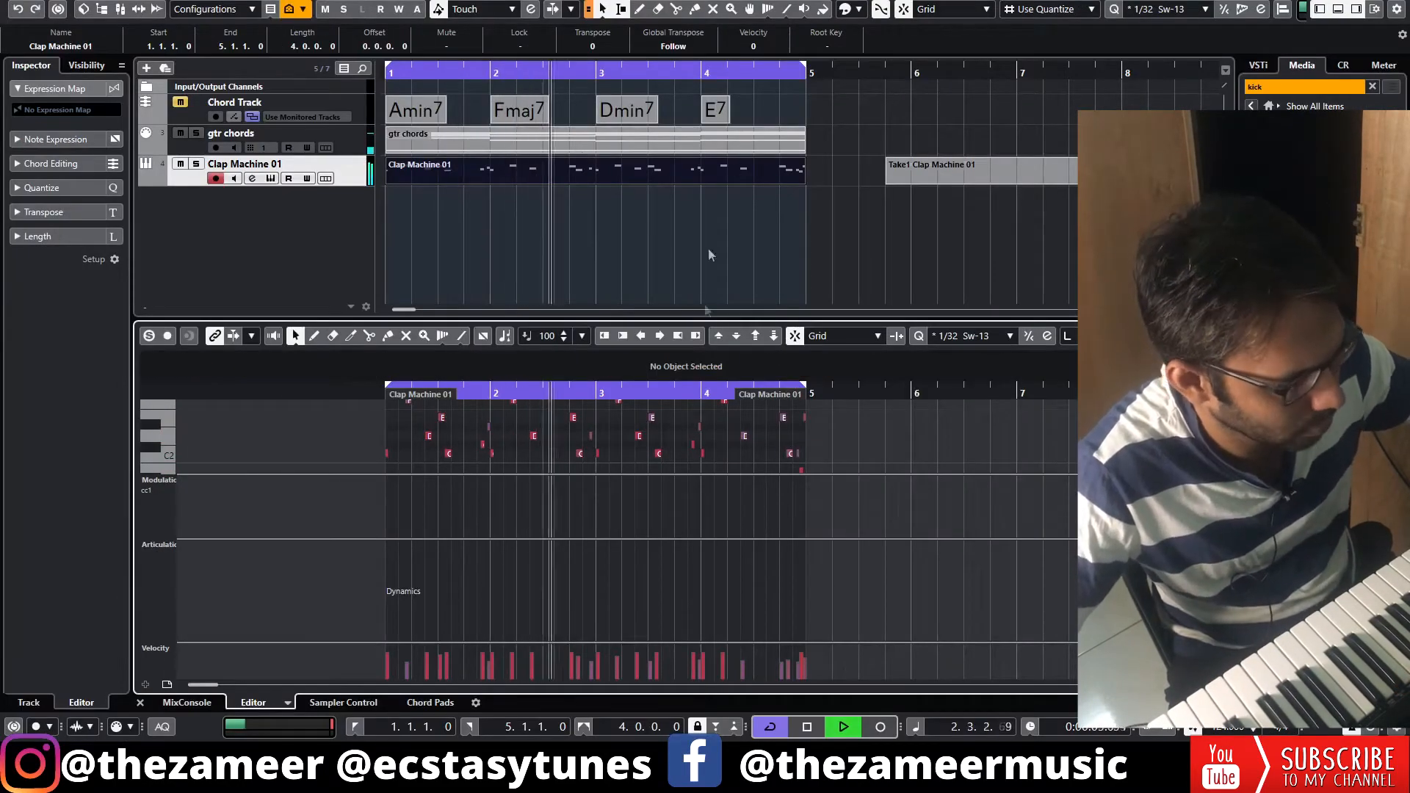
pyautogui.click(966, 346)
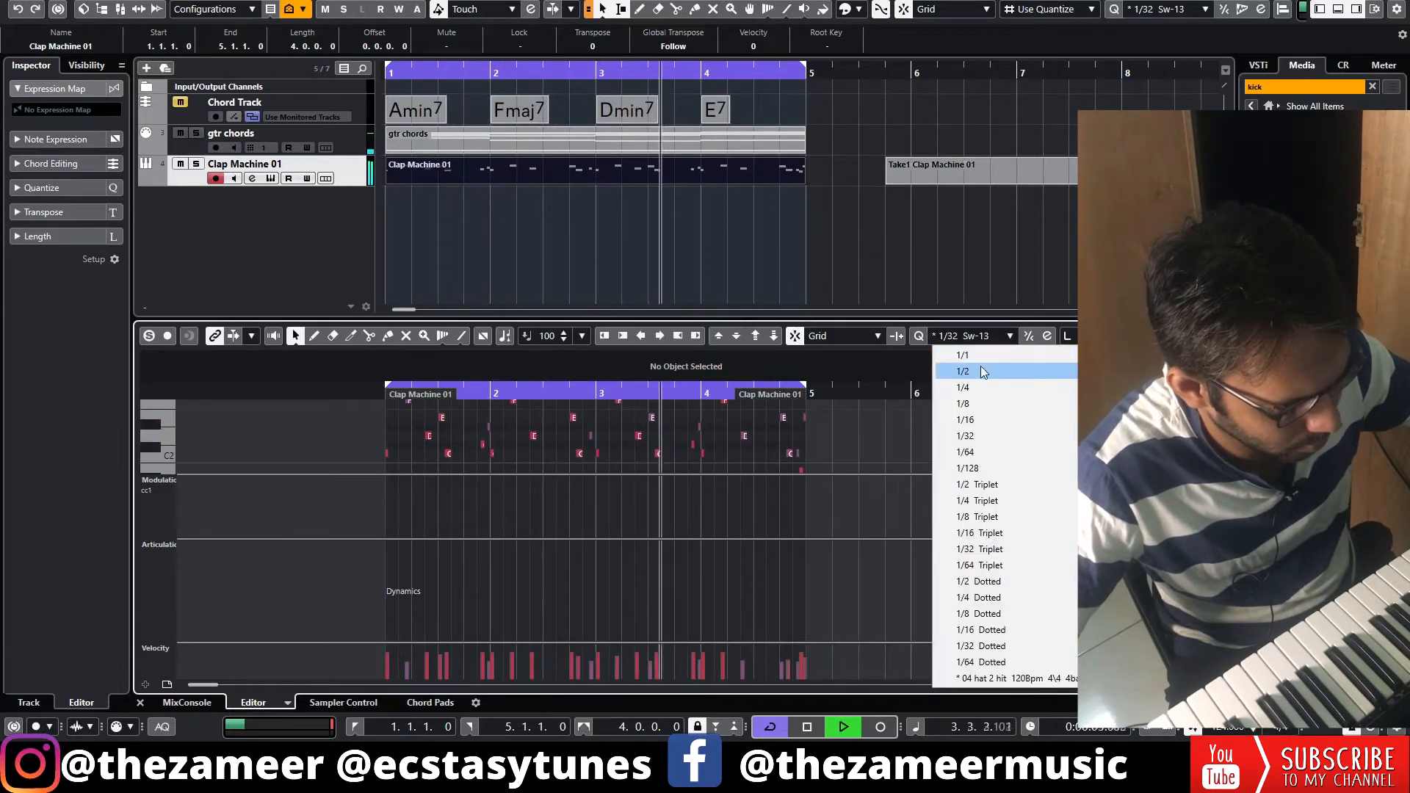
pyautogui.click(981, 366)
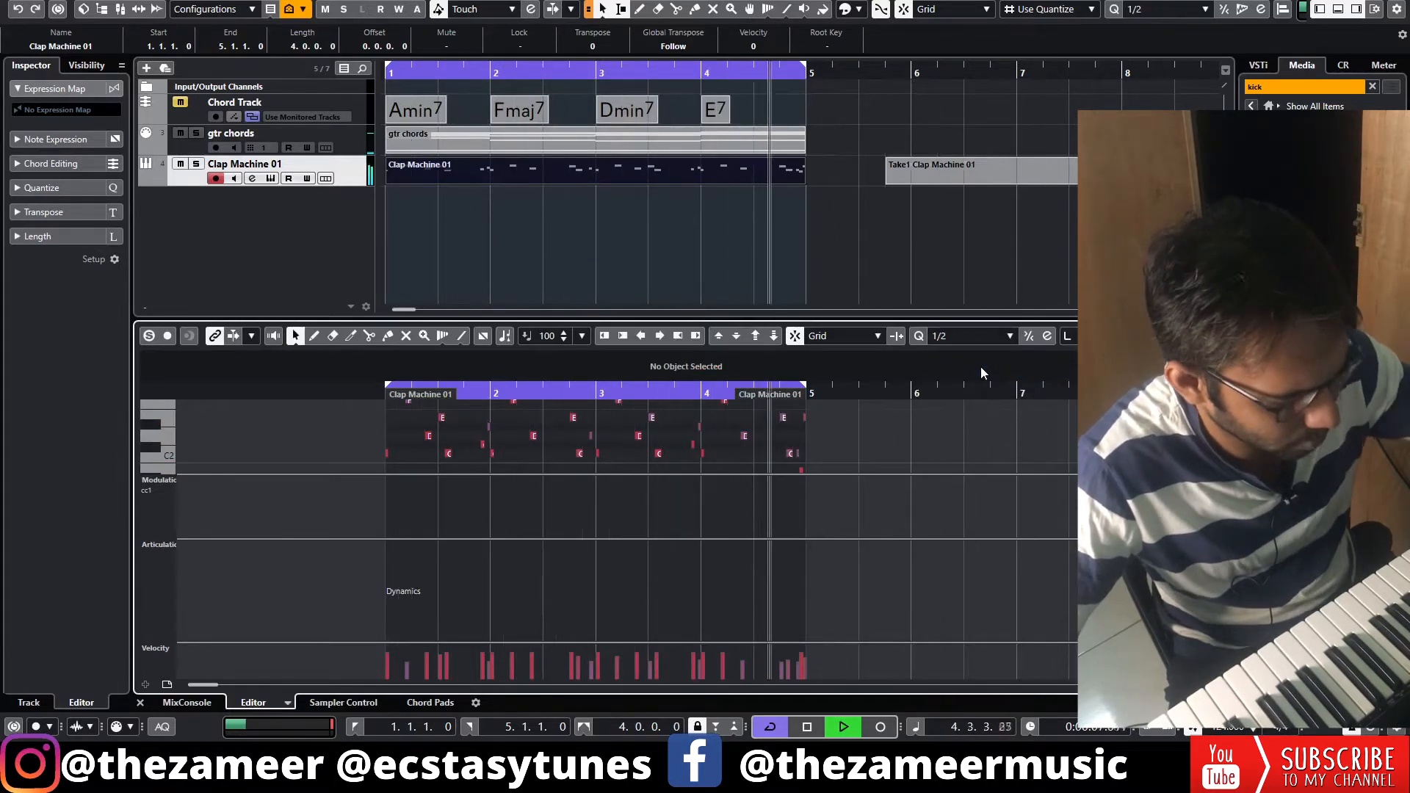
pyautogui.hotkey('ctrl', 'e')
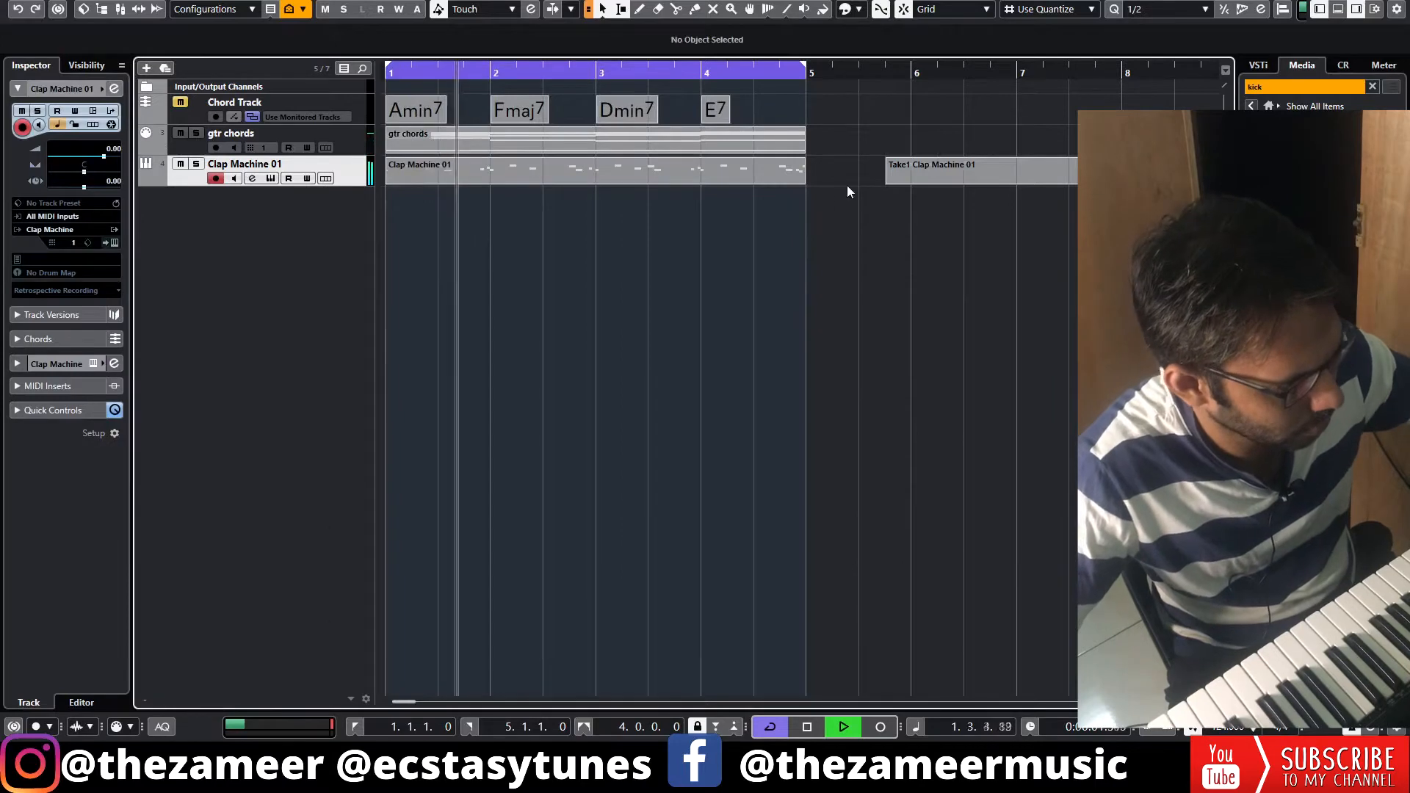
# - Stop playback, lower the Clap Machine 01 track volume to about -6.5 dB and clear the media search
pyautogui.press('space')
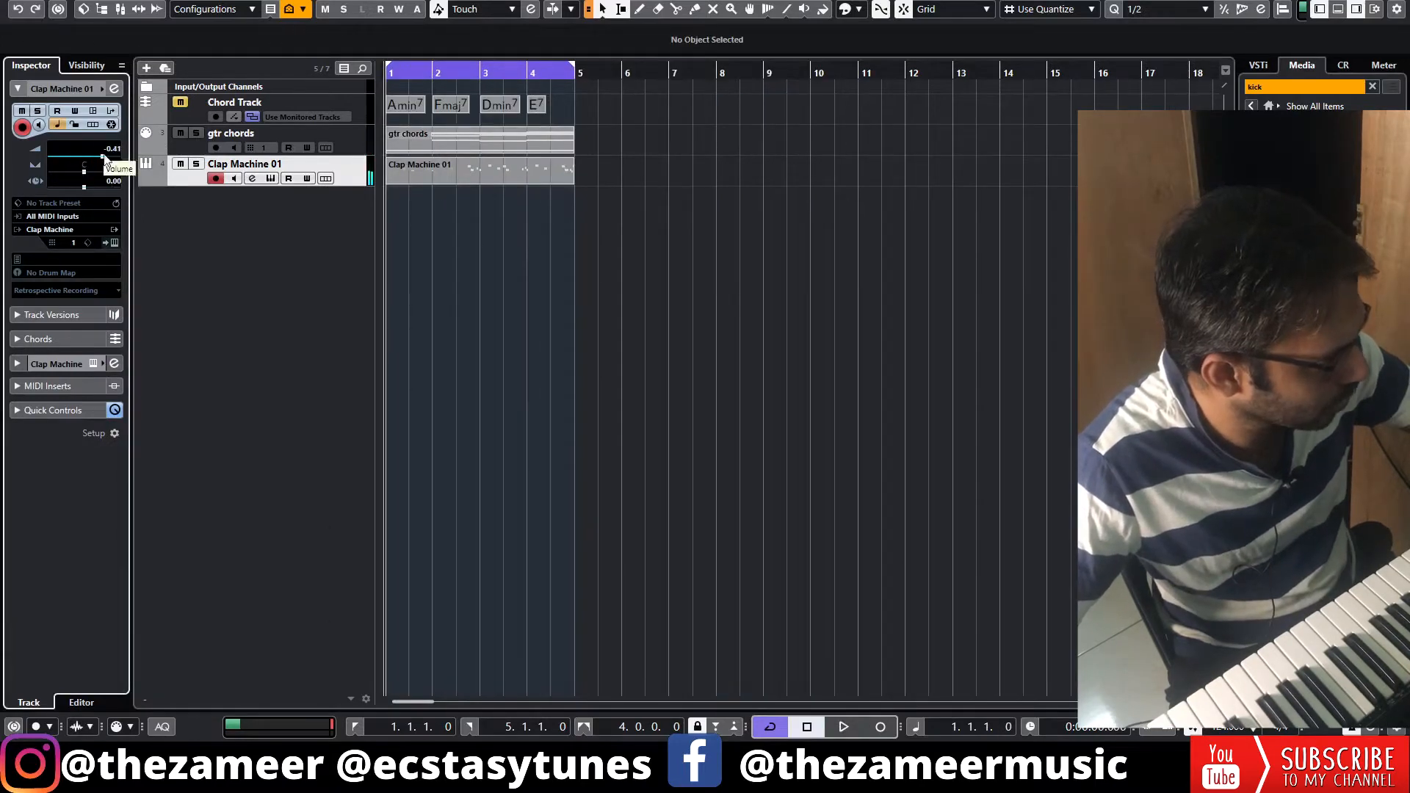
pyautogui.moveTo(93, 157); pyautogui.dragTo(87, 157)
pyautogui.click(1372, 86)
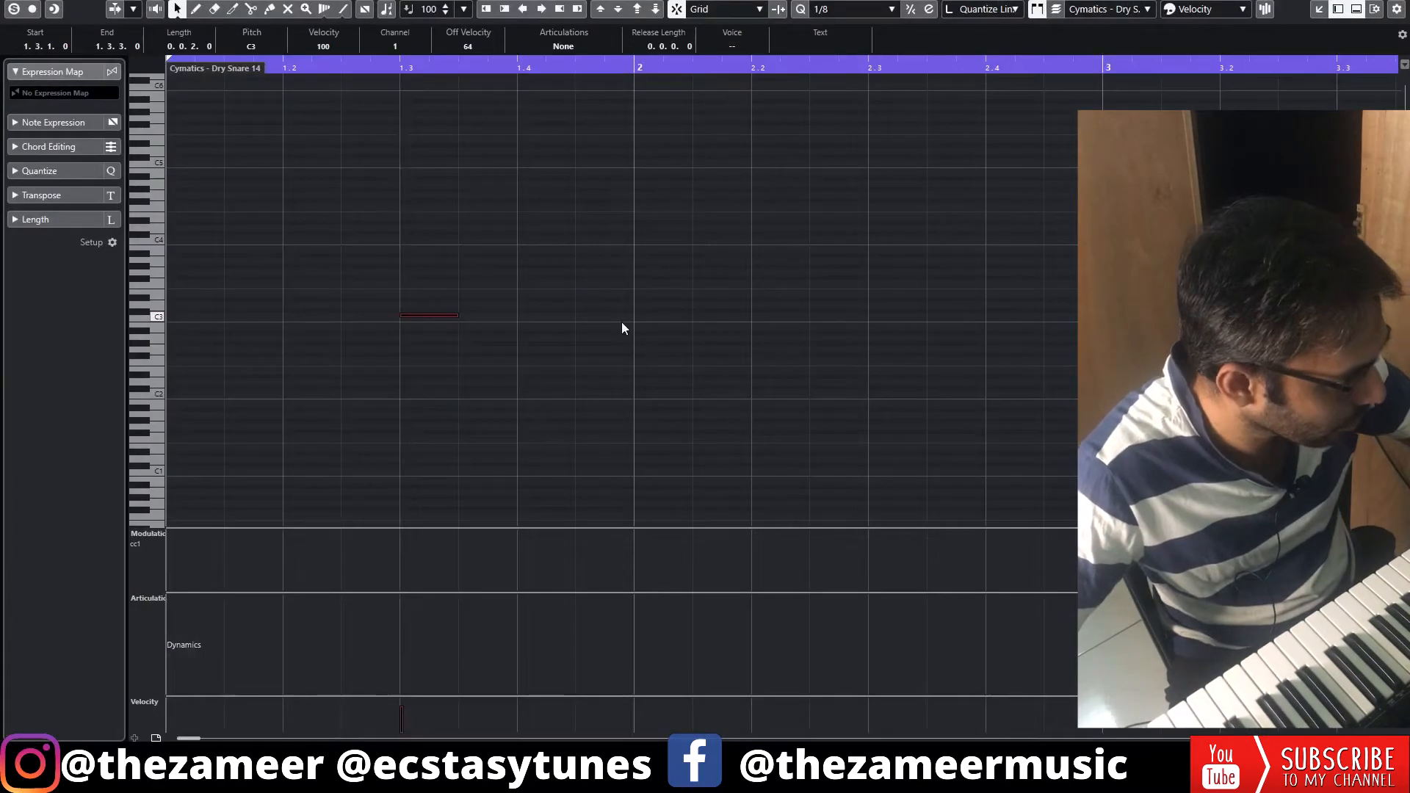
# - Add a snare note at 1.2.3.0, set its velocity to 69 and play the snare back with the beat
pyautogui.press('space')
pyautogui.click(374, 315)
pyautogui.moveTo(351, 717); pyautogui.dragTo(352, 724)
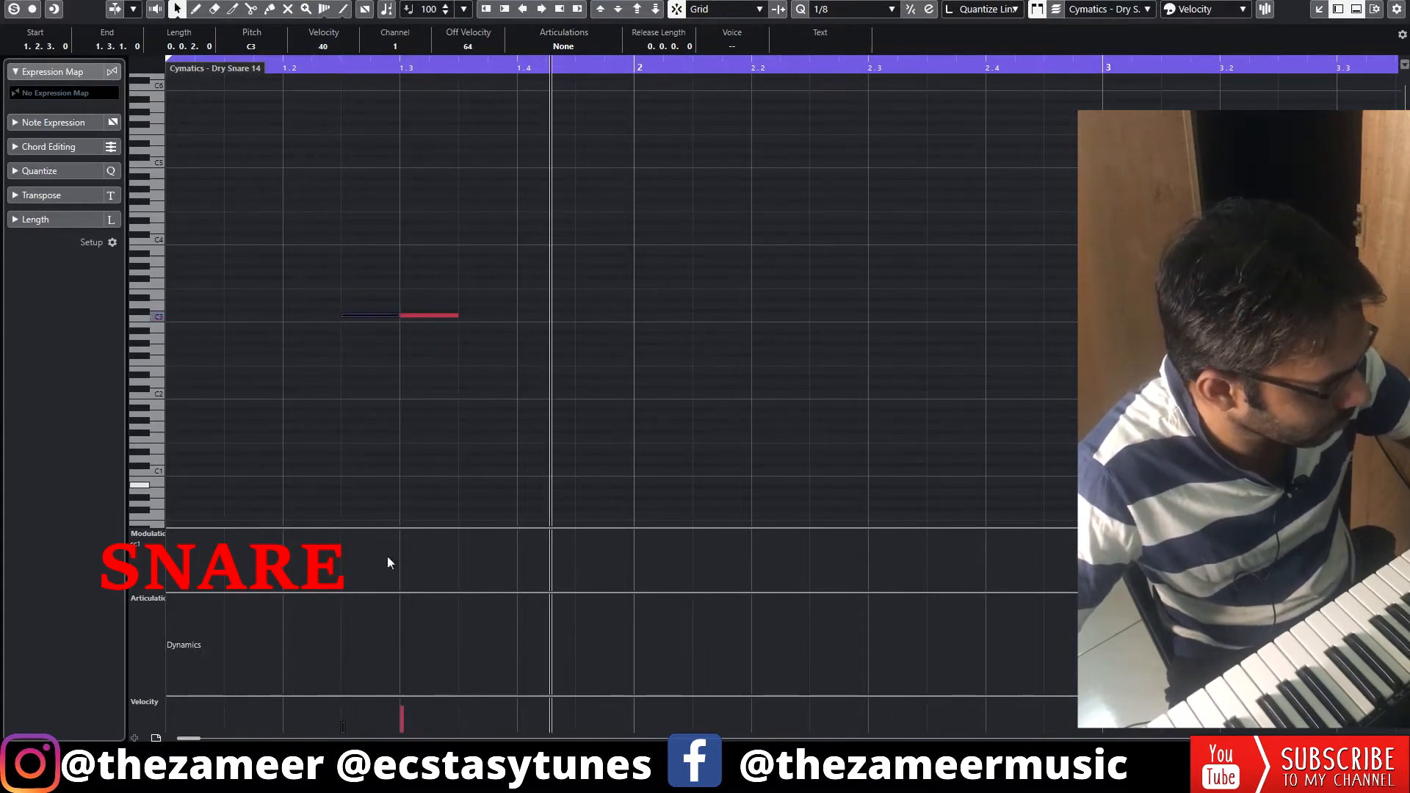
pyautogui.moveTo(343, 724); pyautogui.dragTo(344, 713)
pyautogui.press('space')
pyautogui.press('space')
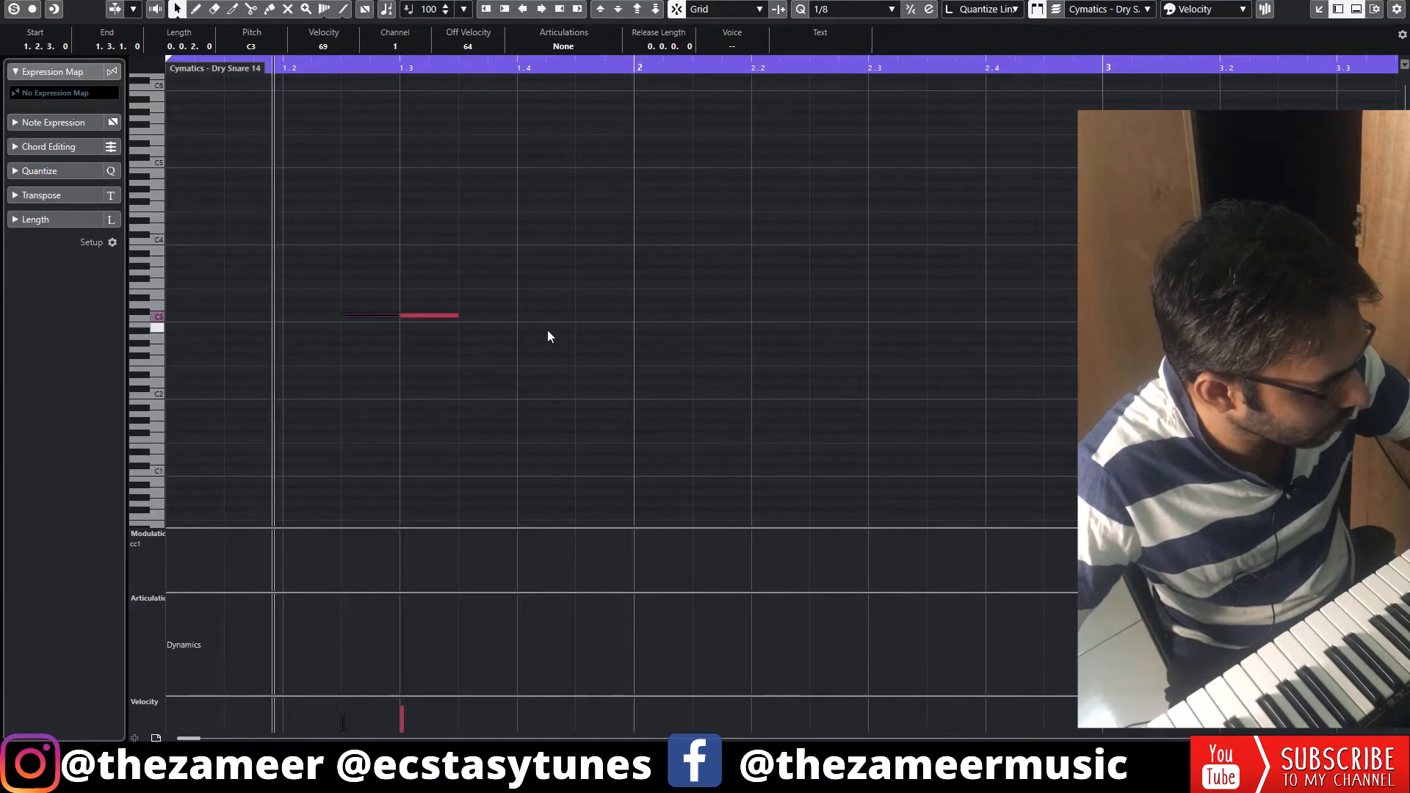
pyautogui.press('space')
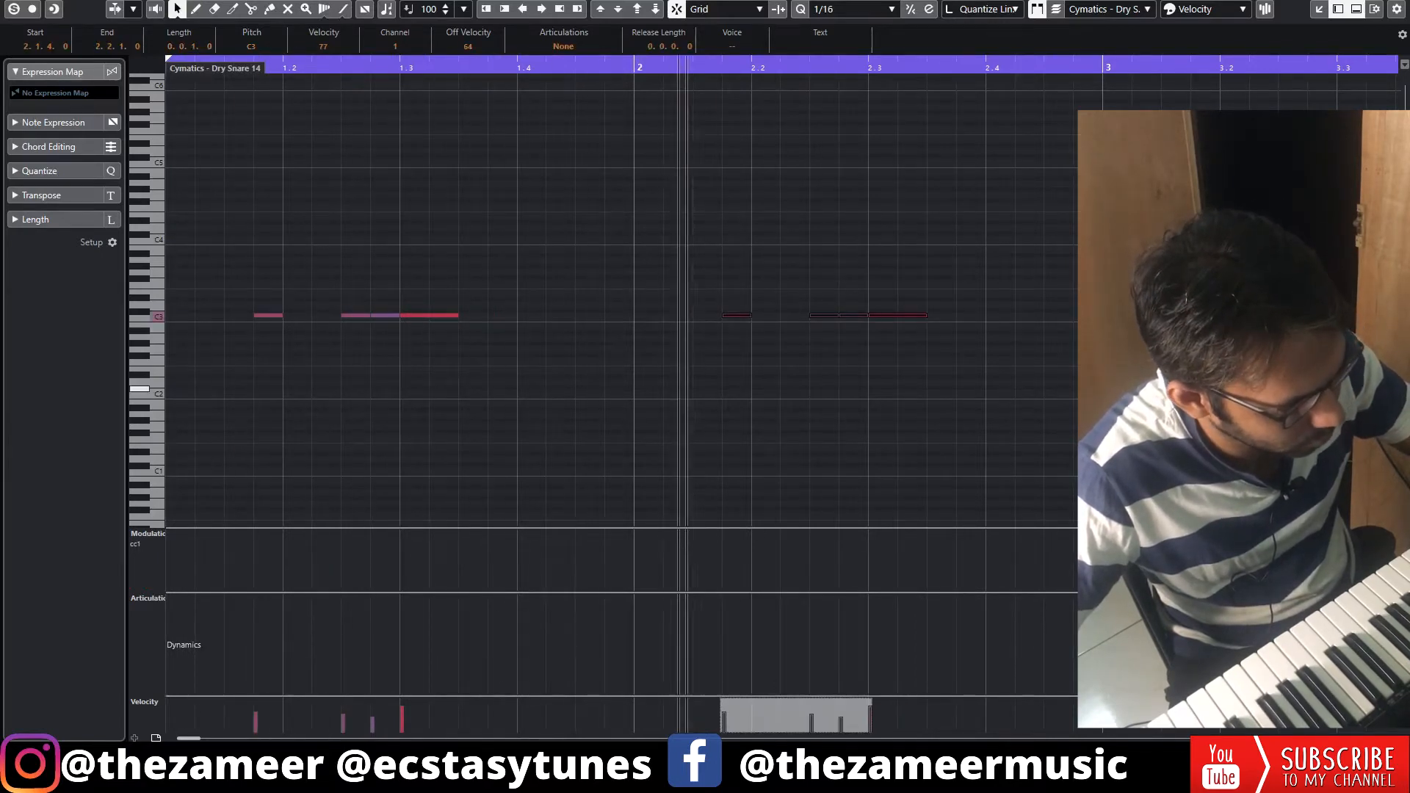
# - Quantize all snare notes to a 1/16 grid with 12% swing, play them back and close the editor
pyautogui.click(1055, 335)
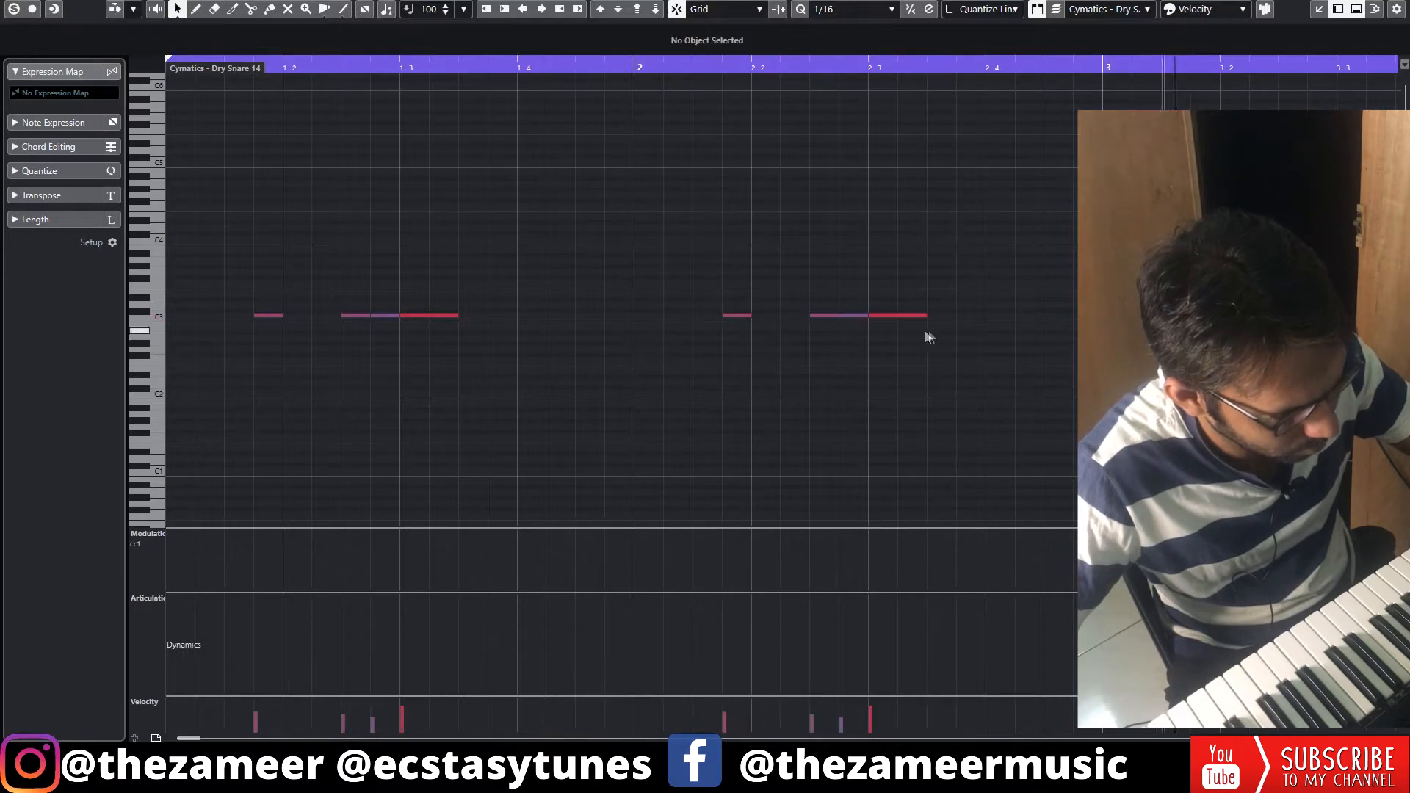
pyautogui.click(871, 716)
pyautogui.hotkey('ctrl', 'a')
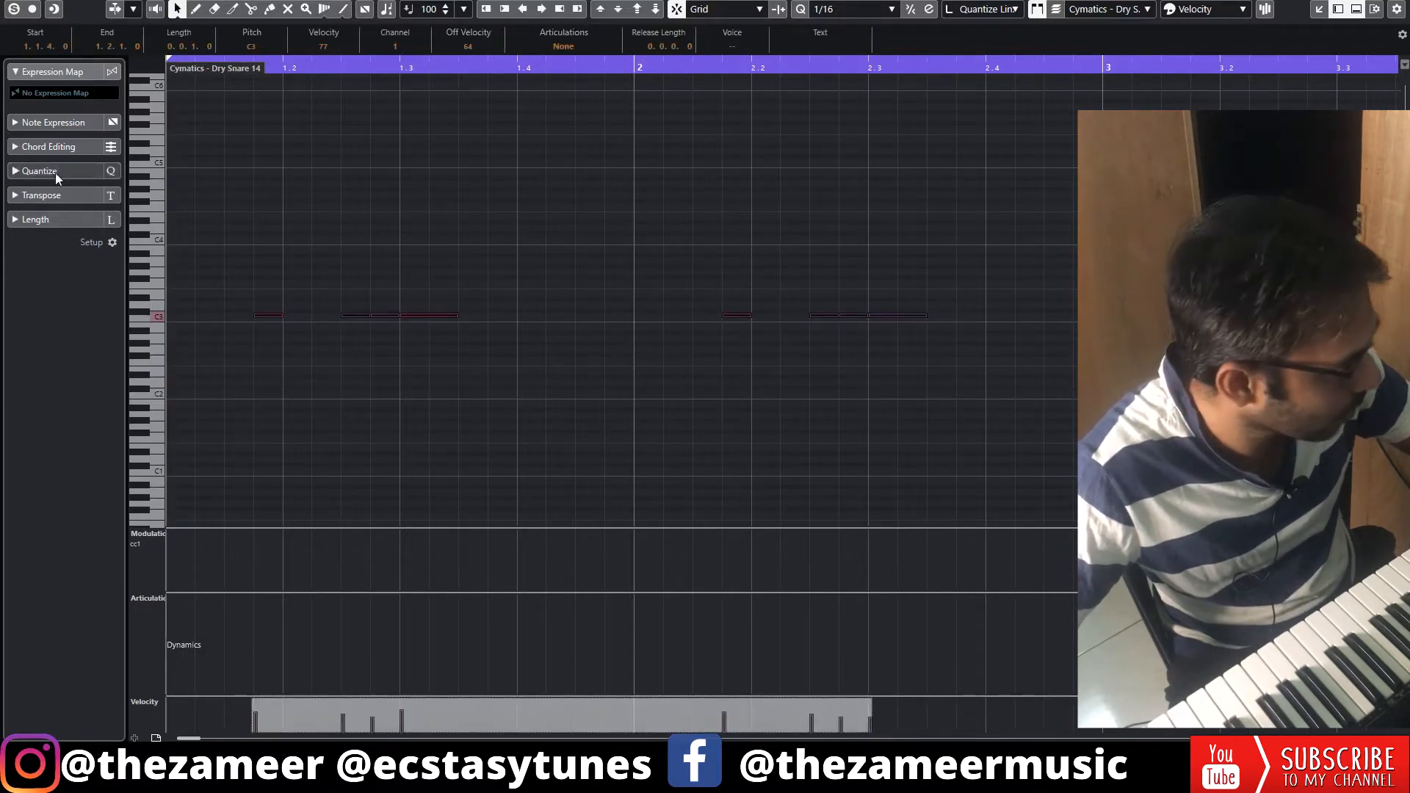
pyautogui.click(60, 170)
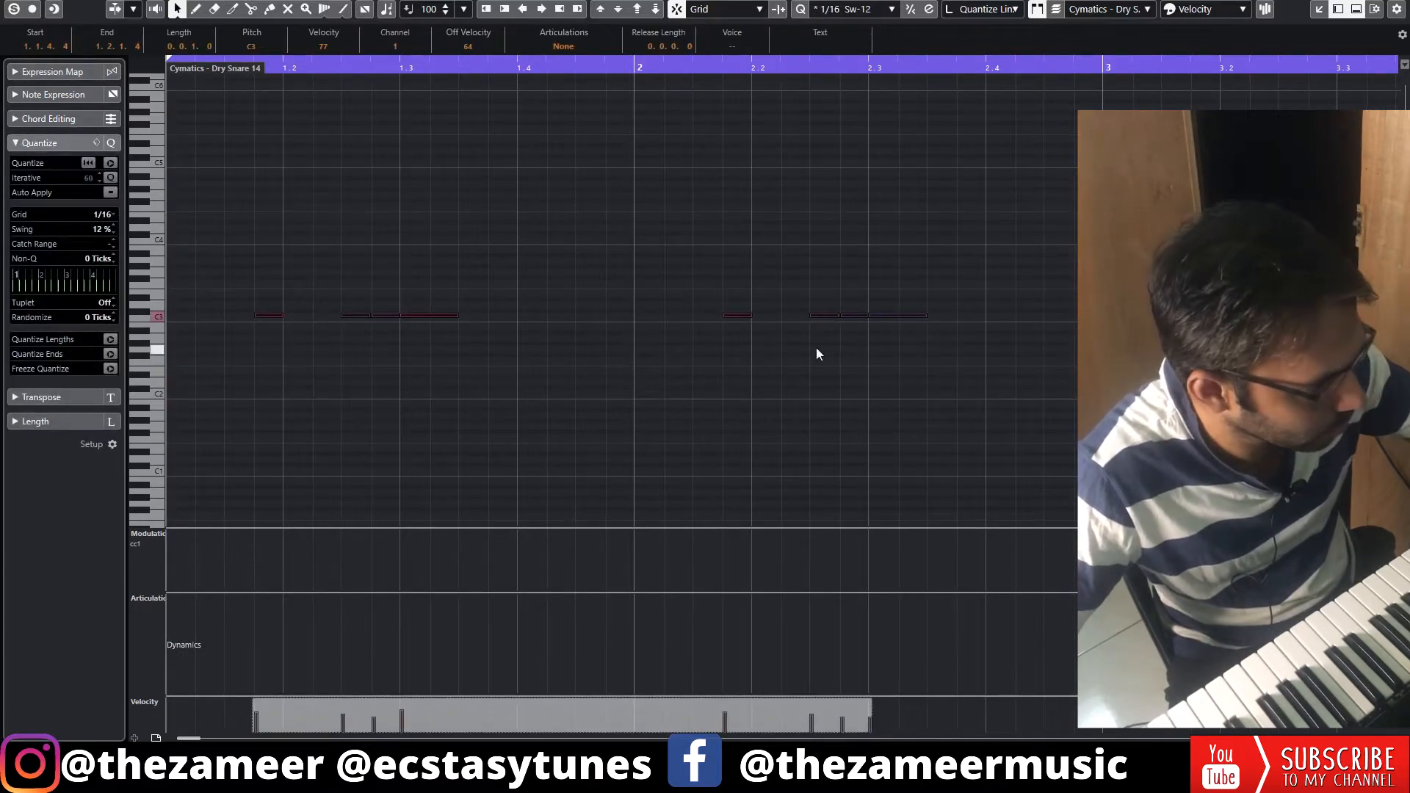
pyautogui.press('space')
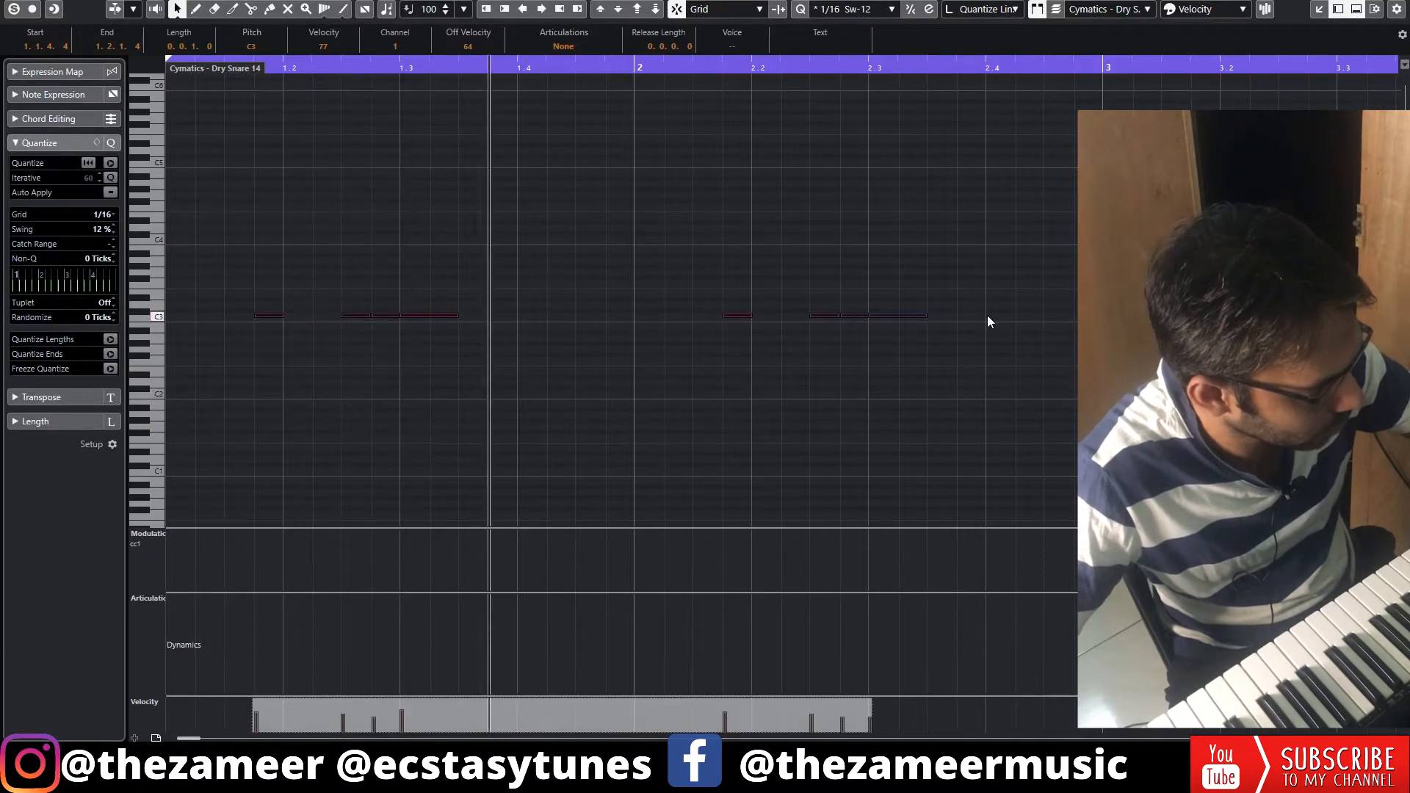
pyautogui.click(994, 331)
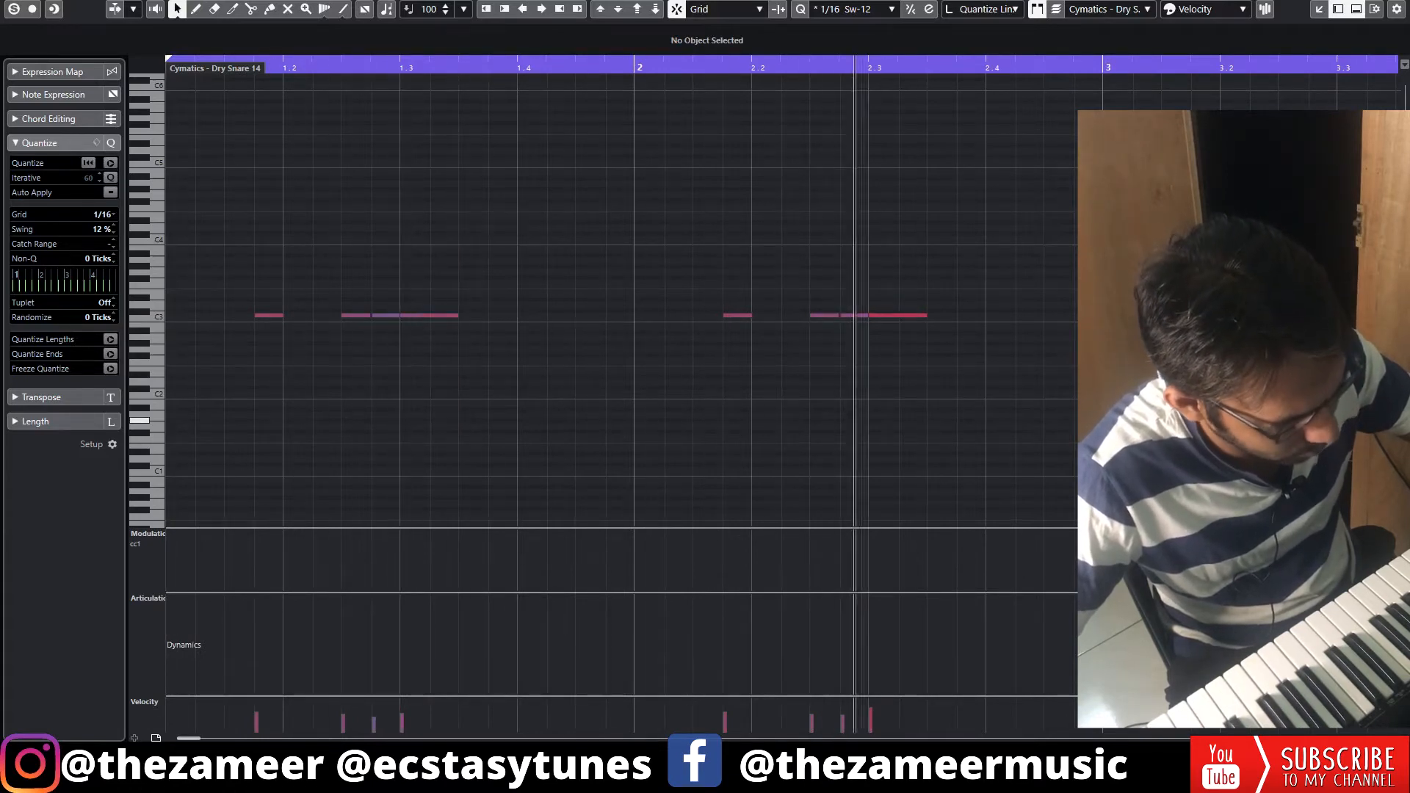
pyautogui.press('space')
pyautogui.press('Return')
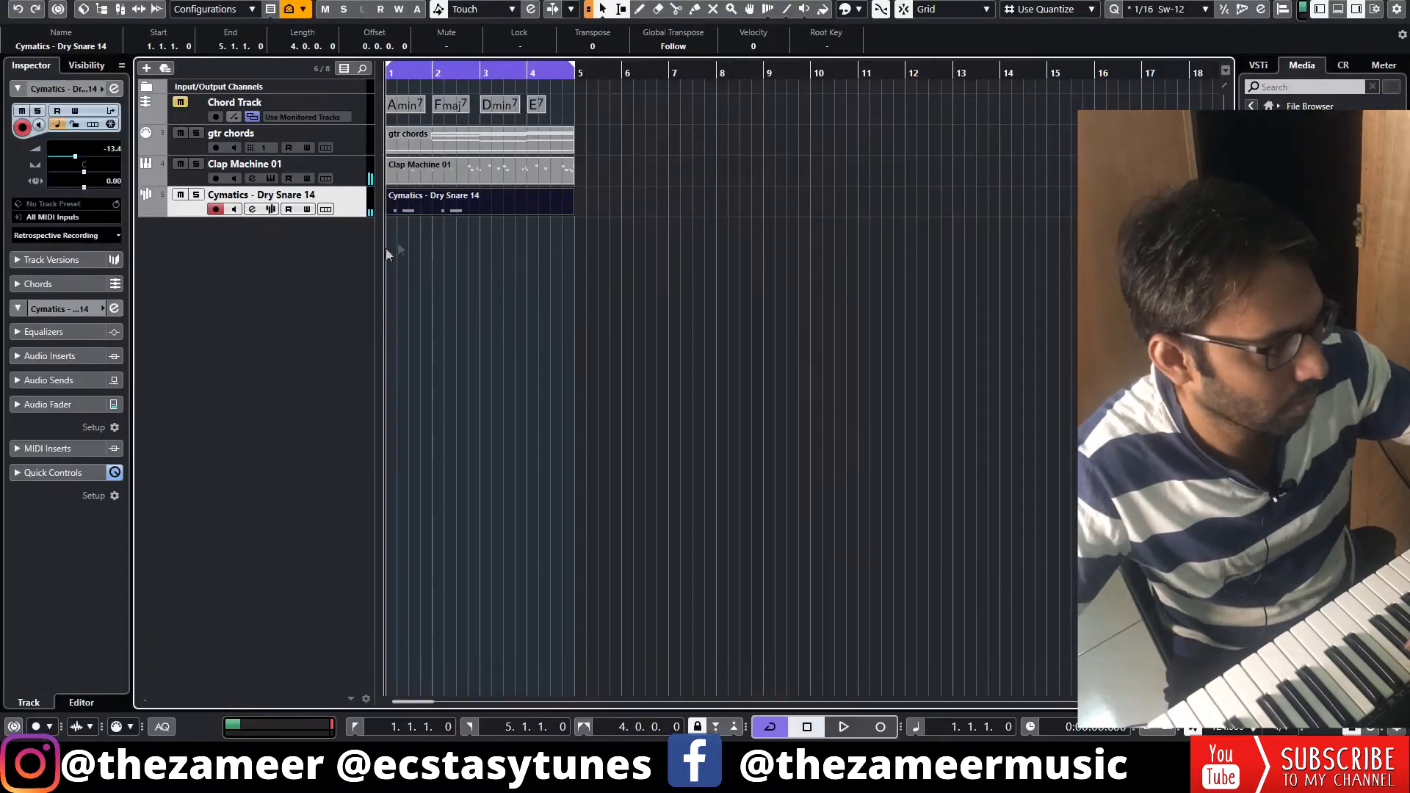
# - Replace bars 3 and 4 of the snare part with a copy of its bars 1 and 2, and start playback
pyautogui.click(390, 262)
pyautogui.click(505, 210)
pyautogui.press('Delete')
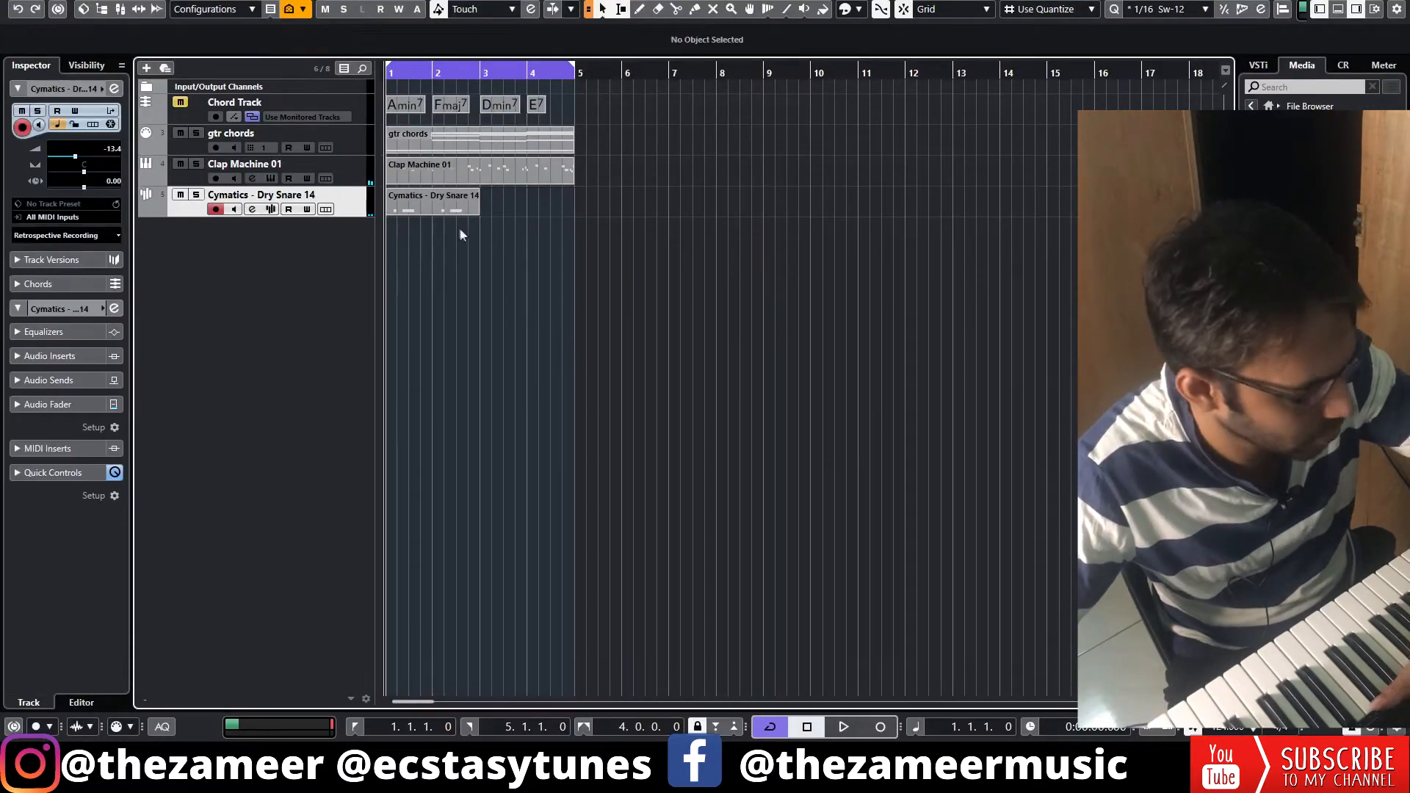
pyautogui.moveTo(476, 202); pyautogui.dragTo(533, 219)
pyautogui.click(695, 271)
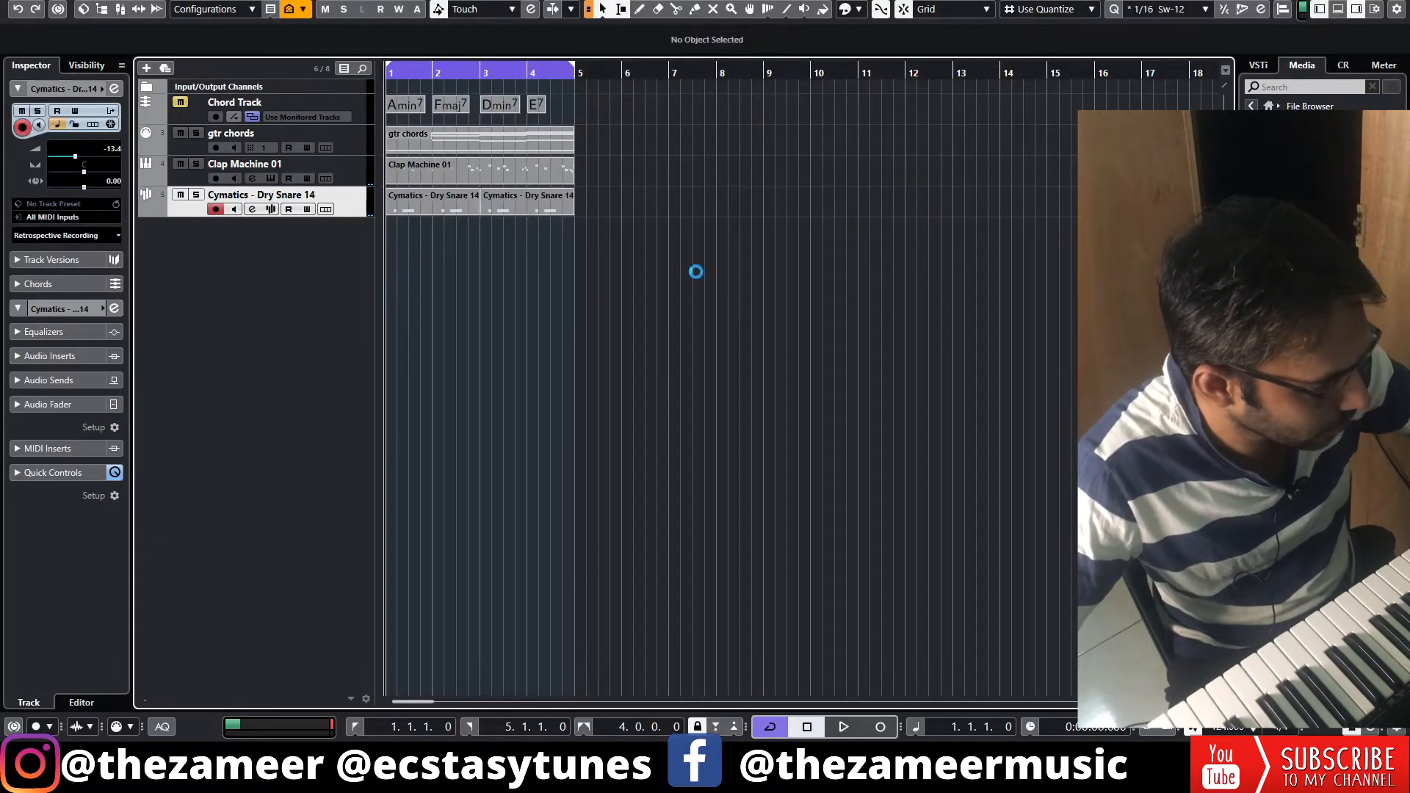
pyautogui.press('space')
# - Colour the gtr chords, Clap Machine 01 and snare tracks red
pyautogui.click(357, 170)
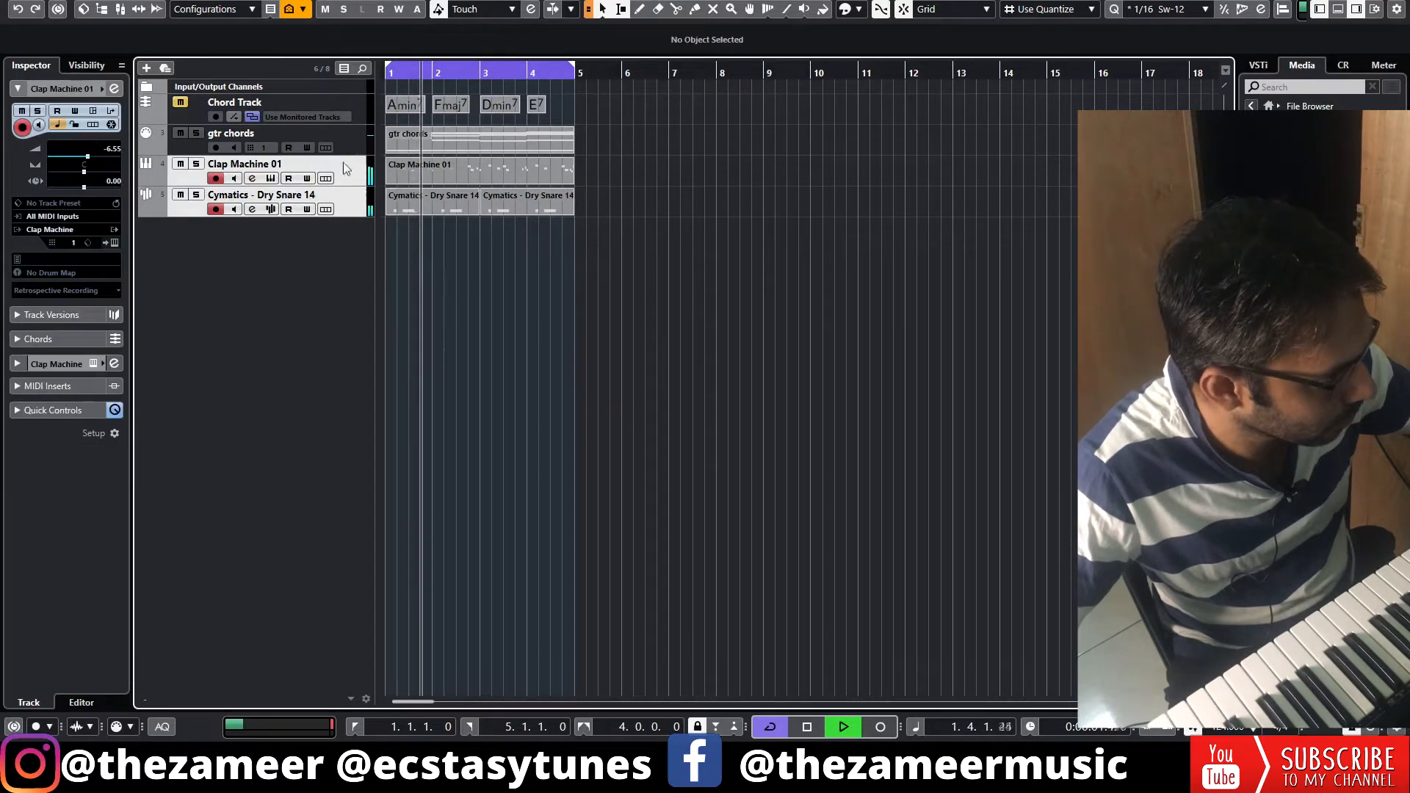
pyautogui.click(355, 150)
pyautogui.keyDown('ctrl'); pyautogui.click(152, 162); pyautogui.keyUp('ctrl')
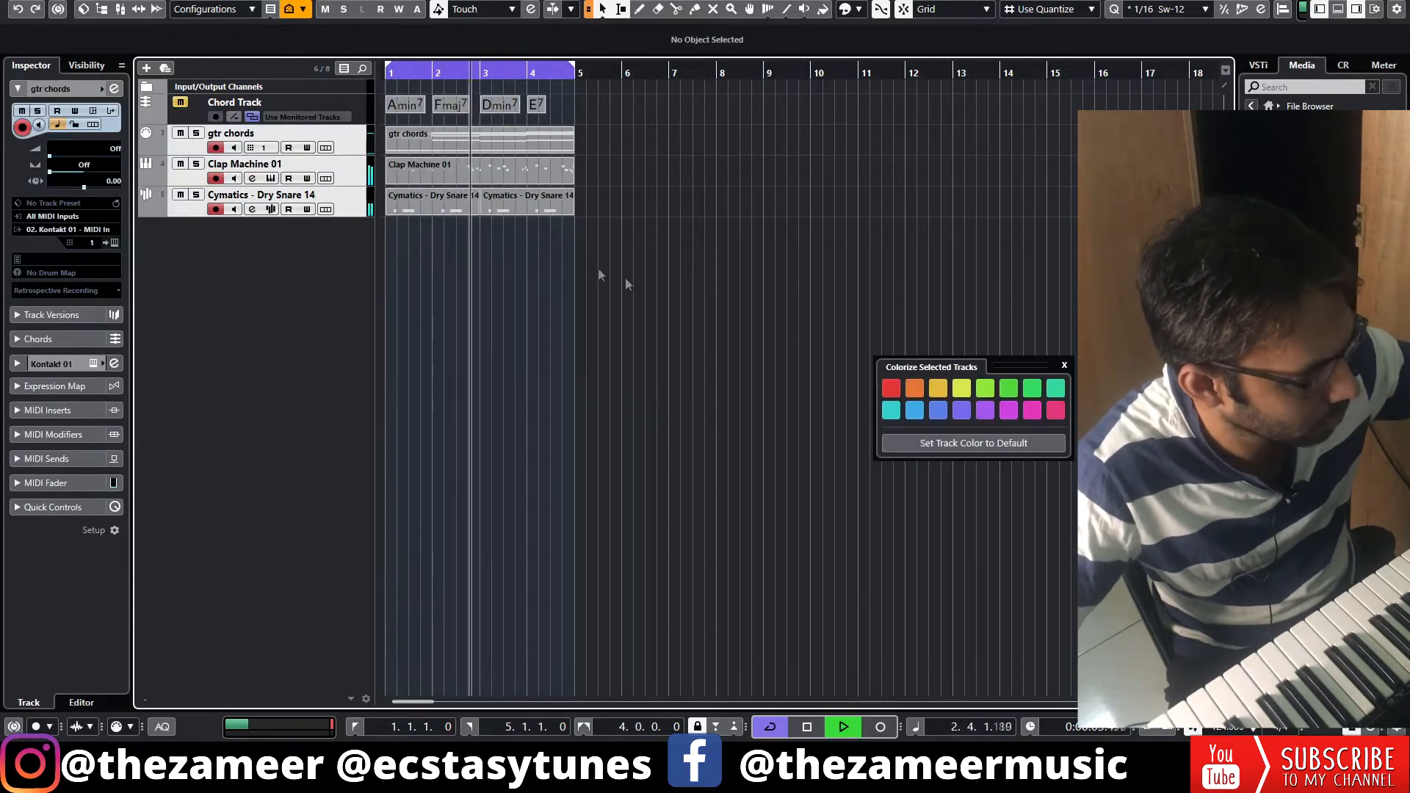
pyautogui.click(892, 389)
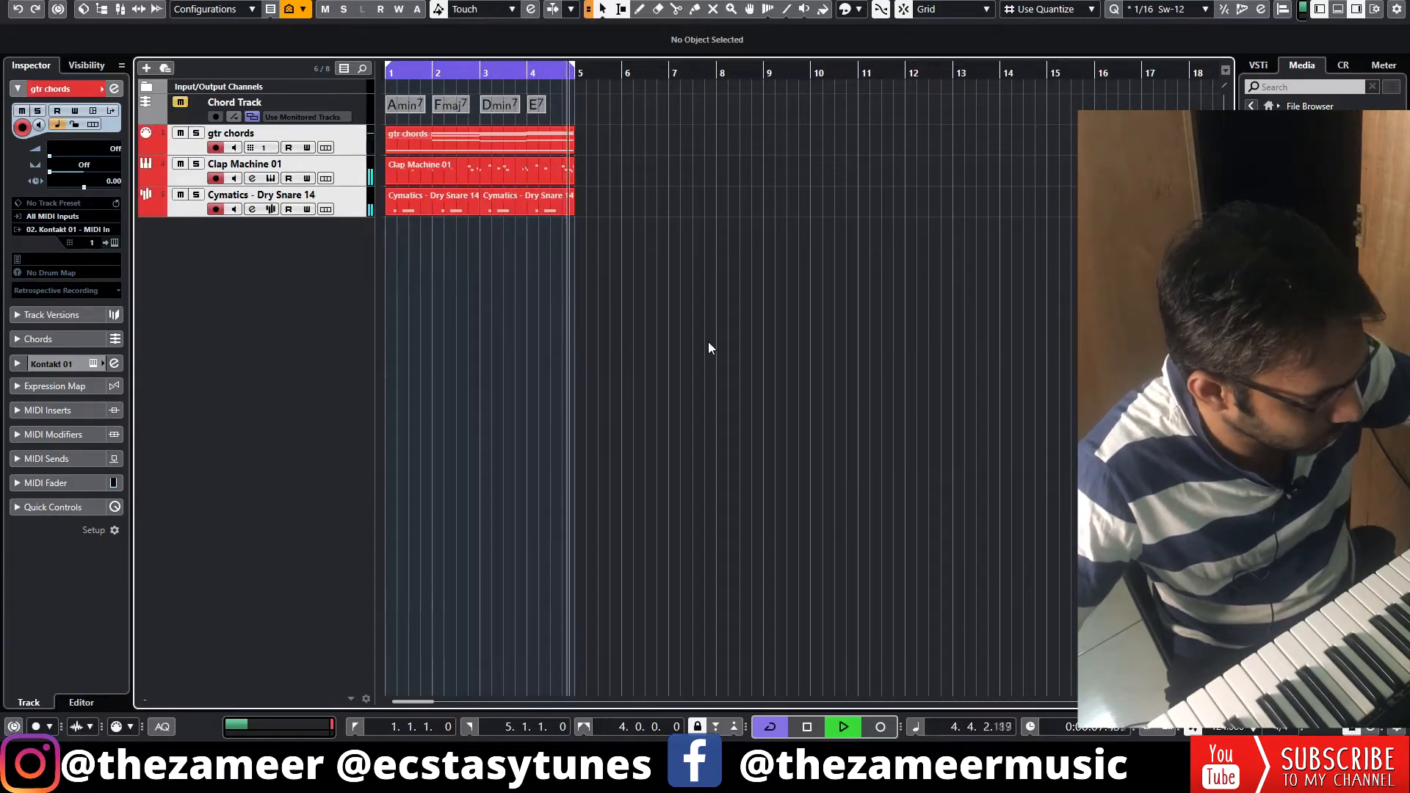
pyautogui.press('space')
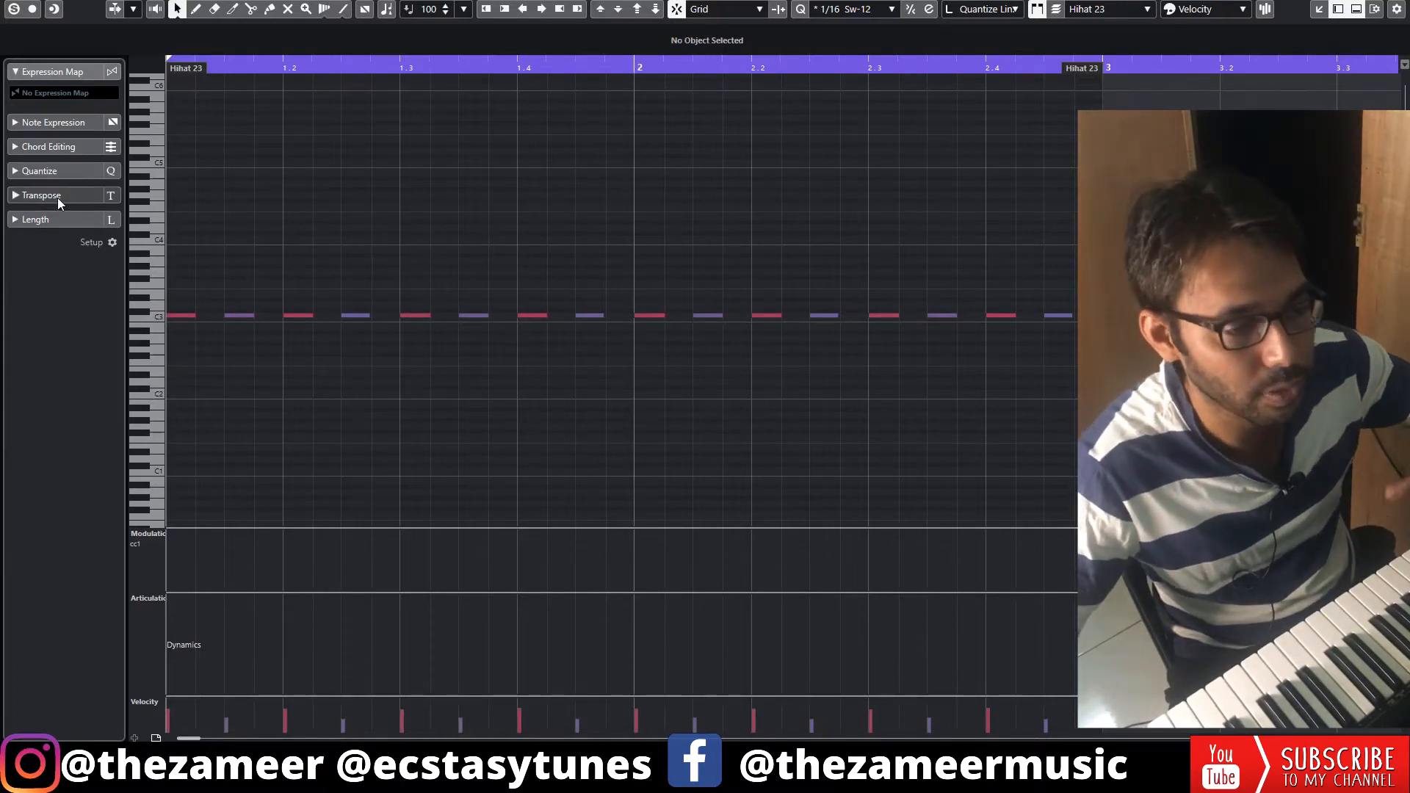
# - Quantize all notes of the Hihat 23 part to a 1/16 grid with 12% swing and close its editor
pyautogui.click(65, 172)
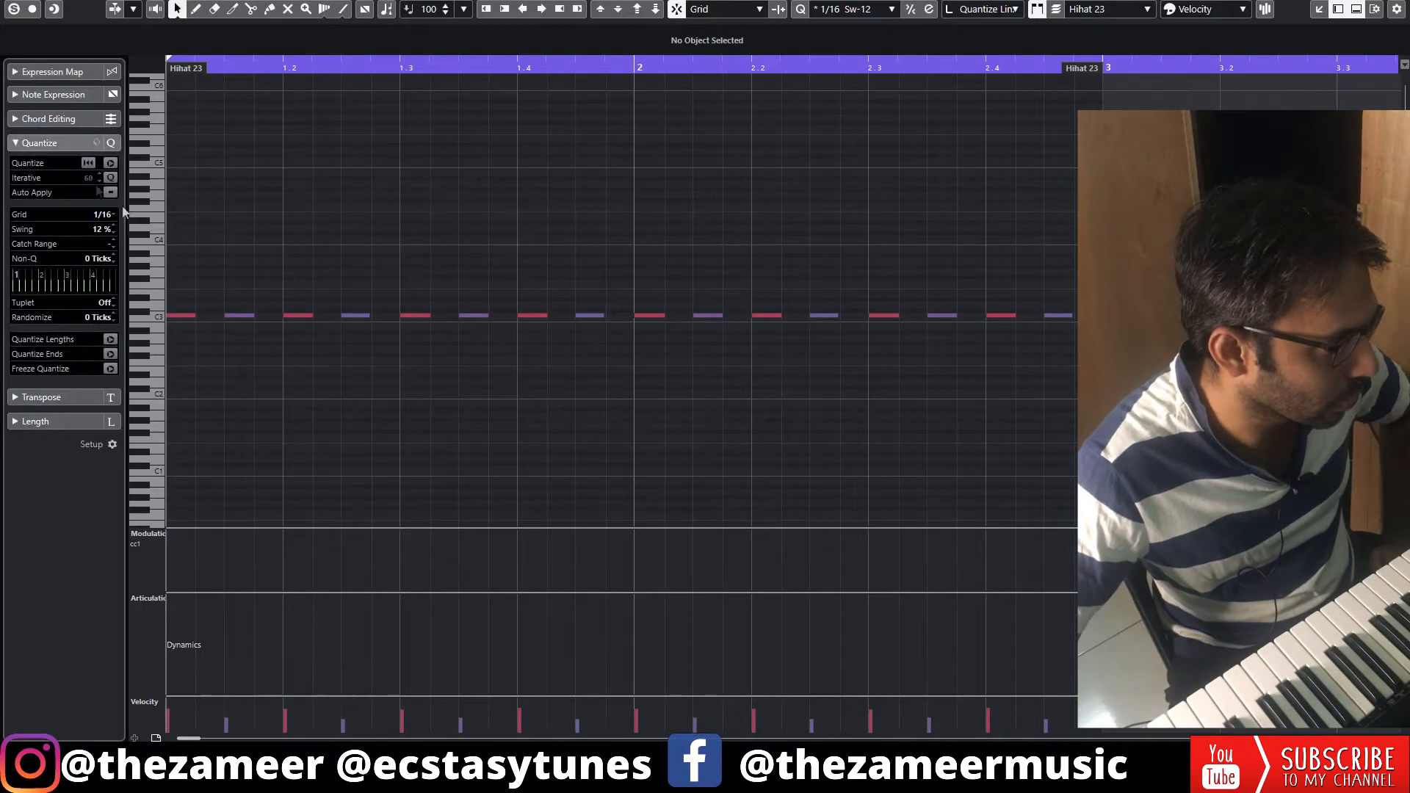
pyautogui.moveTo(1072, 276); pyautogui.dragTo(8, 430)
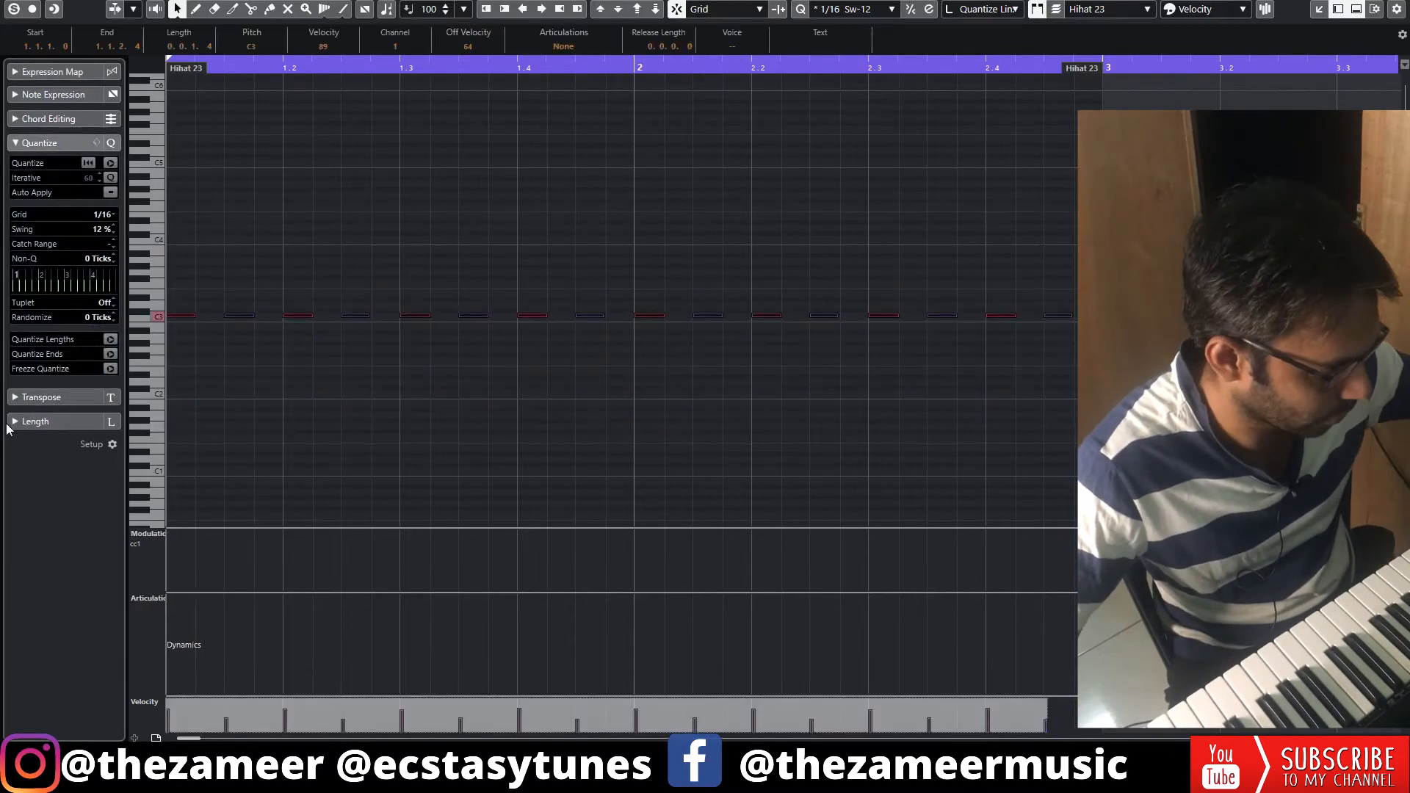
pyautogui.press('Return')
pyautogui.press('Return')
# - Duplicate the two-bar hi-hat part into bars 3 and 4 and play the beat back
pyautogui.hotkey('ctrl', 'd')
pyautogui.click(659, 277)
pyautogui.press('space')
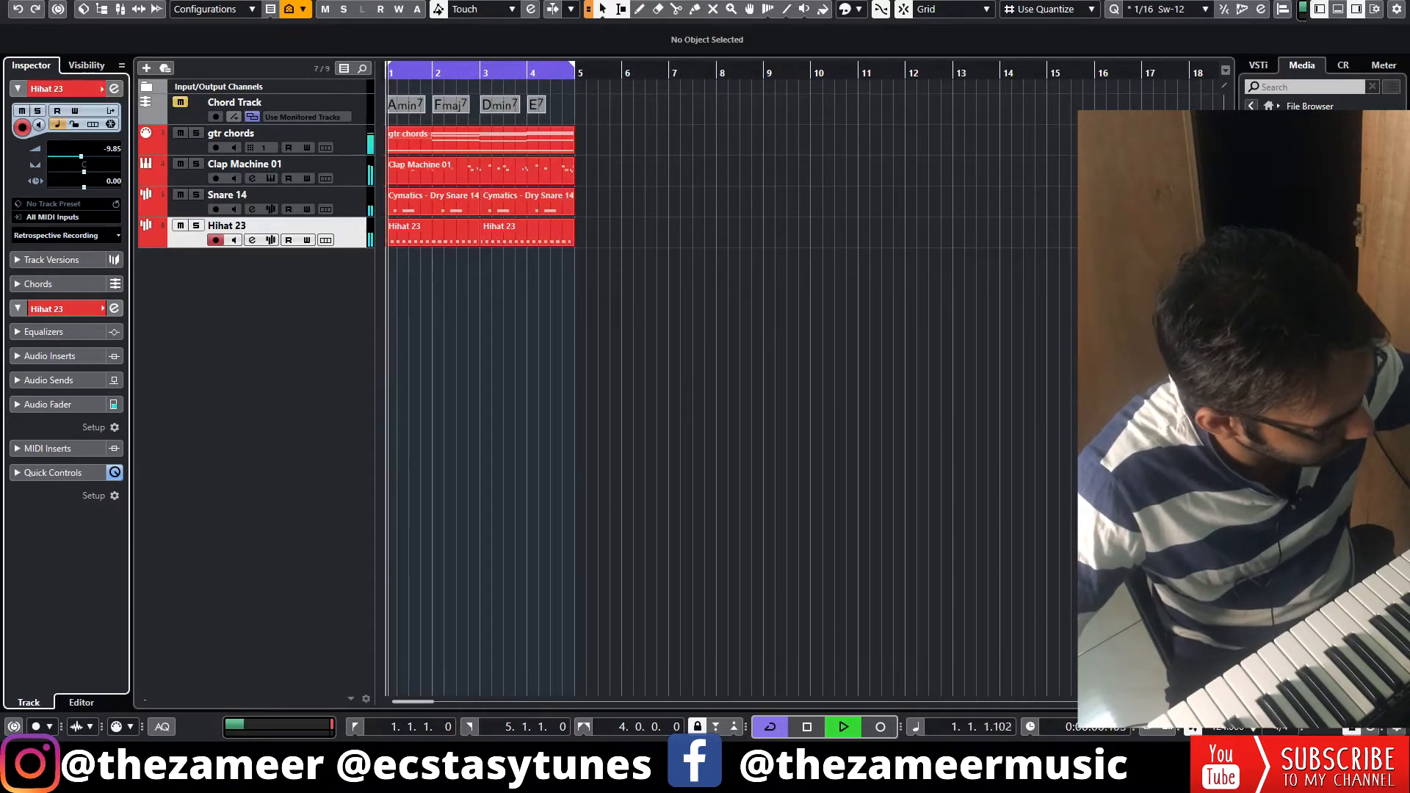
pyautogui.press('space')
# - Open the Clap Machine 01 part and review its notes at the end of bar 4 and from bar 1 during playback
pyautogui.click(558, 178)
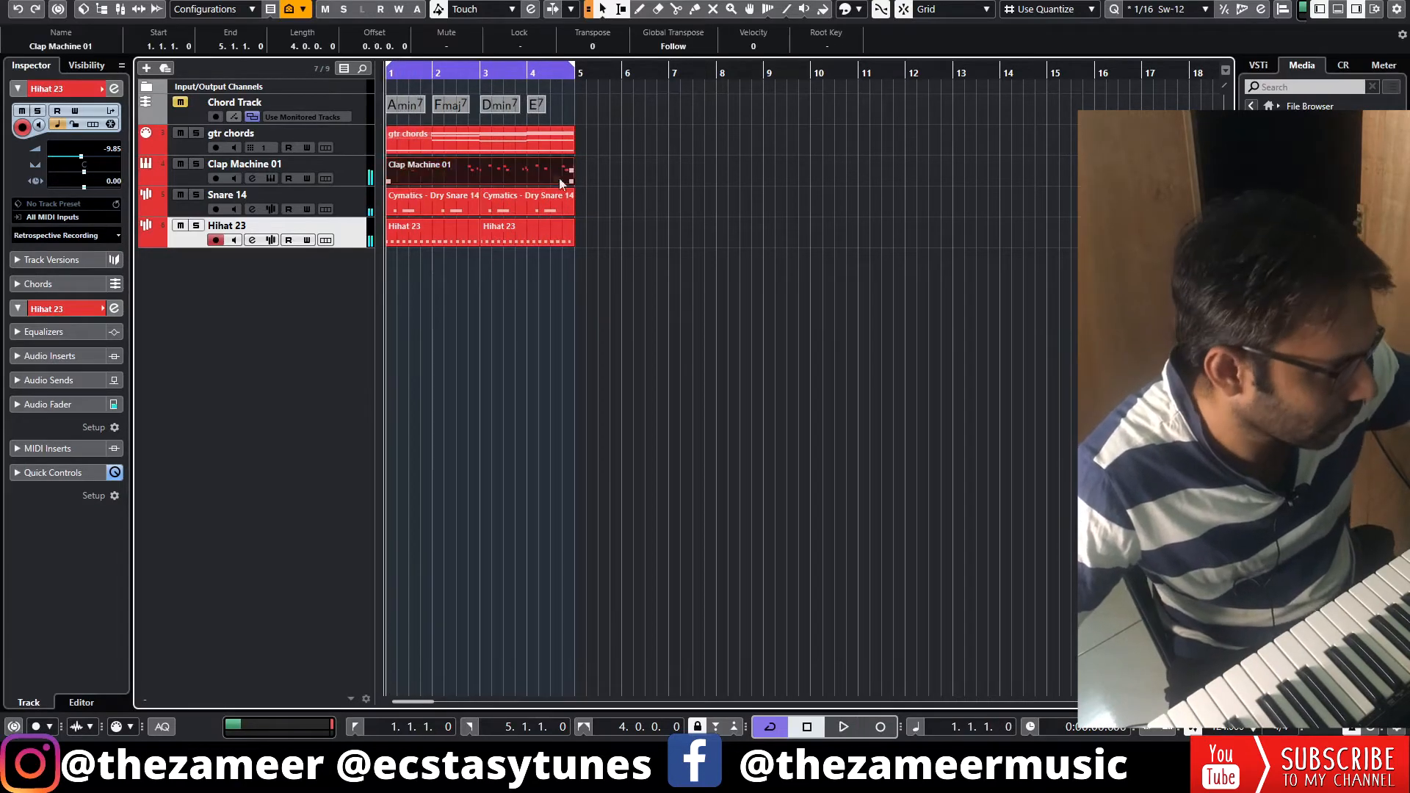
pyautogui.doubleClick(557, 166)
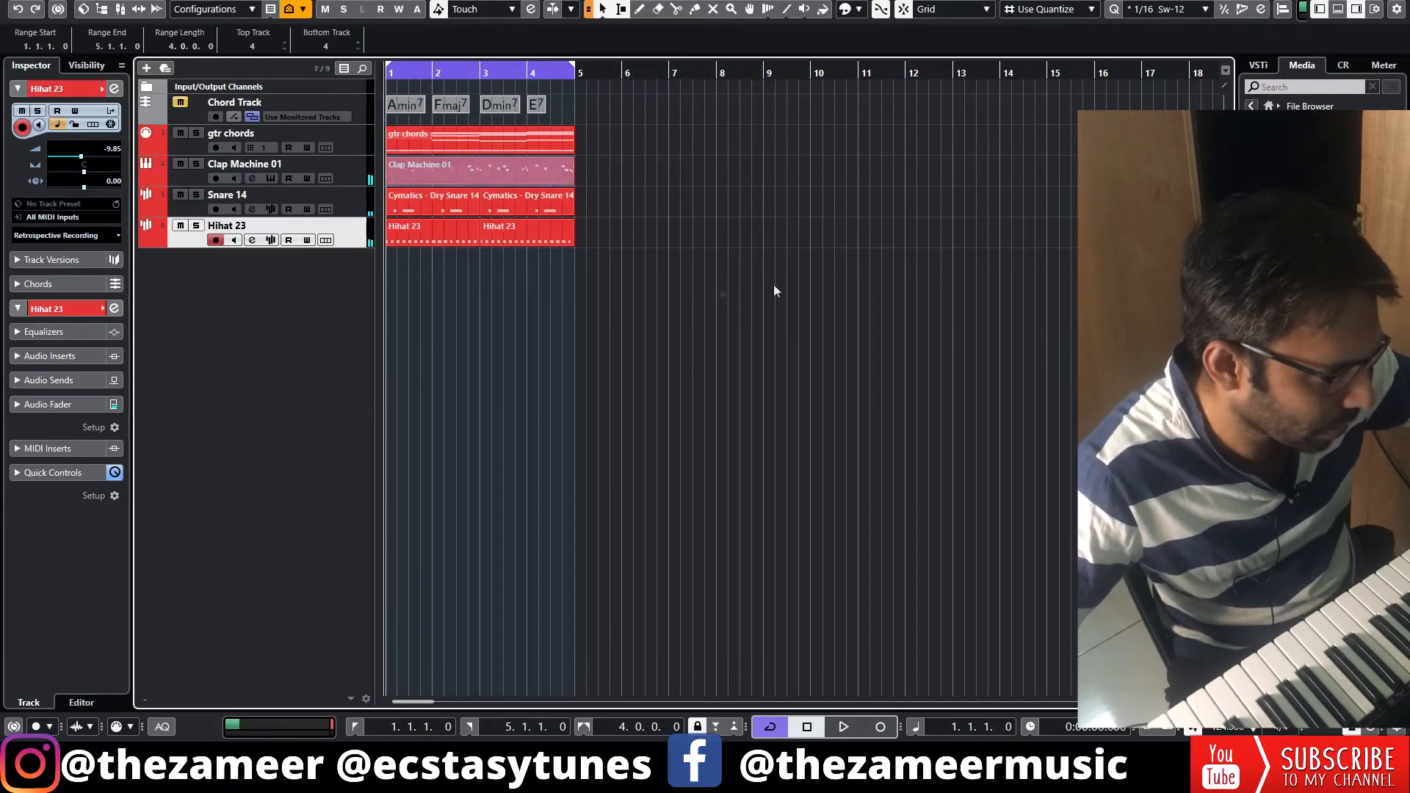
pyautogui.doubleClick(562, 177)
pyautogui.scroll(5, 534, 437)
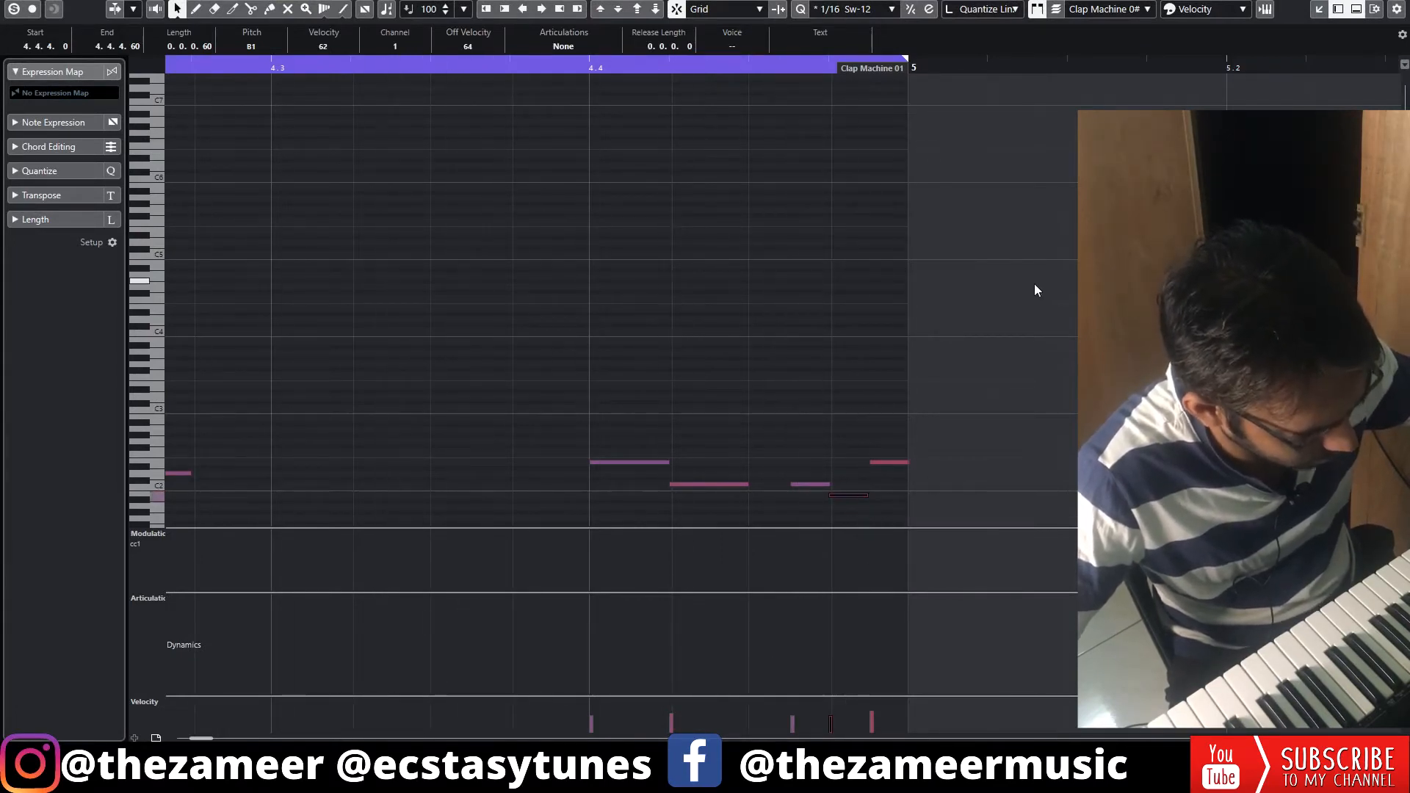
pyautogui.scroll(-6, 727, 276)
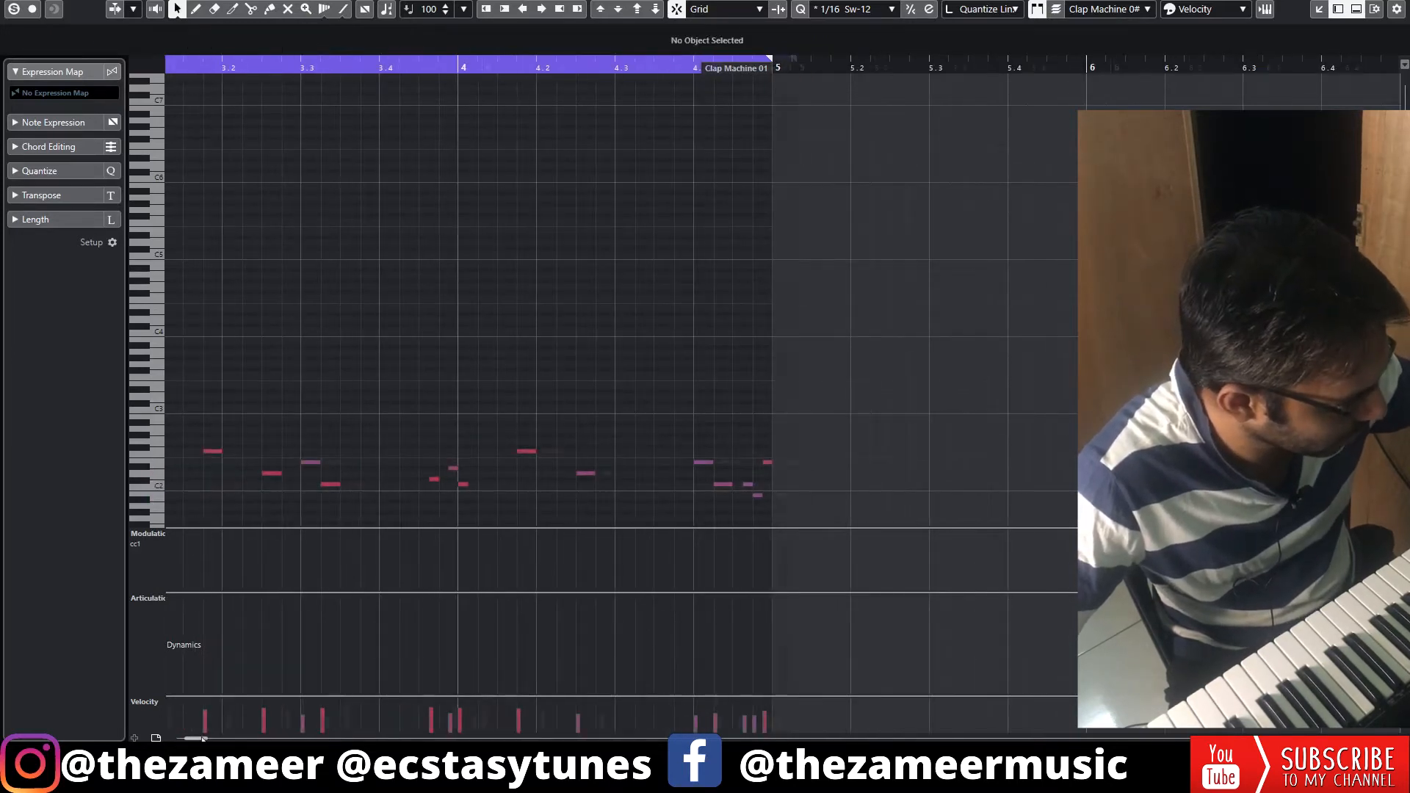
pyautogui.moveTo(203, 739); pyautogui.dragTo(190, 739)
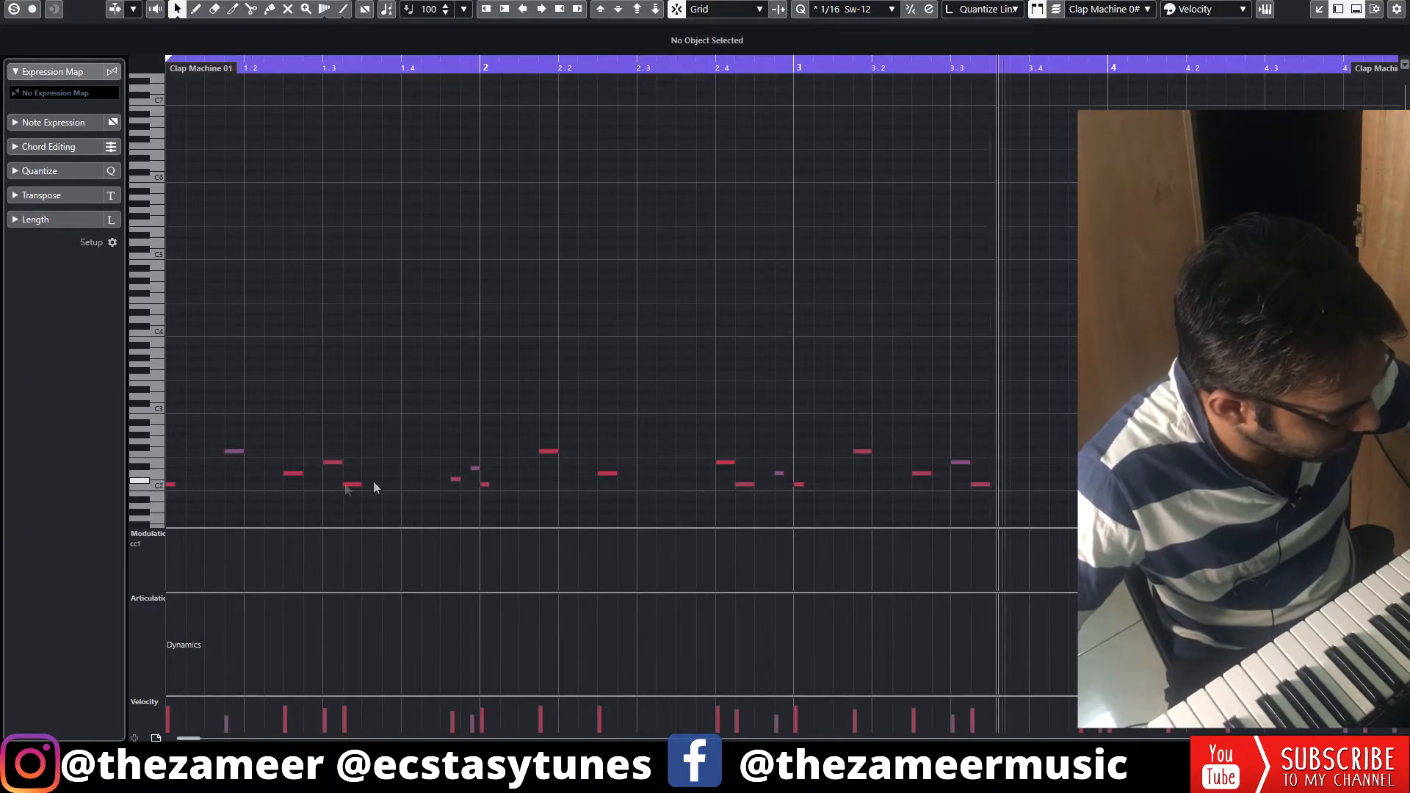
pyautogui.click(179, 495)
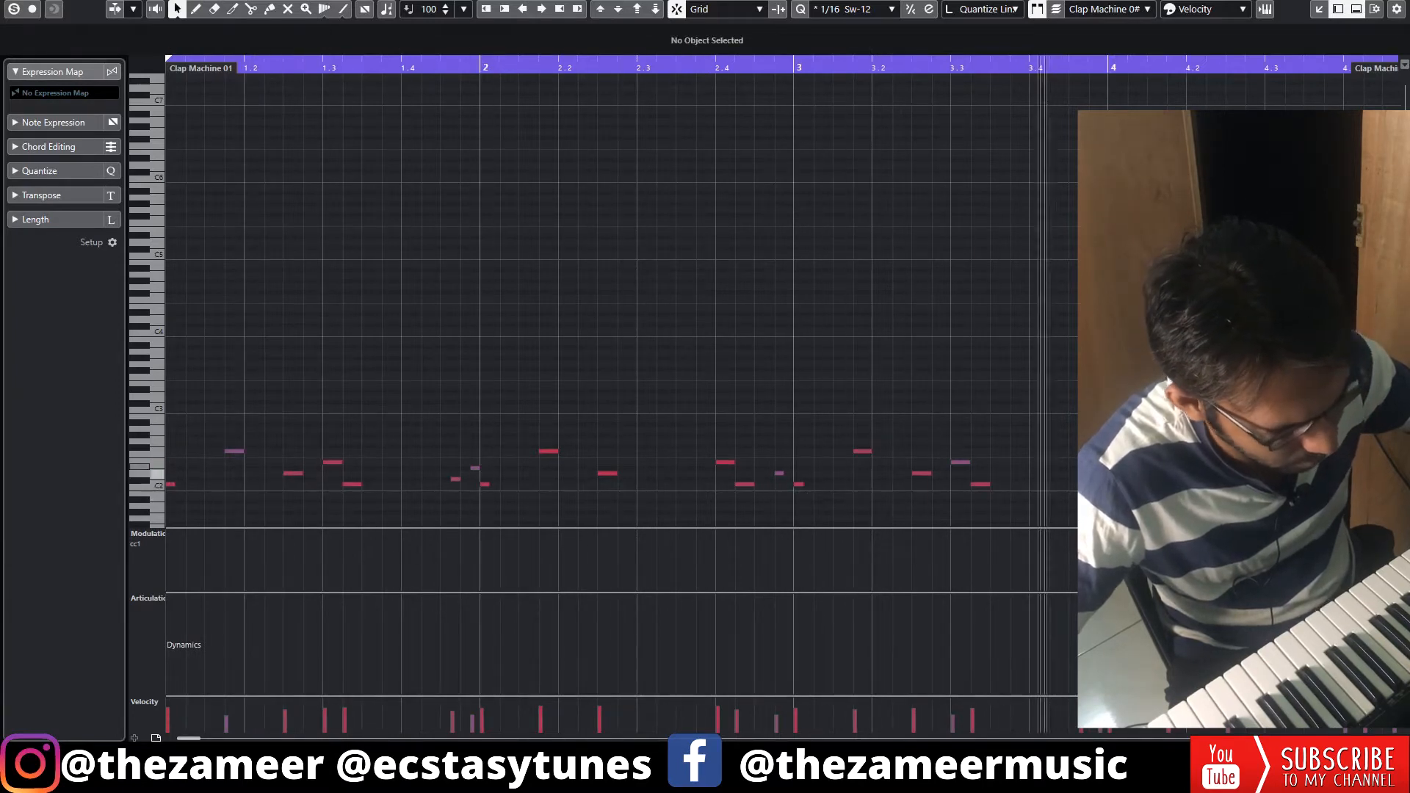
pyautogui.press('Return')
pyautogui.press('Return')
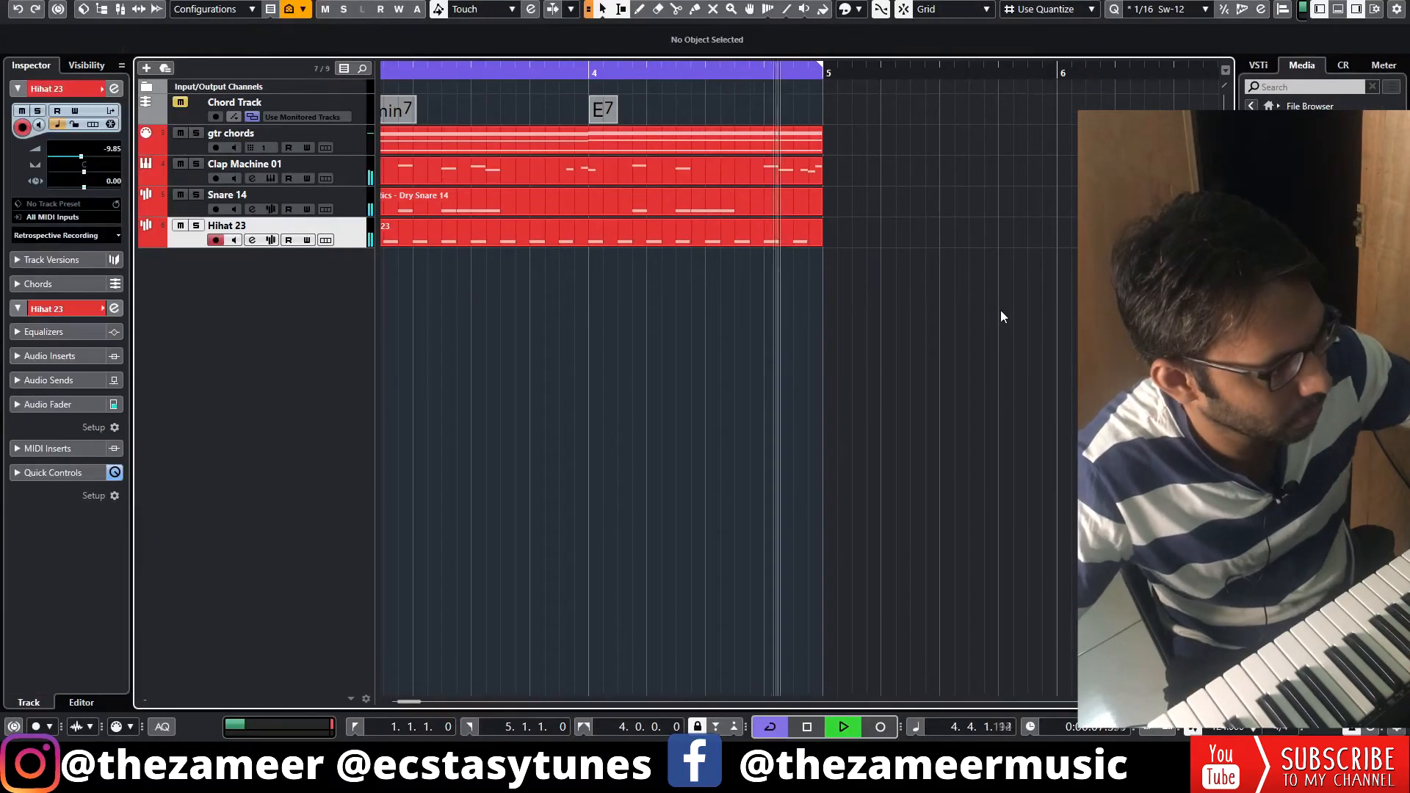
# - Stop playback and colour the gtr chords track turquoise
pyautogui.press('space')
pyautogui.click(360, 145)
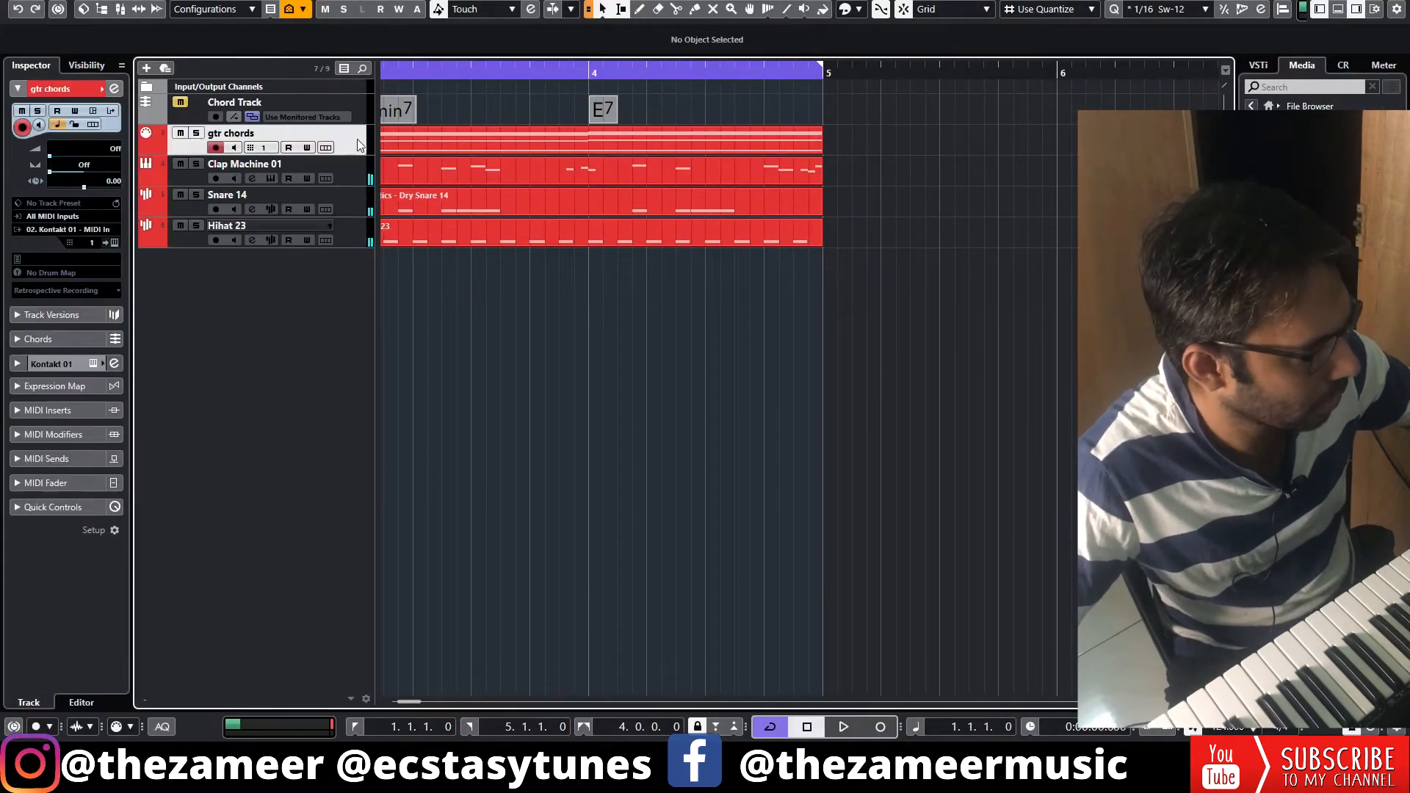
pyautogui.click(147, 150)
pyautogui.click(152, 169)
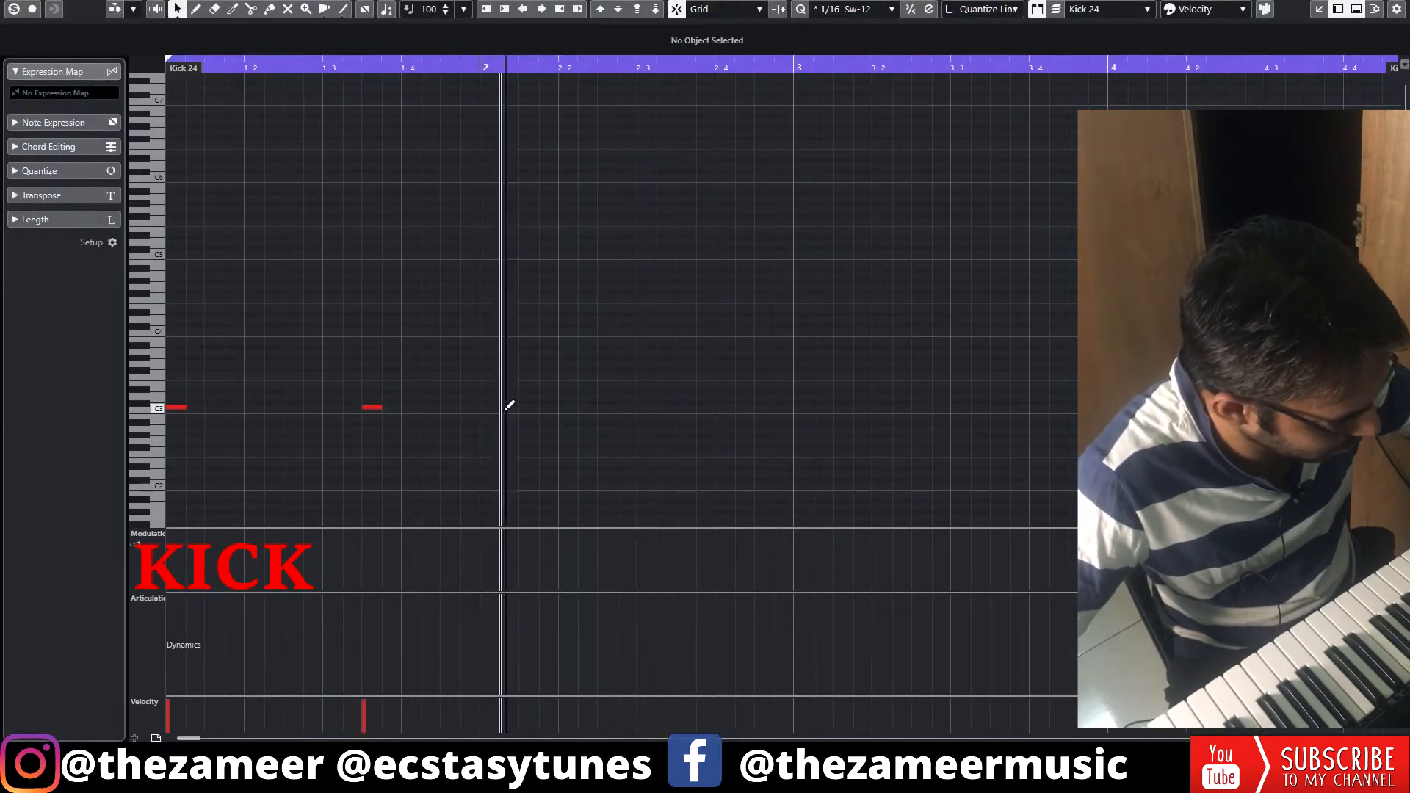
# - Add kick notes on C3 in bar 2 at 2.1.1, 2.2.3 and 2.2.4
pyautogui.keyDown('alt'); pyautogui.click(510, 406); pyautogui.keyUp('alt')
pyautogui.moveTo(509, 408); pyautogui.dragTo(491, 410)
pyautogui.keyDown('alt'); pyautogui.click(613, 405); pyautogui.keyUp('alt')
pyautogui.keyDown('alt'); pyautogui.click(625, 408); pyautogui.keyUp('alt')
pyautogui.click(633, 693)
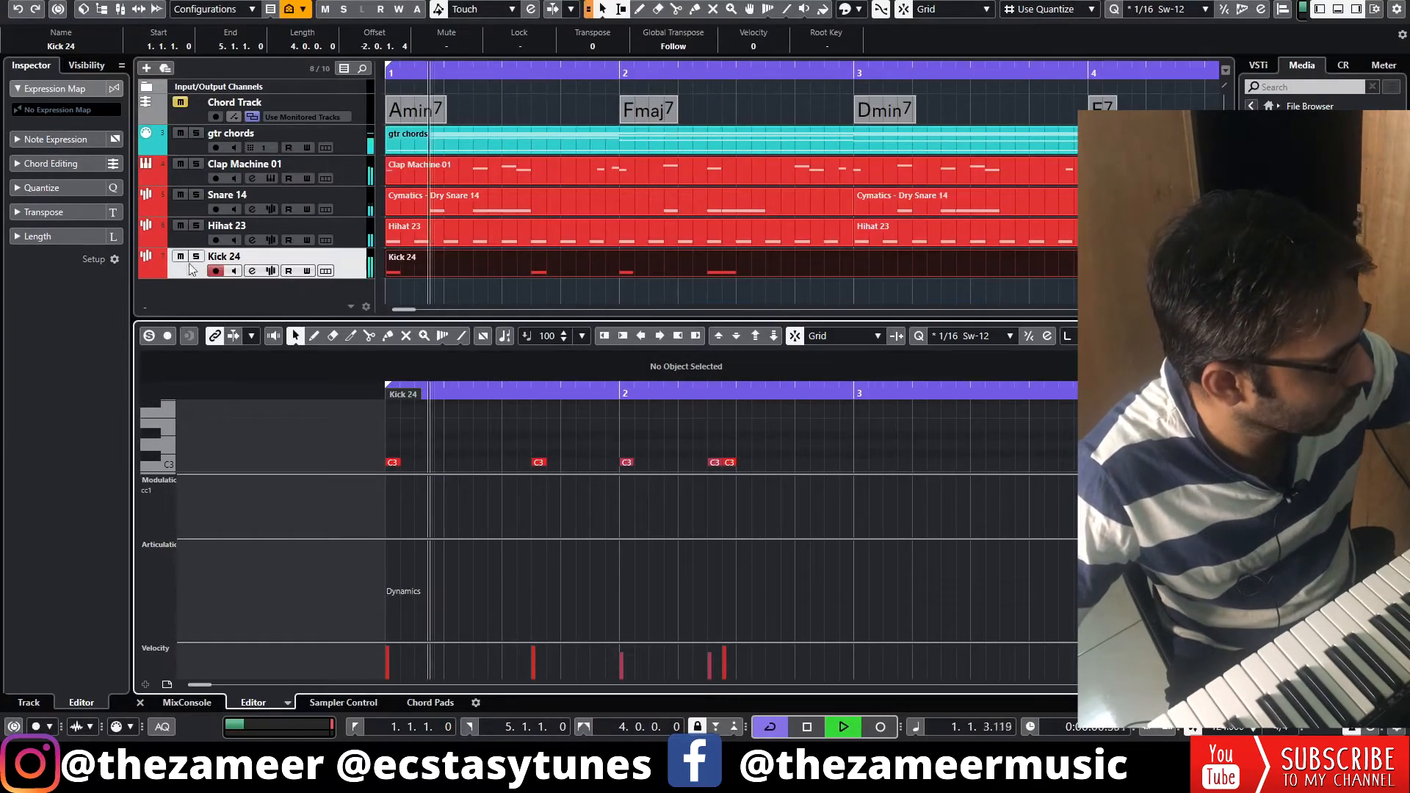
# - Adjust the Kick 24 track volume to about -10.3 dB
pyautogui.click(191, 269)
pyautogui.moveTo(76, 161); pyautogui.dragTo(80, 162)
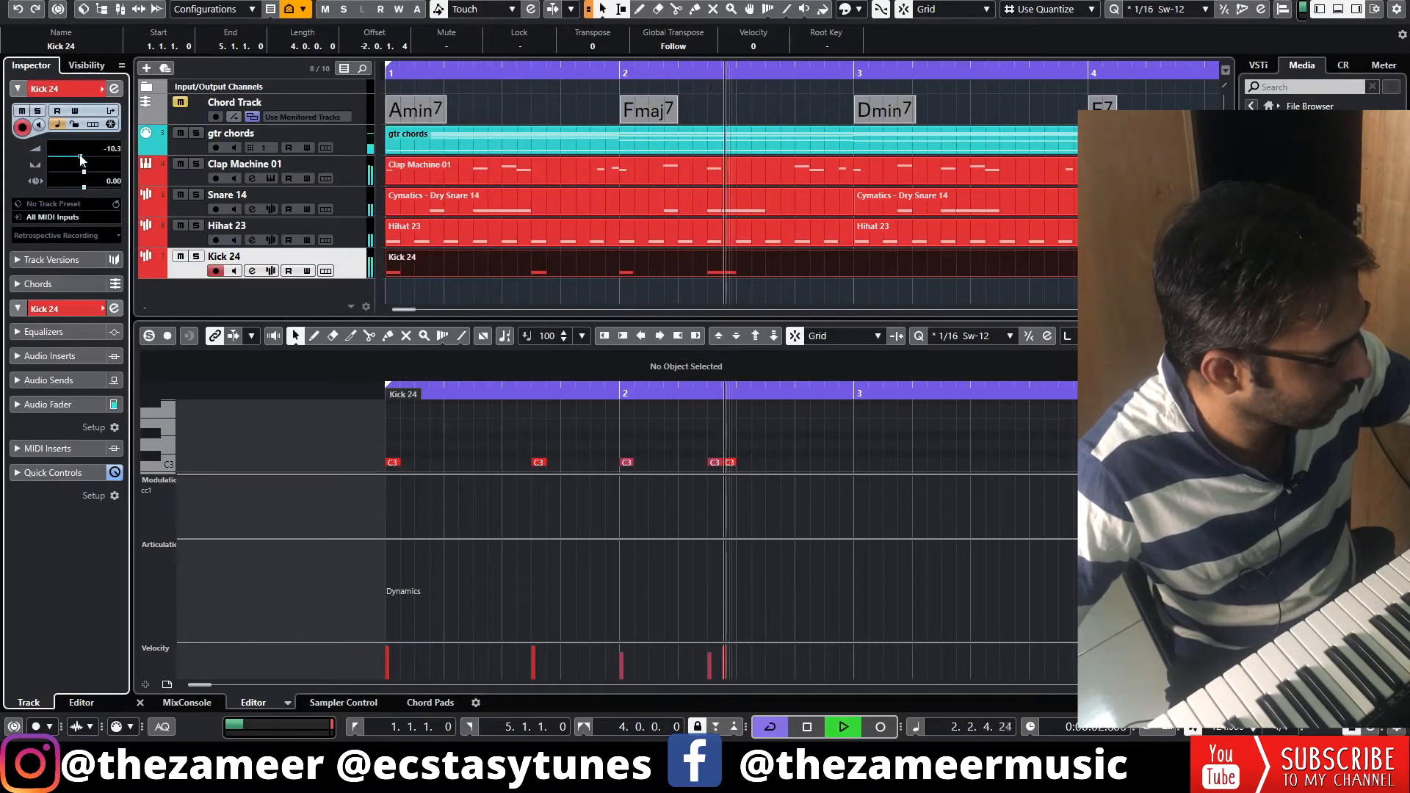
# - Open the Kick 24 part for editing and add kick notes on C3 at 2.4.1 and 2.4.4
pyautogui.doubleClick(760, 268)
pyautogui.click(1184, 335)
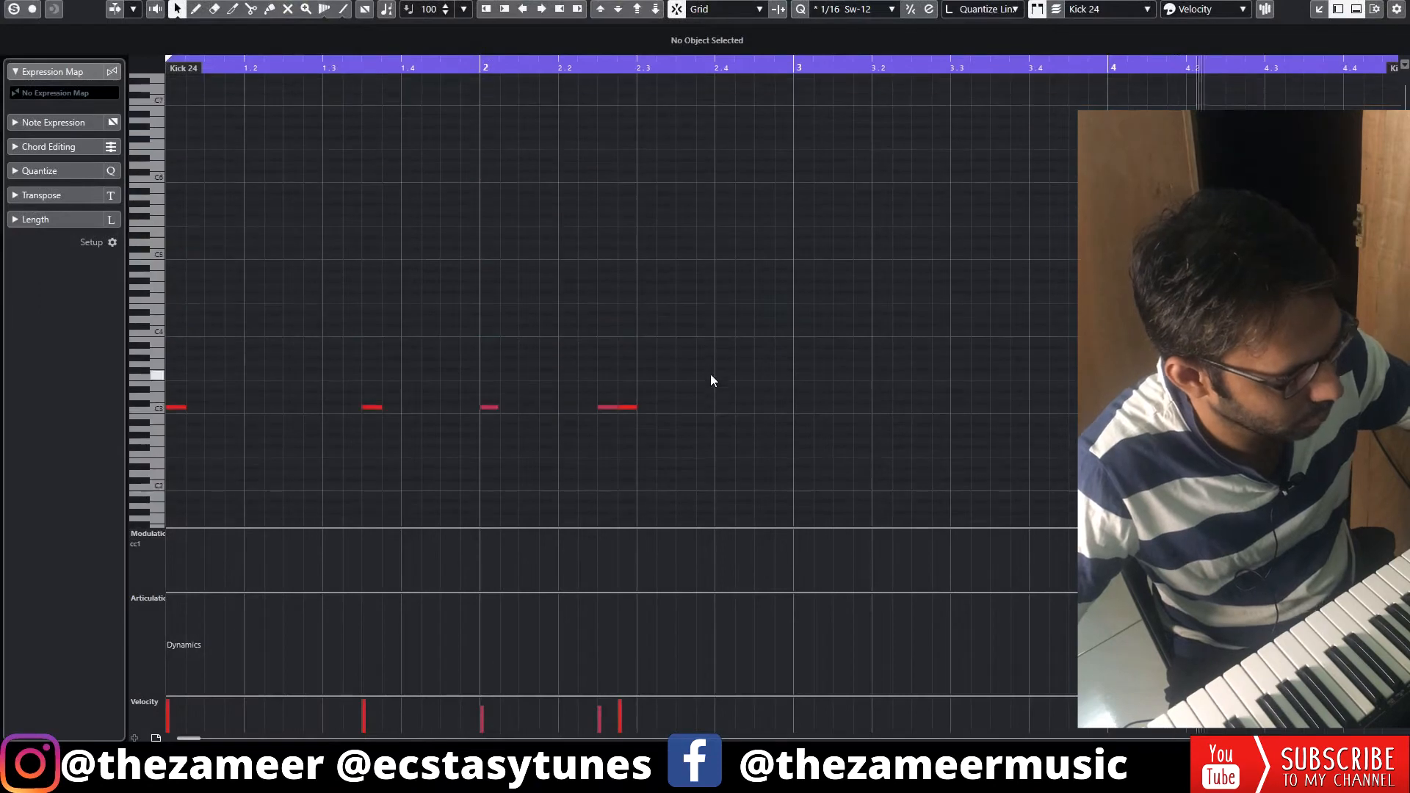
pyautogui.keyDown('alt'); pyautogui.click(726, 402); pyautogui.keyUp('alt')
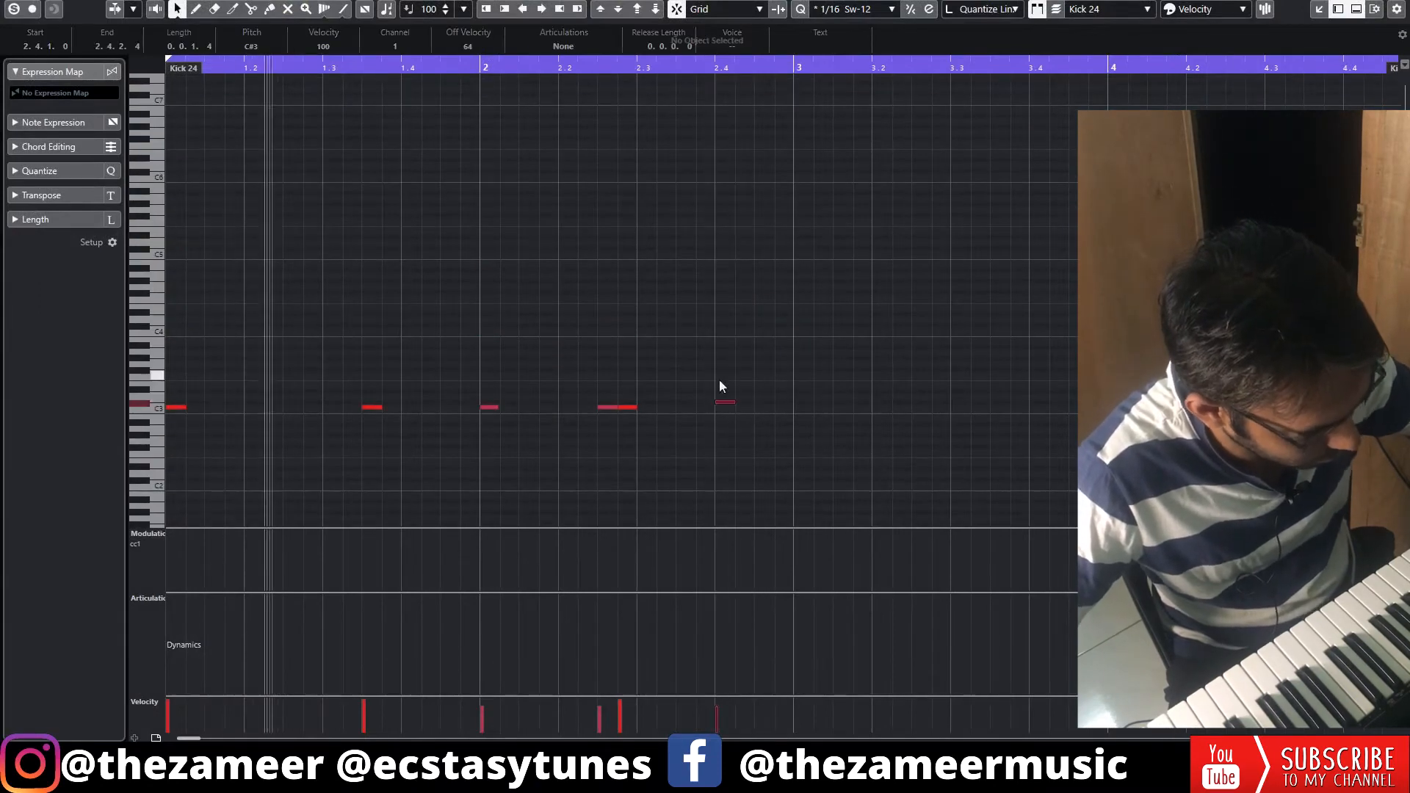
pyautogui.press('Down')
pyautogui.keyDown('alt'); pyautogui.click(779, 408); pyautogui.keyUp('alt')
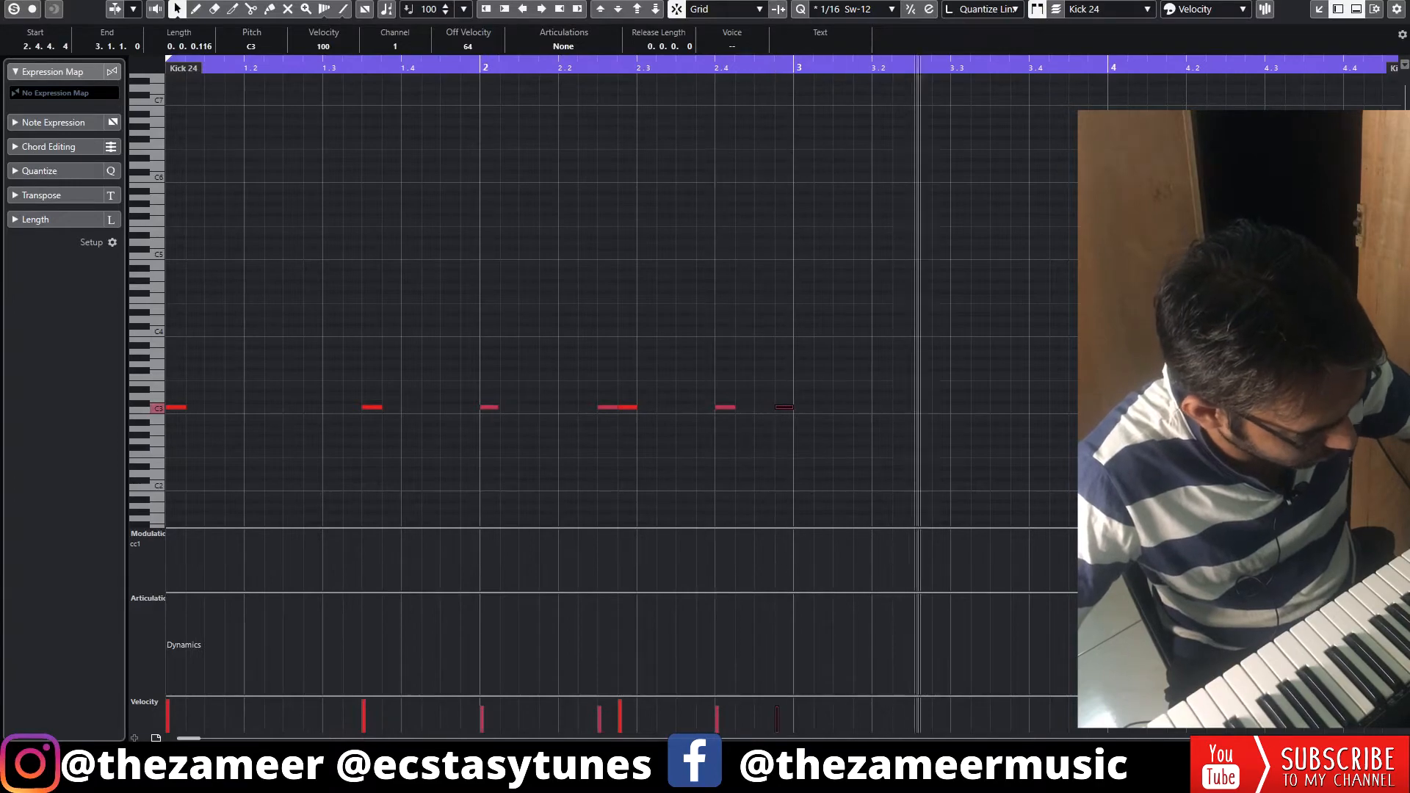
# - Duplicate all kick notes of bars 1–2 into bars 3–4 and restart playback
pyautogui.press('space')
pyautogui.moveTo(1055, 309); pyautogui.dragTo(36, 587)
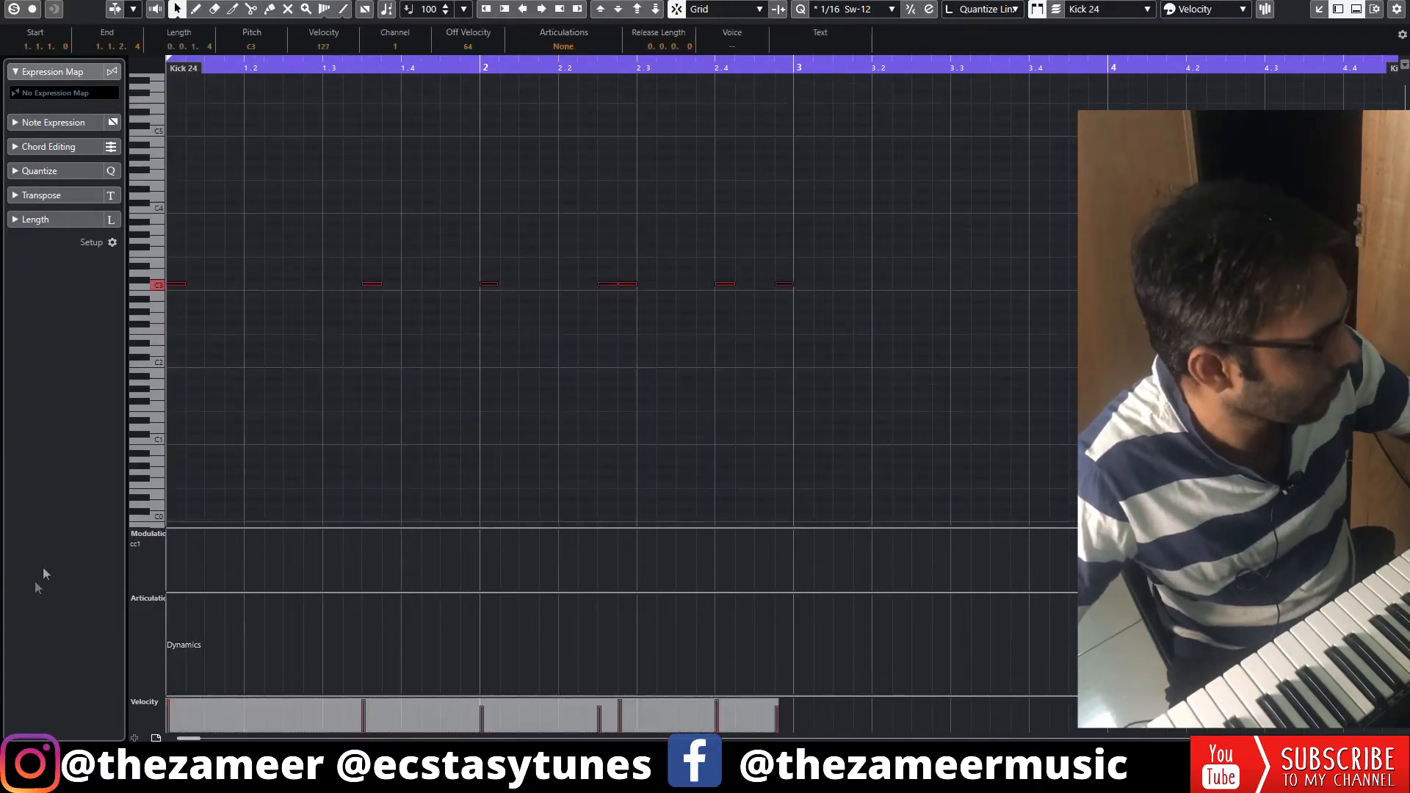
pyautogui.hotkey('alt', 'd')
pyautogui.press('g')
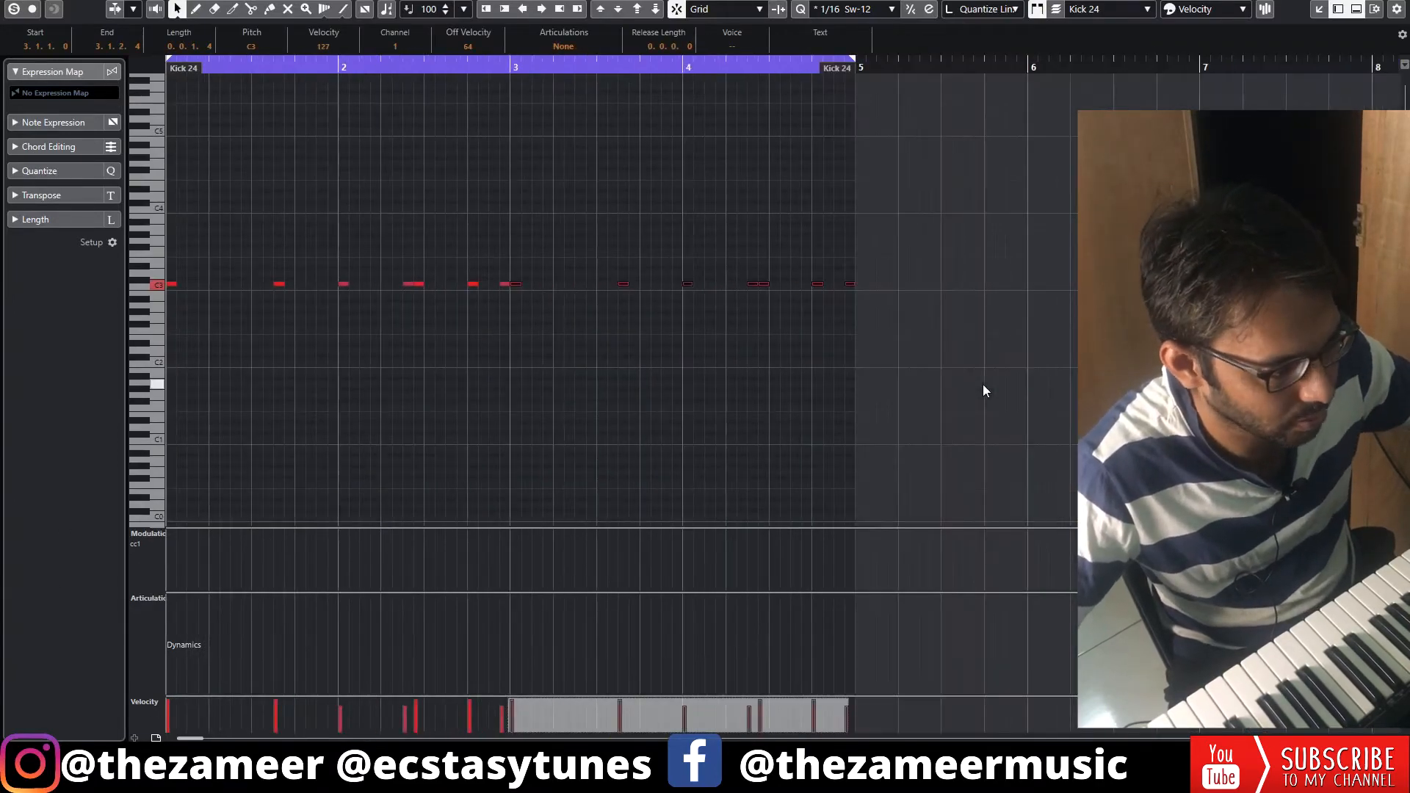
pyautogui.press('Escape')
pyautogui.press('space')
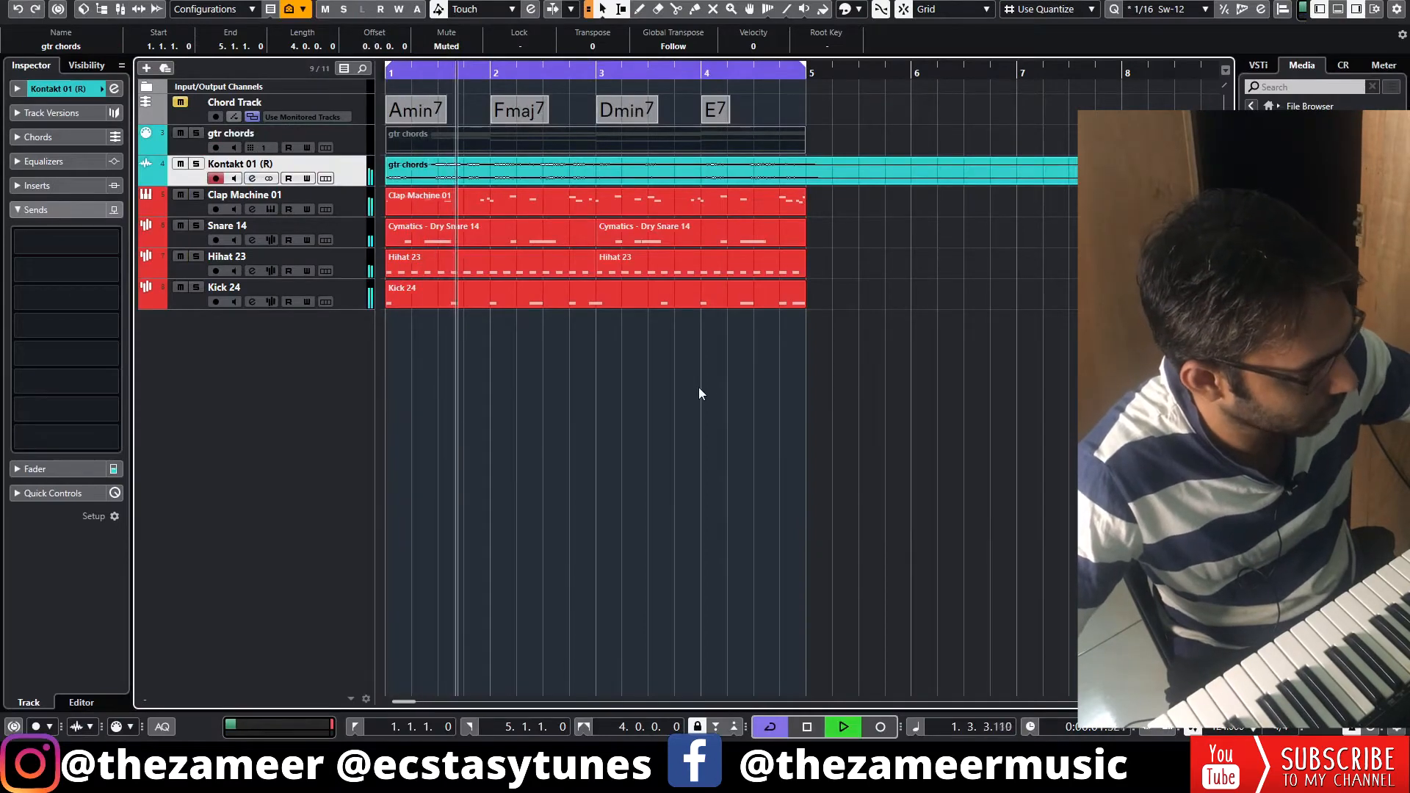
# - Lower the Clap Machine 01 volume to about -12.0 dB and the Kick 24 volume to about -12.9 dB
pyautogui.click(792, 400)
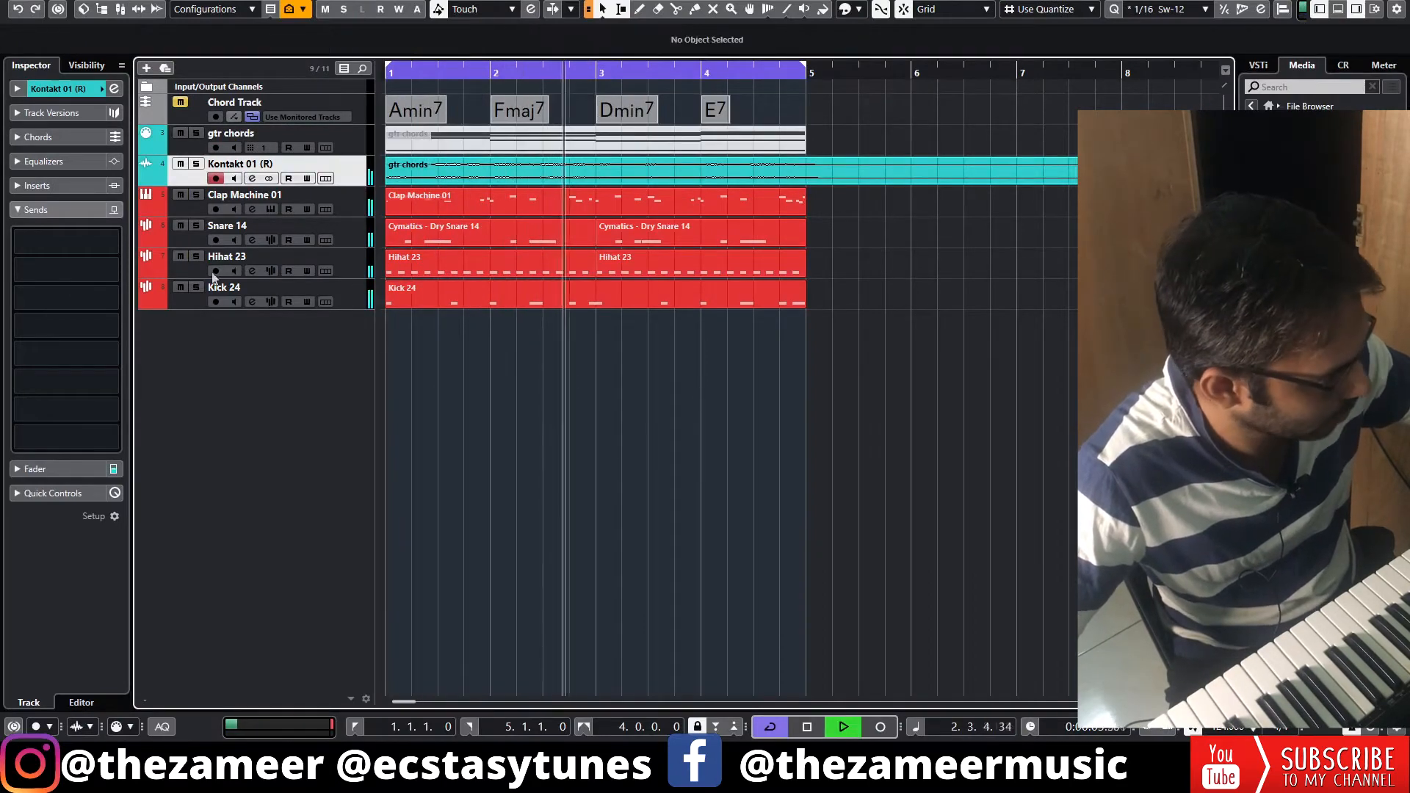
pyautogui.click(357, 205)
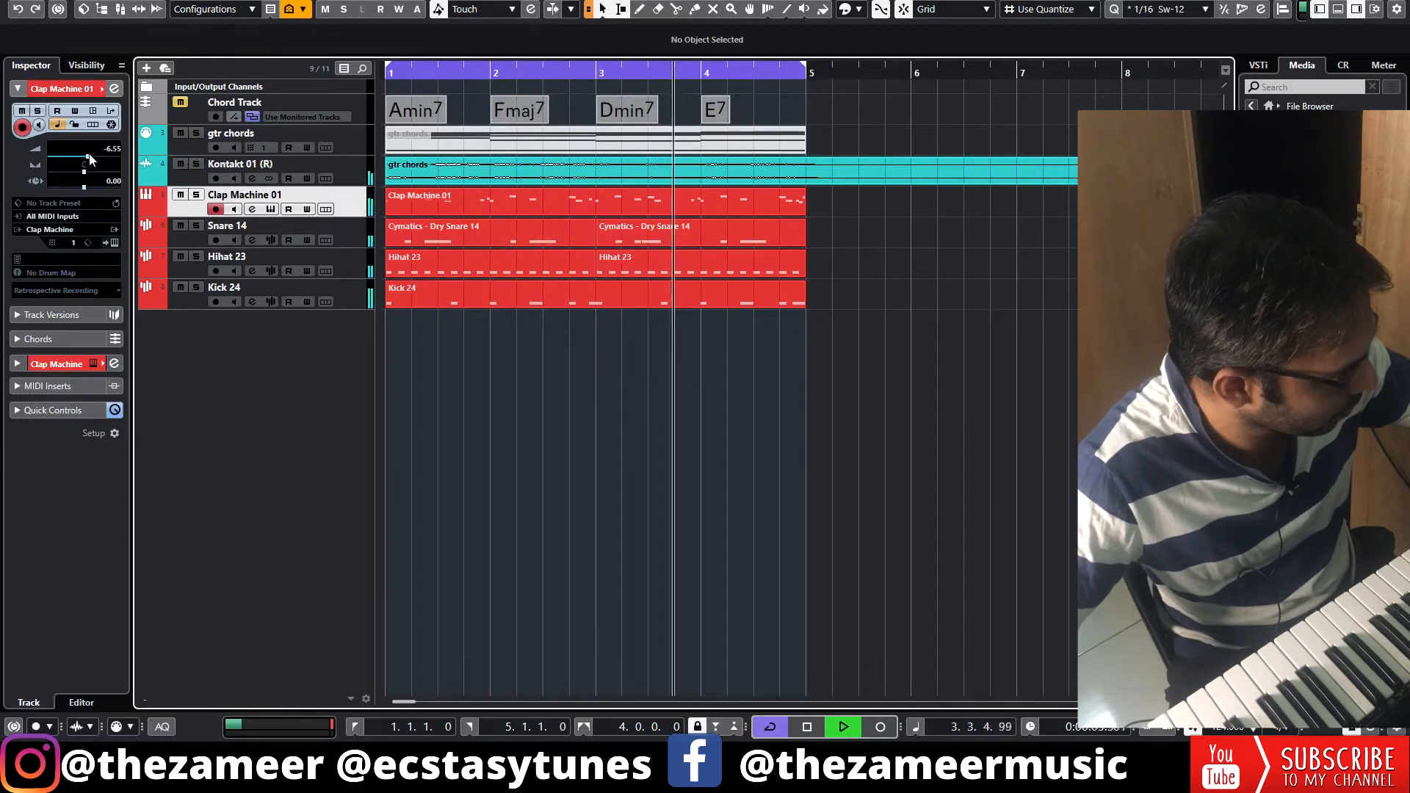
pyautogui.moveTo(89, 158); pyautogui.dragTo(80, 163)
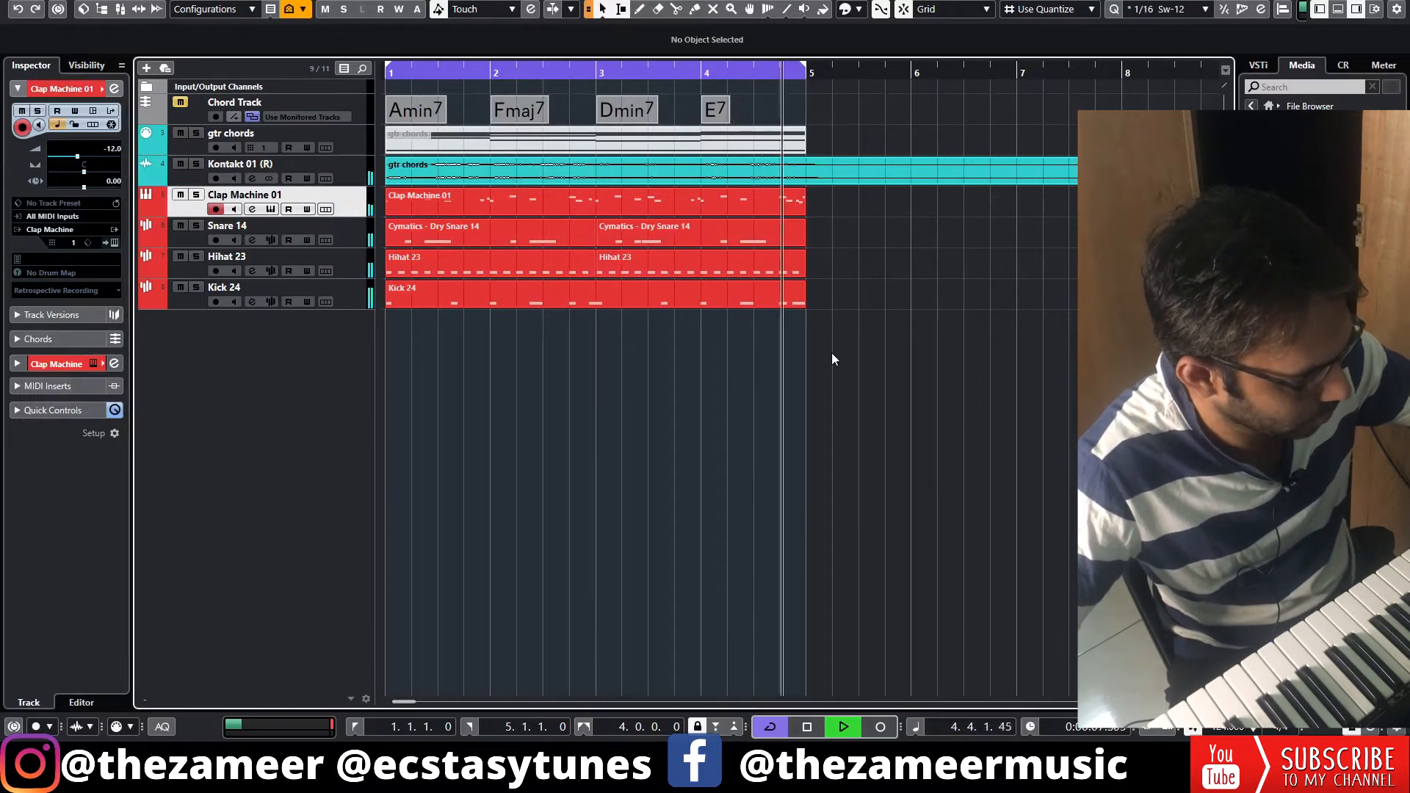
pyautogui.click(324, 289)
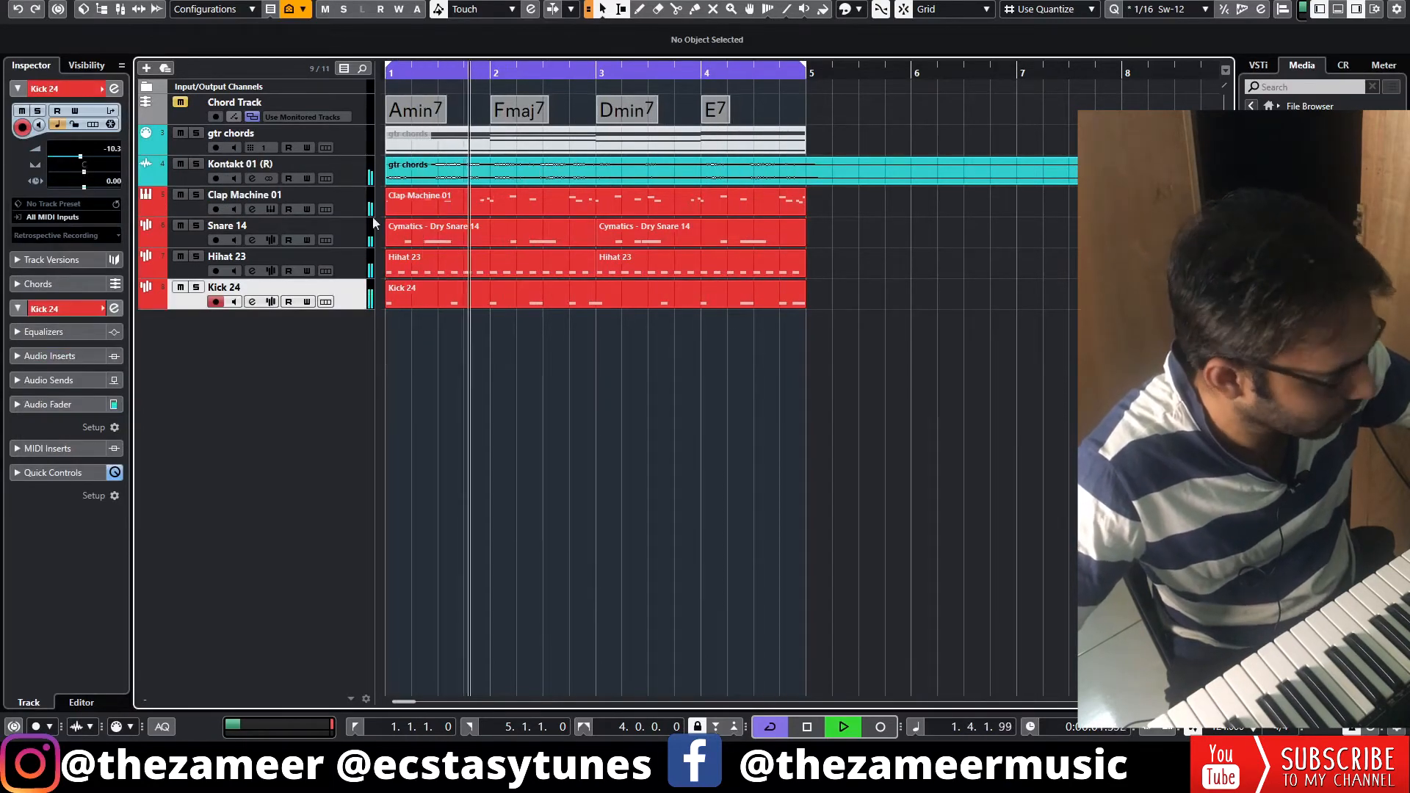
pyautogui.press('space')
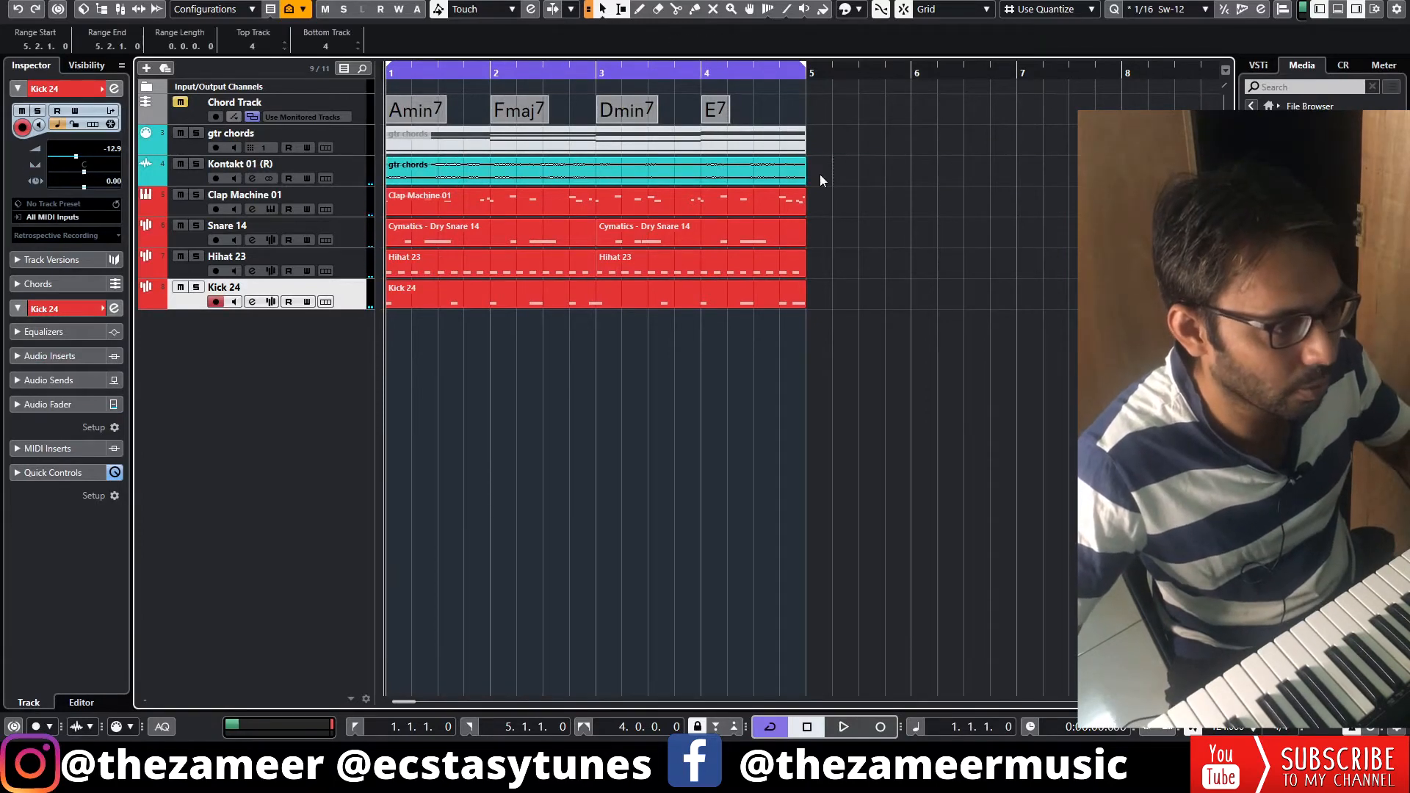
# - Duplicate the four-bar guitar audio and all drum parts into bars 5–8
pyautogui.moveTo(820, 175); pyautogui.dragTo(482, 407)
pyautogui.hotkey('ctrl', 'd')
pyautogui.click(903, 423)
pyautogui.press('g')
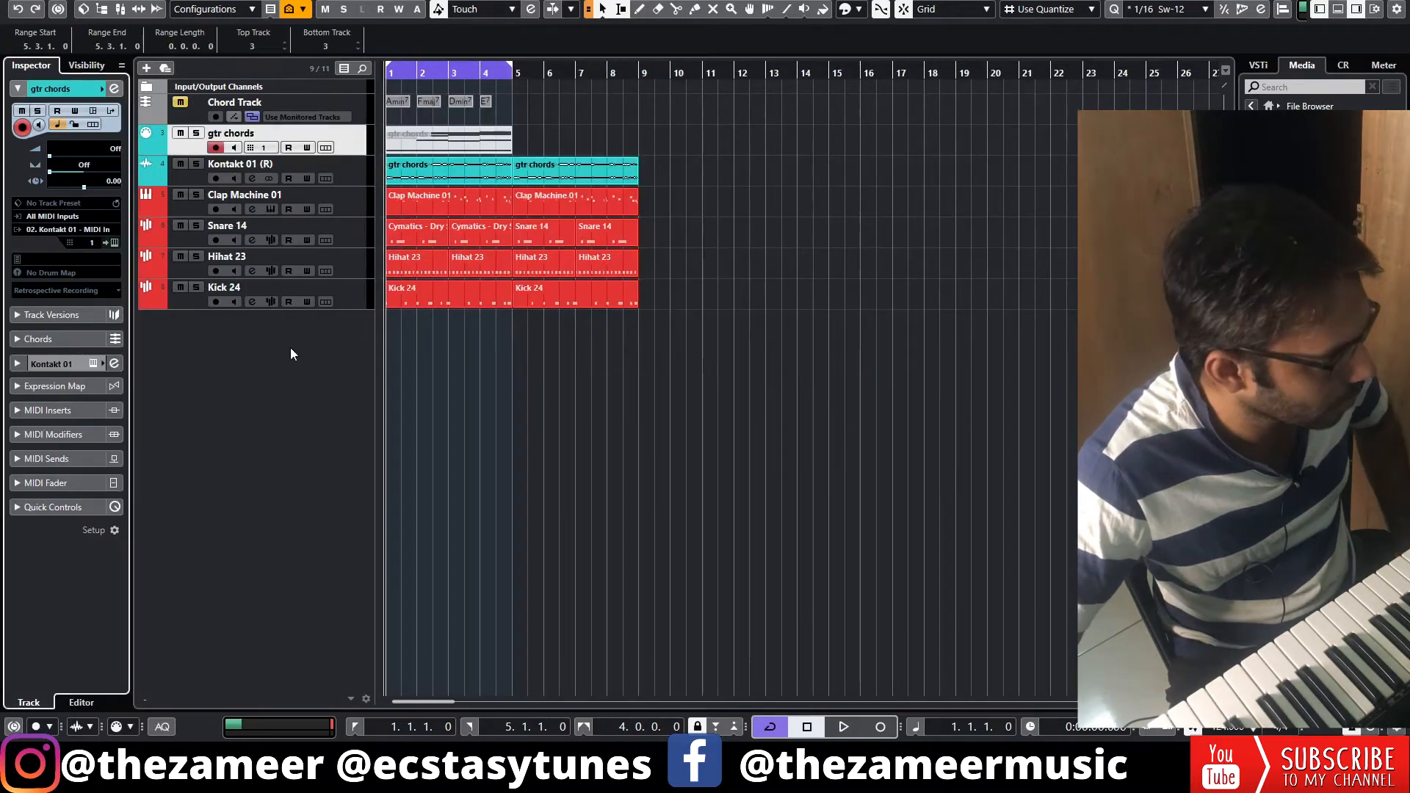
# - Add a MIDI track named Synth playing Kontakt 01 on channel 2 and record a melody from bar 1
pyautogui.click(246, 332)
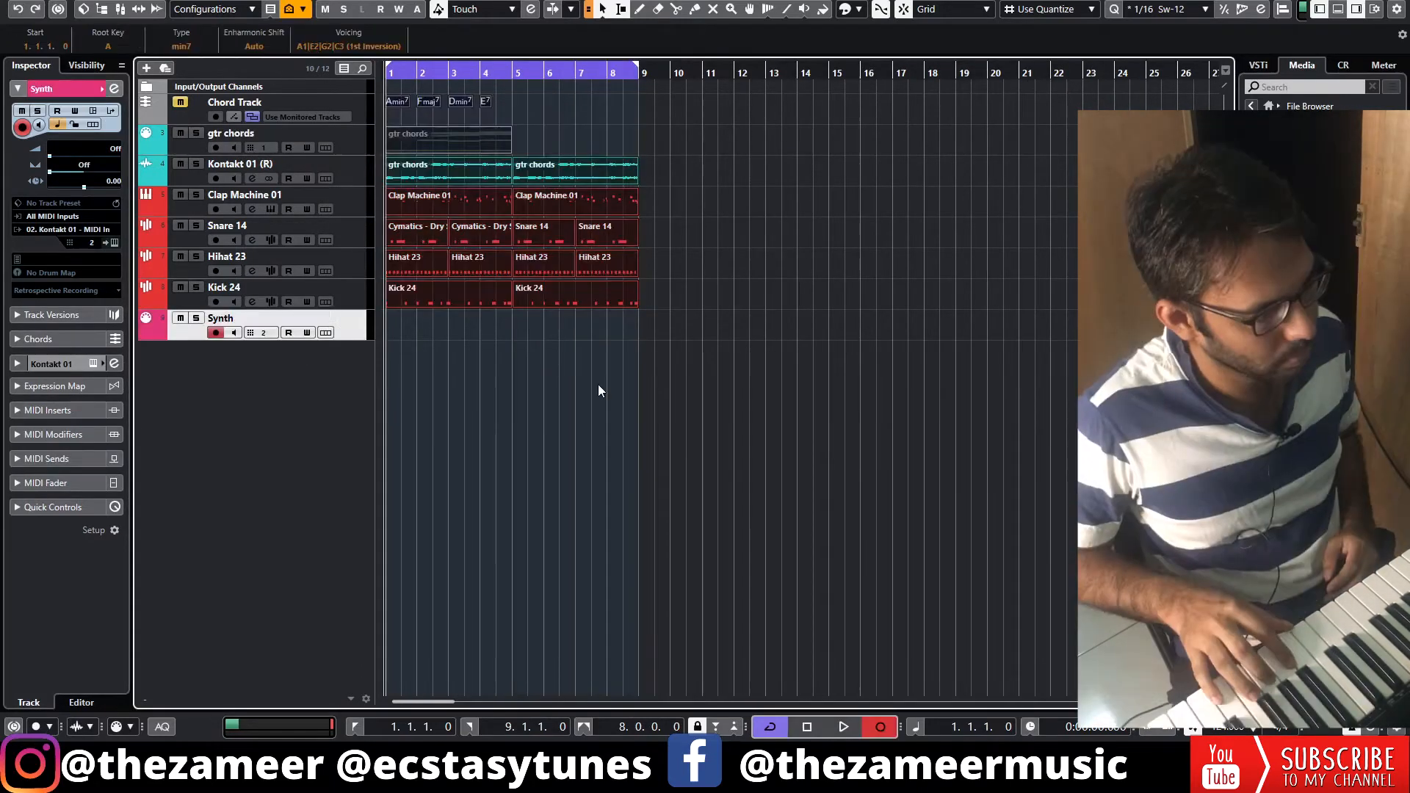
pyautogui.press('KP_Multiply')
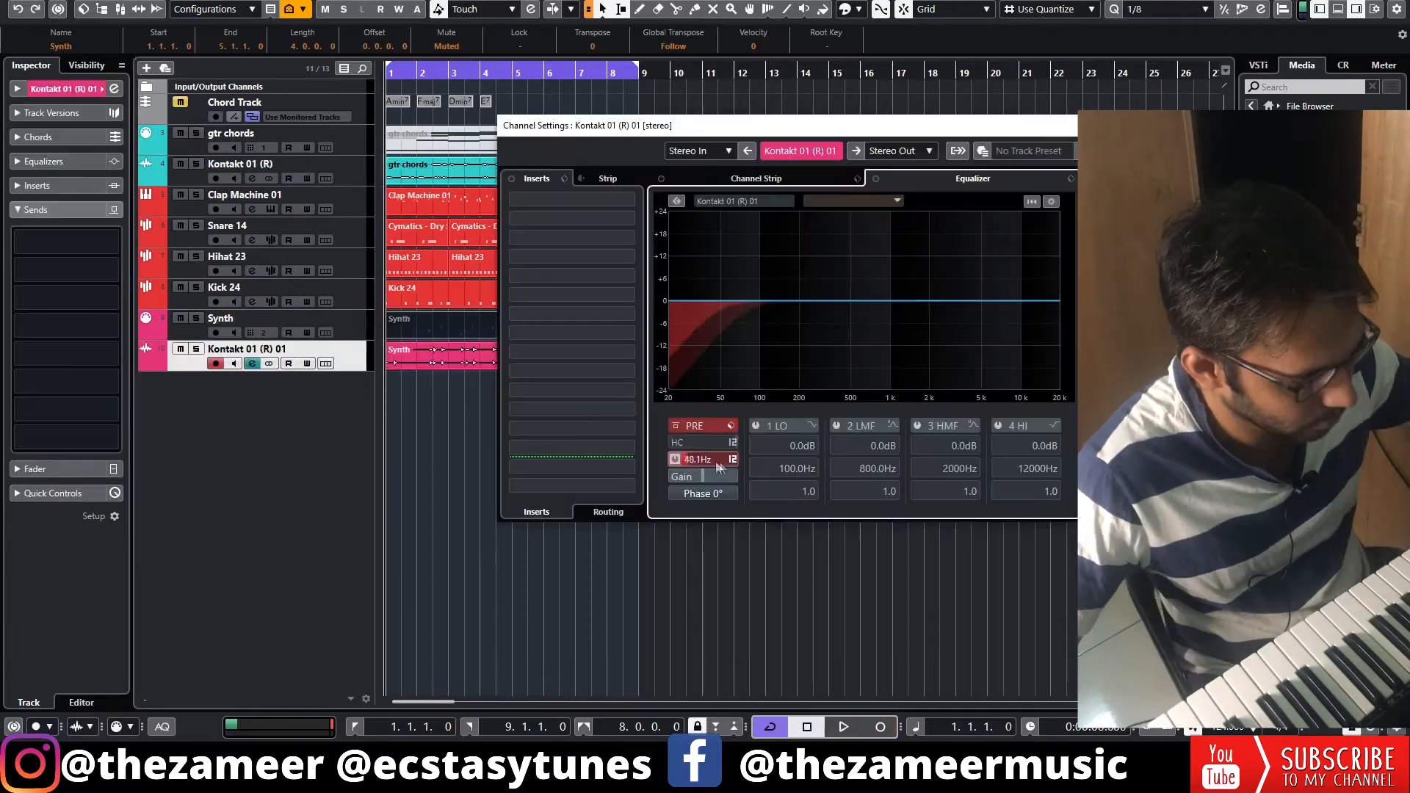
# - Raise the low-cut frequency on the rendered synth channel's EQ during playback and close its channel settings
pyautogui.scroll(3, 727, 461)
pyautogui.press('space')
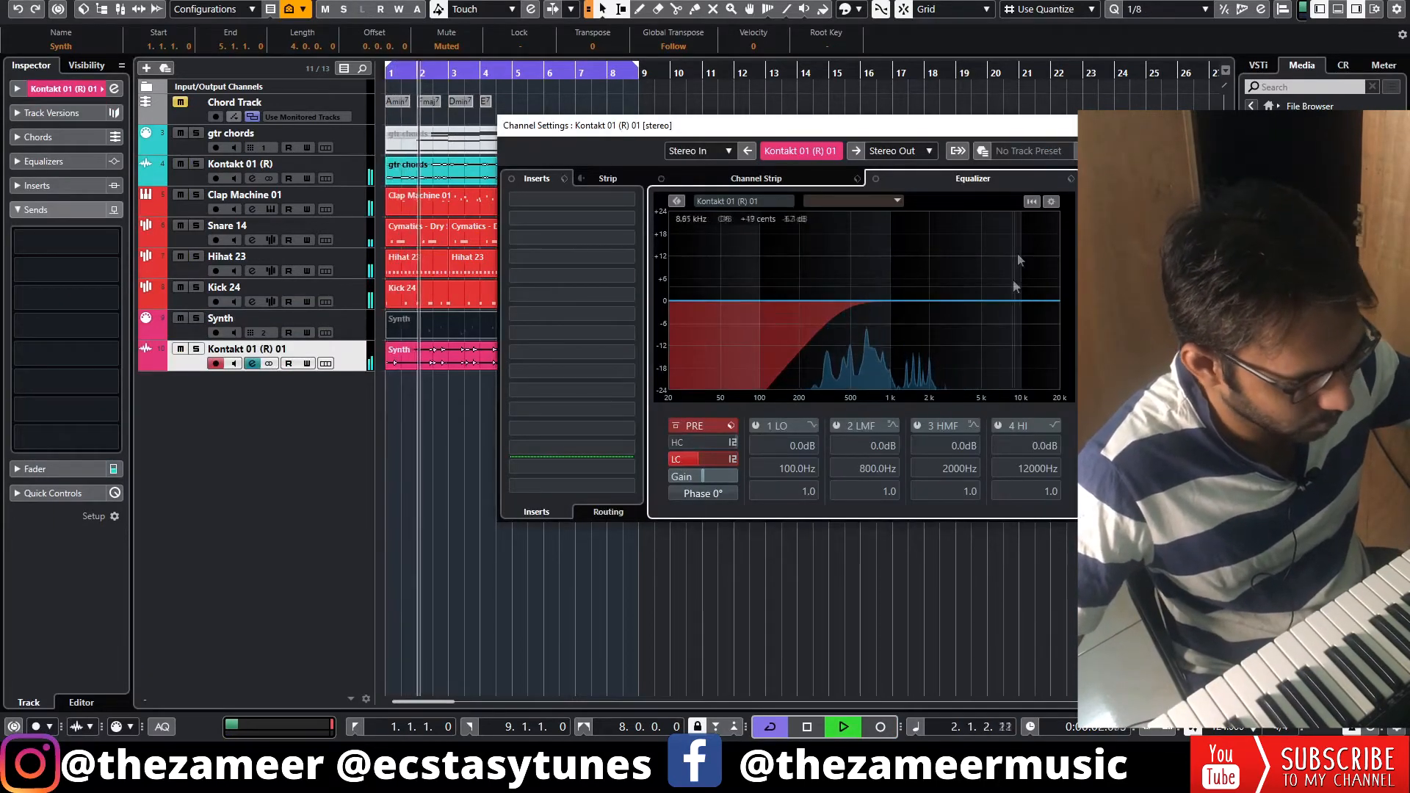
pyautogui.click(1208, 125)
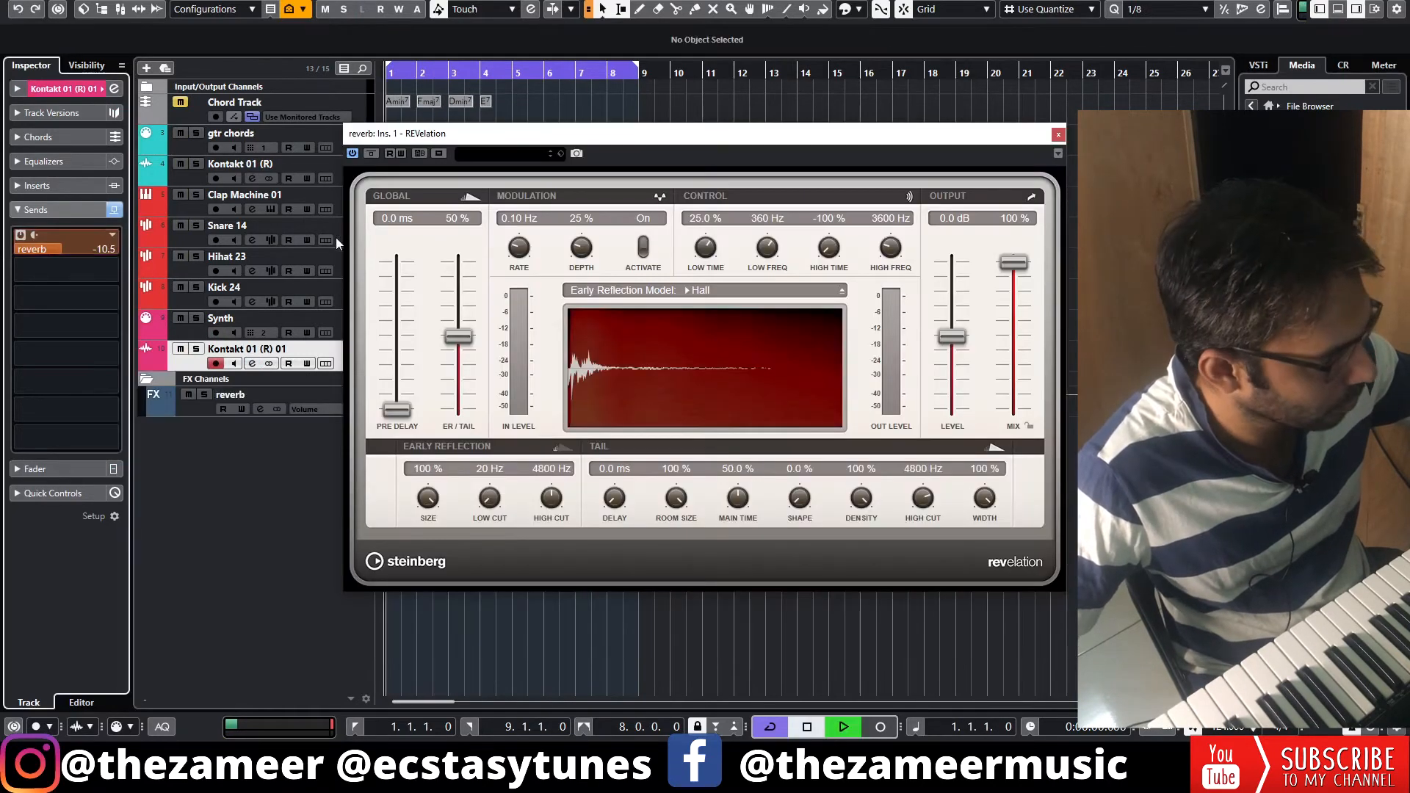
# - Play the synth through the REVelation reverb and apply a low cut to the reverb FX channel's EQ
pyautogui.press('space')
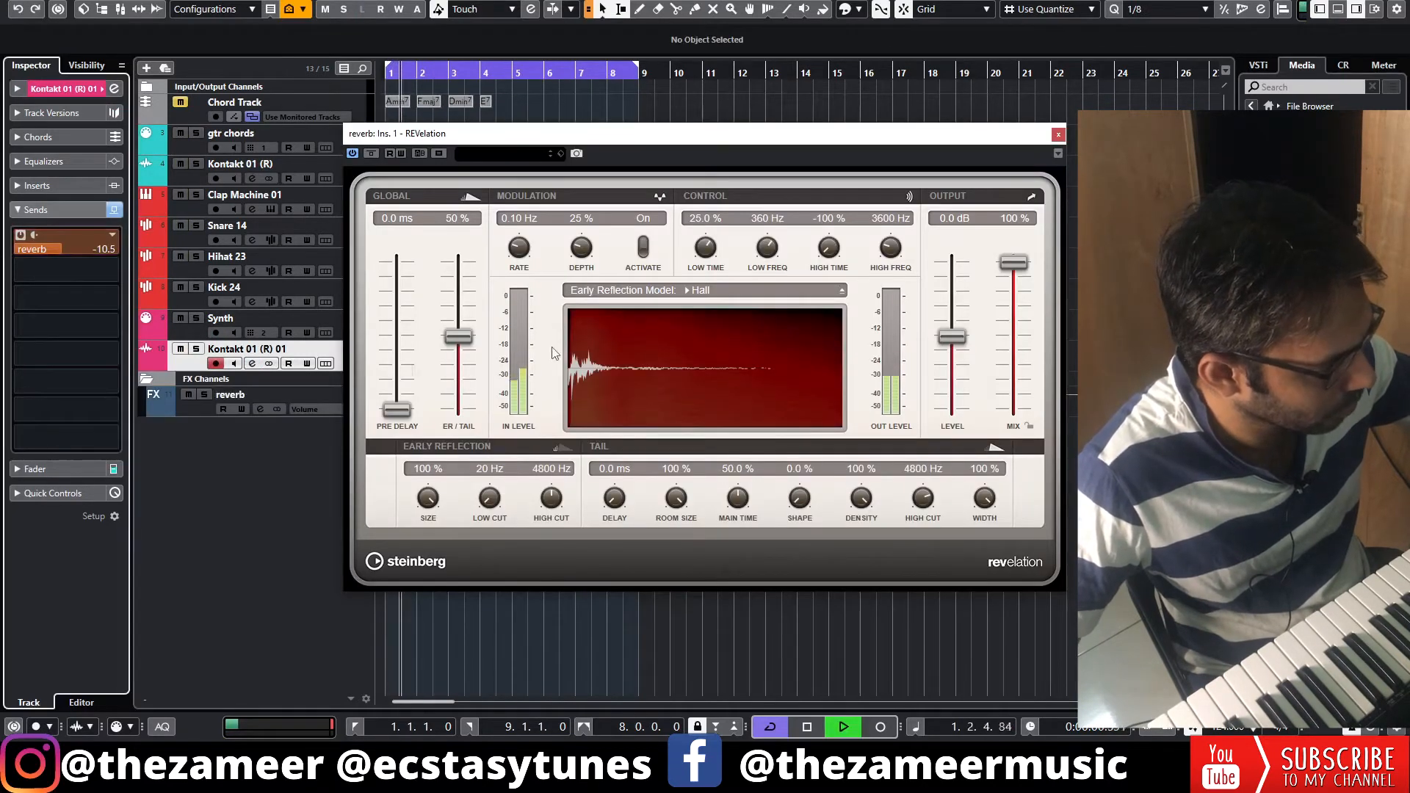
pyautogui.click(261, 409)
pyautogui.moveTo(683, 468); pyautogui.dragTo(743, 459)
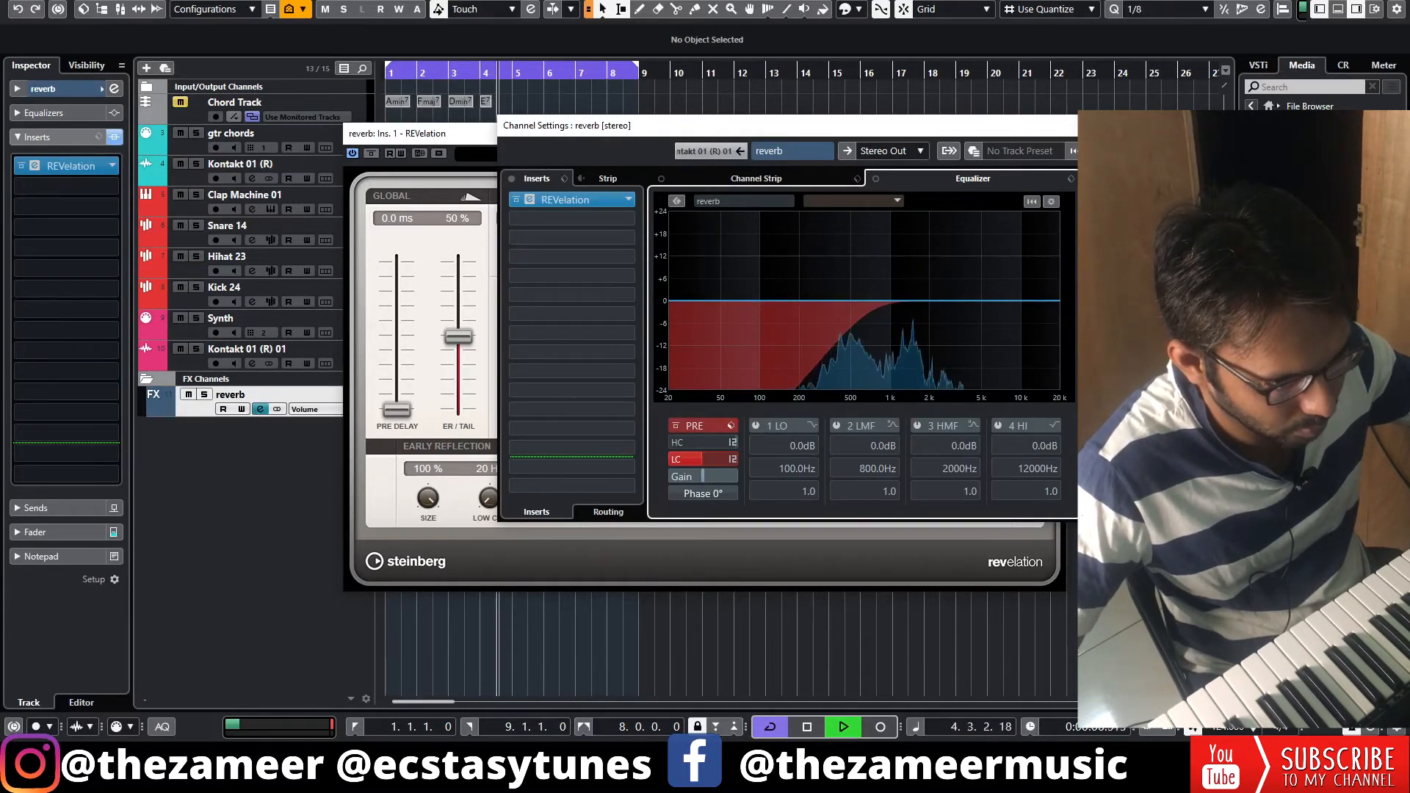
pyautogui.click(1344, 125)
pyautogui.click(1058, 135)
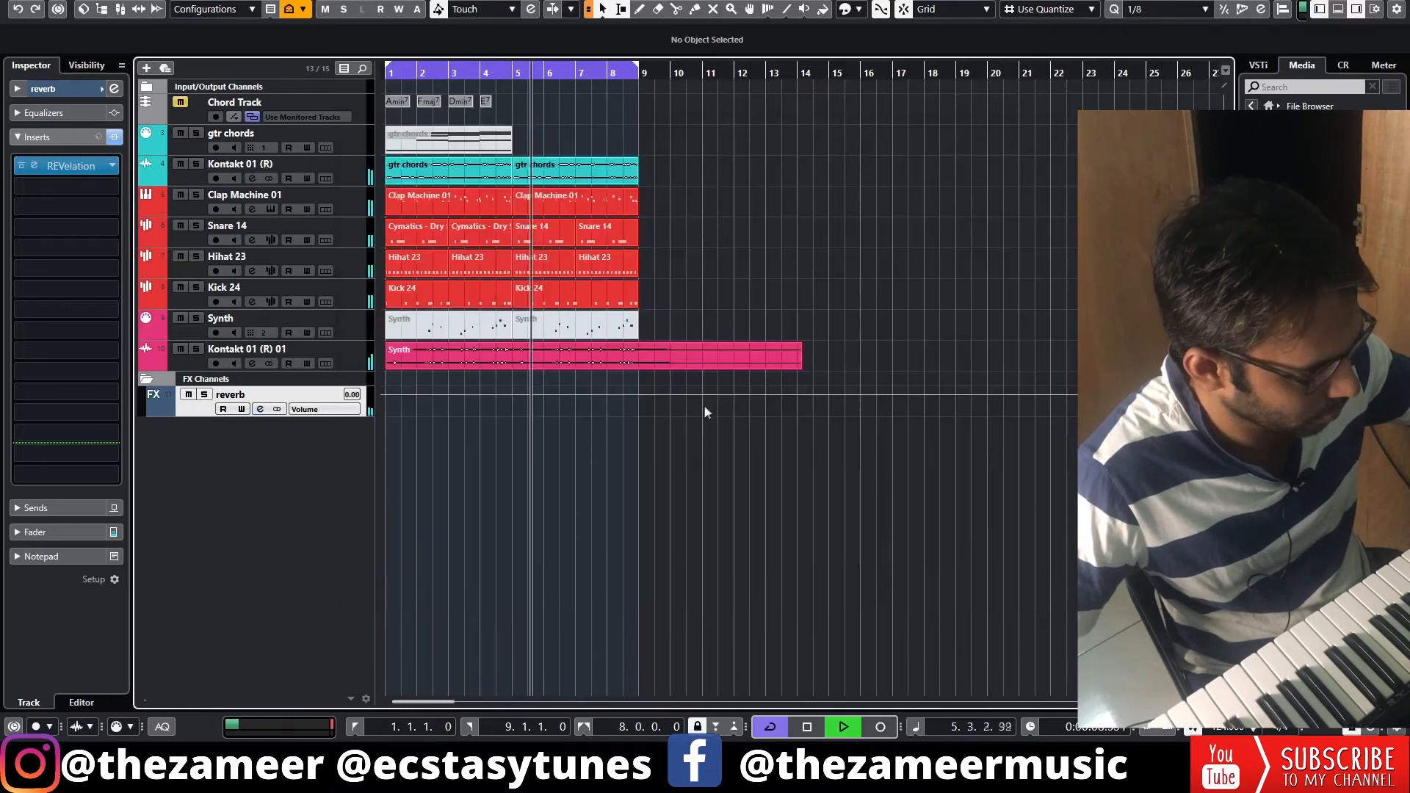
pyautogui.press('space')
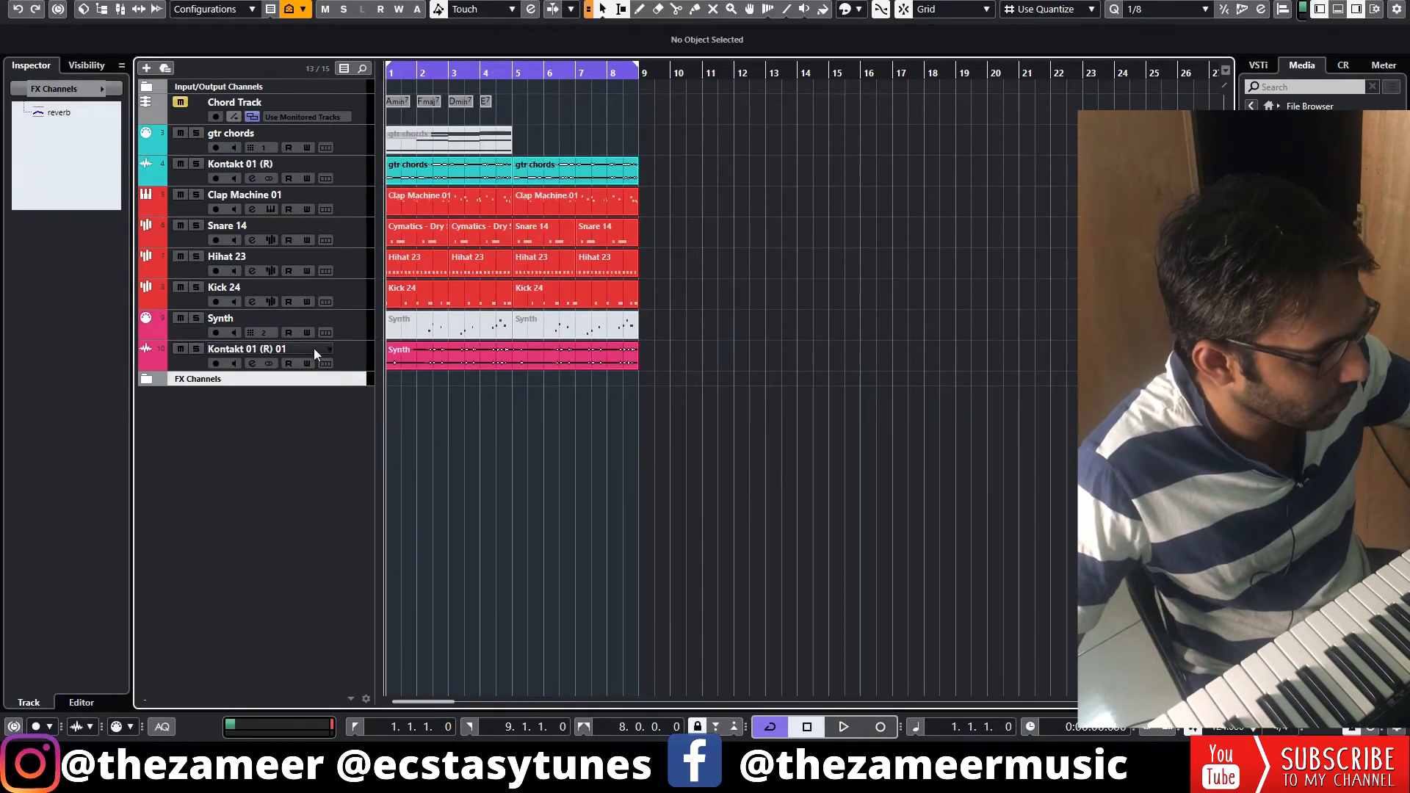
# - Delete both muted MIDI parts on the Synth track in bars 1–8
pyautogui.click(358, 329)
pyautogui.moveTo(543, 327); pyautogui.dragTo(407, 332)
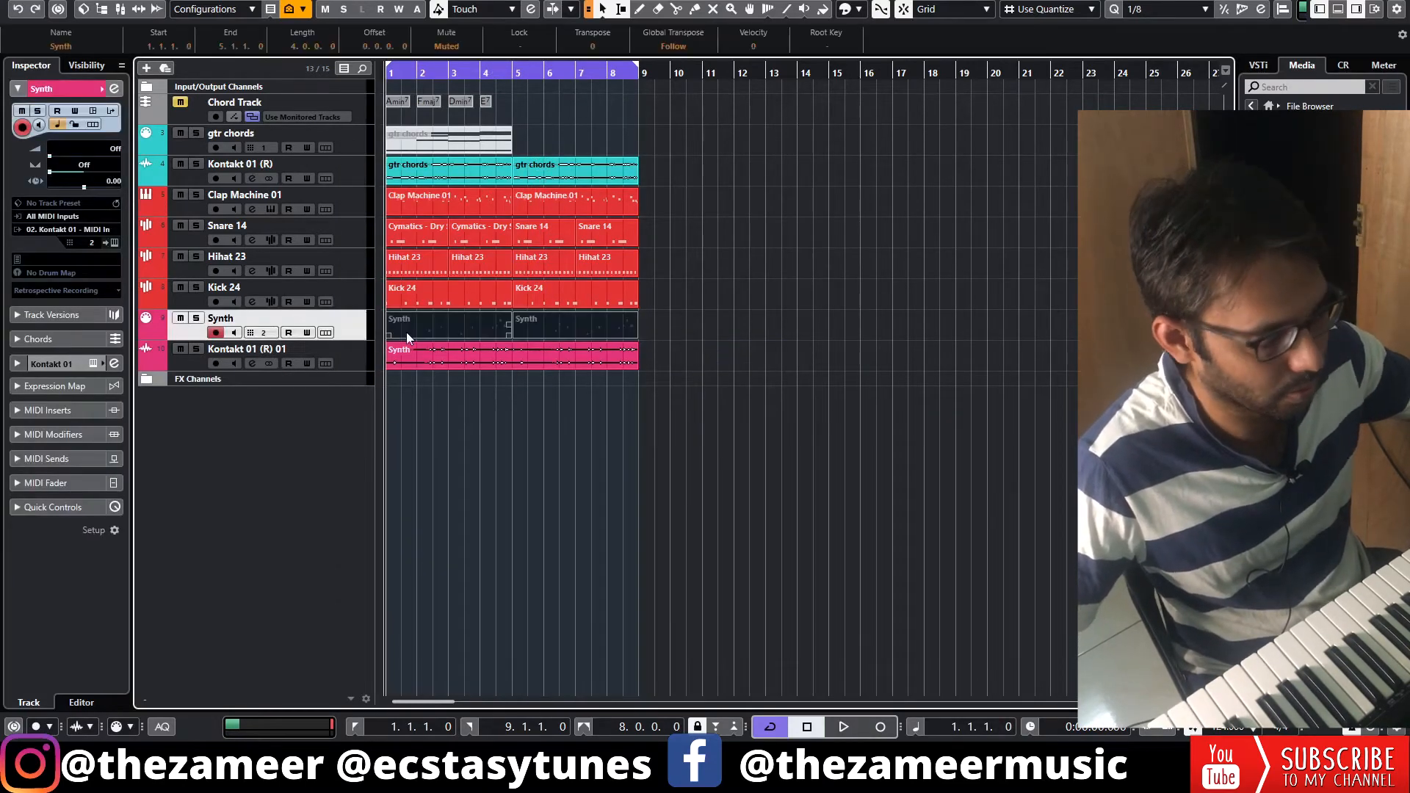
pyautogui.press('Delete')
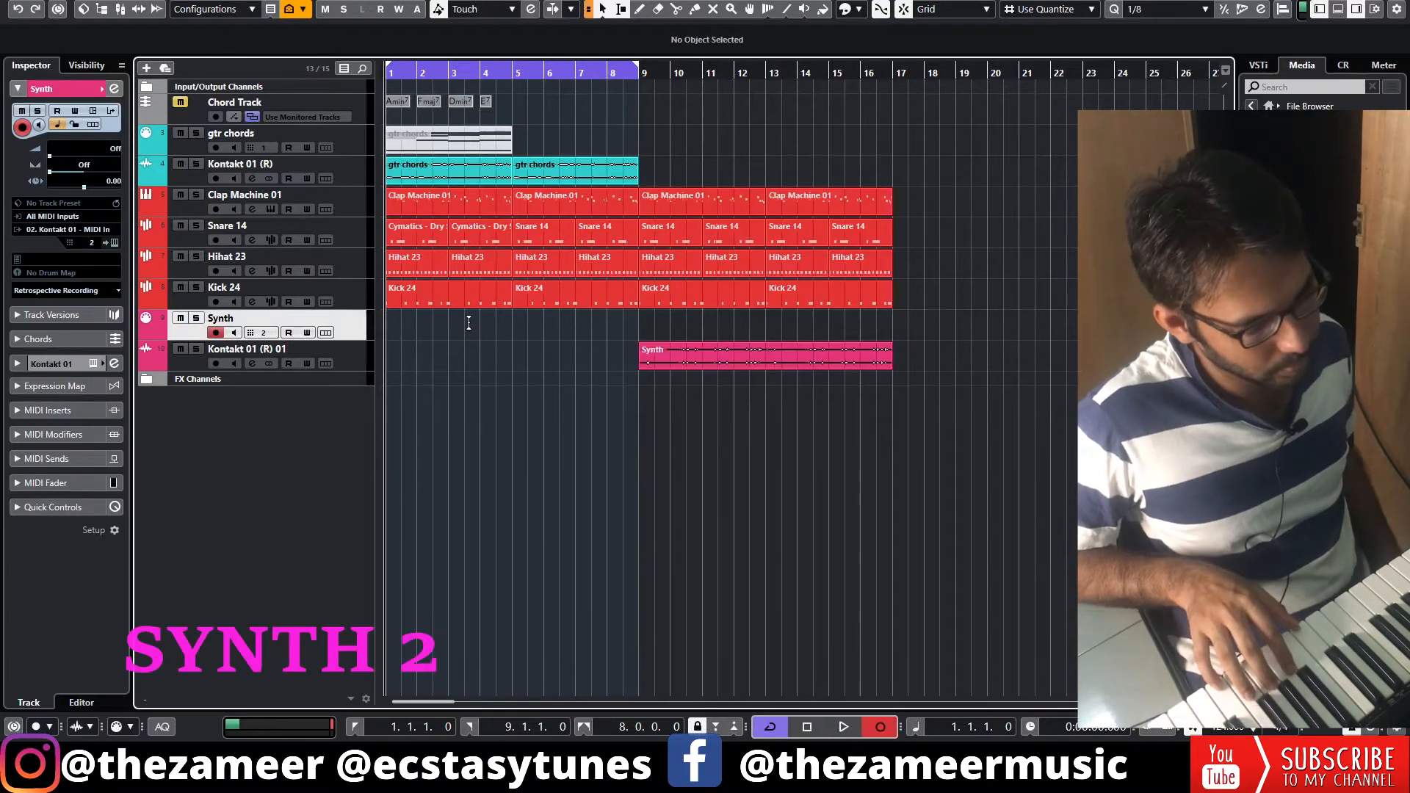
# - Record a second synth part of block chords over bars 1–8 on the Synth track
pyautogui.press('KP_Multiply')
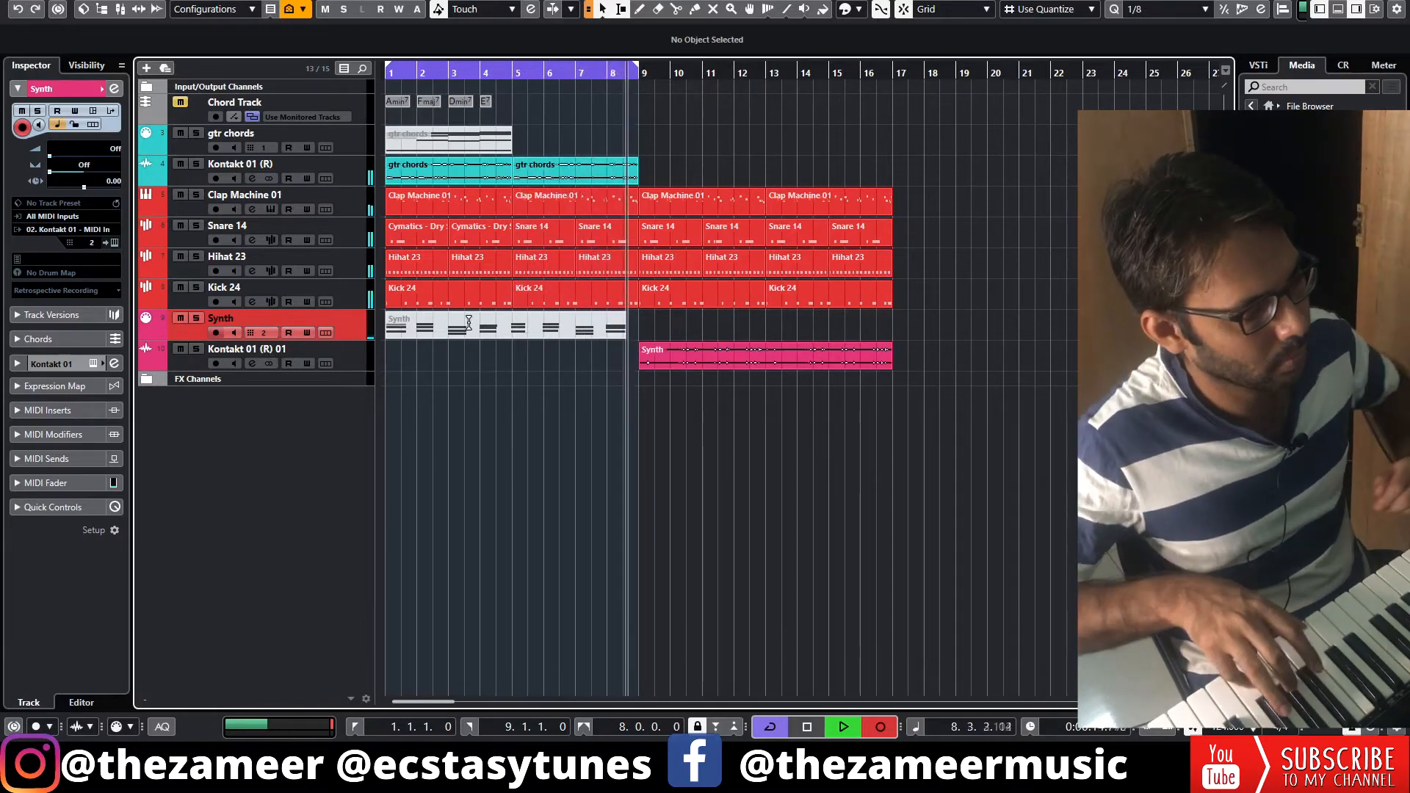
pyautogui.press('space')
pyautogui.click(501, 368)
pyautogui.click(501, 338)
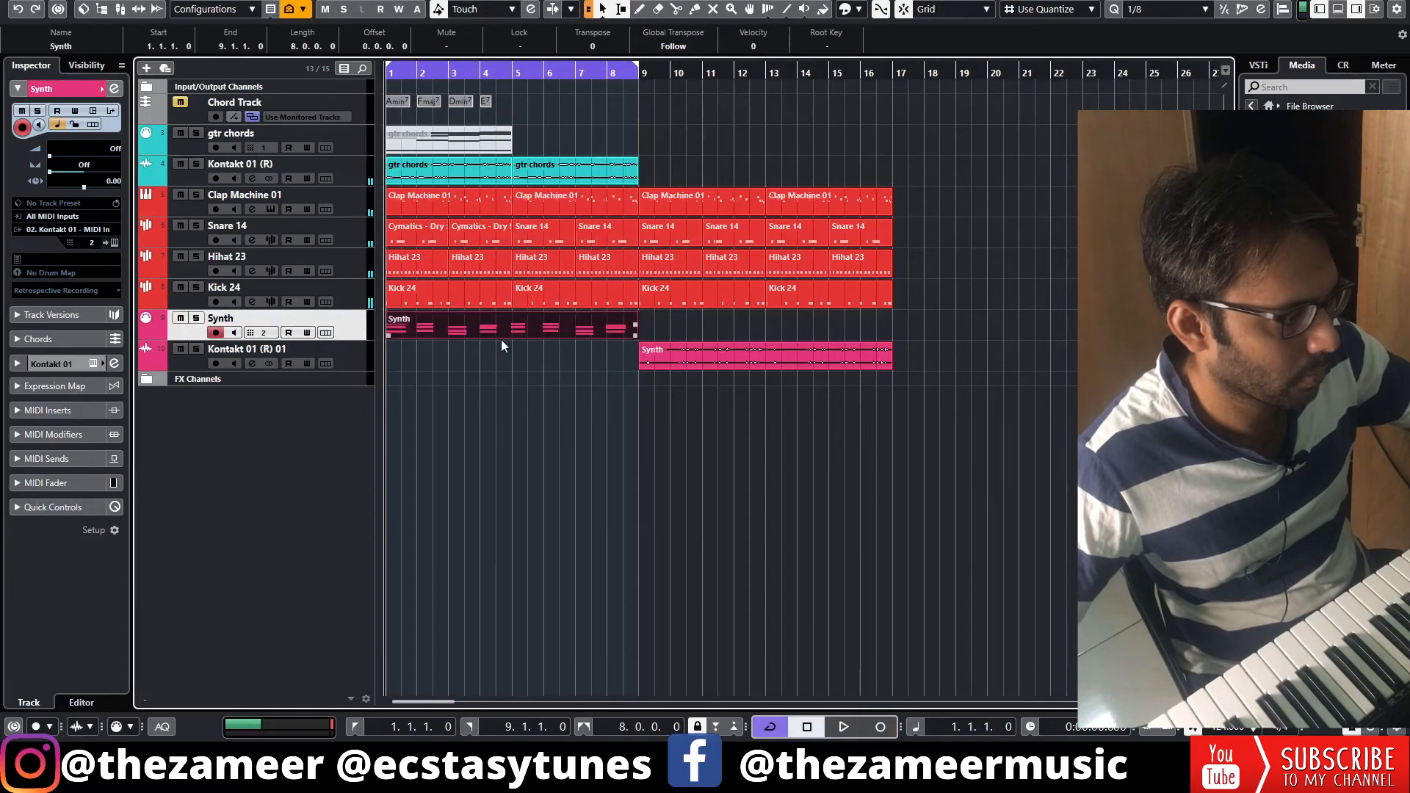
# - Open the recorded Synth chord part and give all its notes a fixed length of 1/2
pyautogui.doubleClick(501, 336)
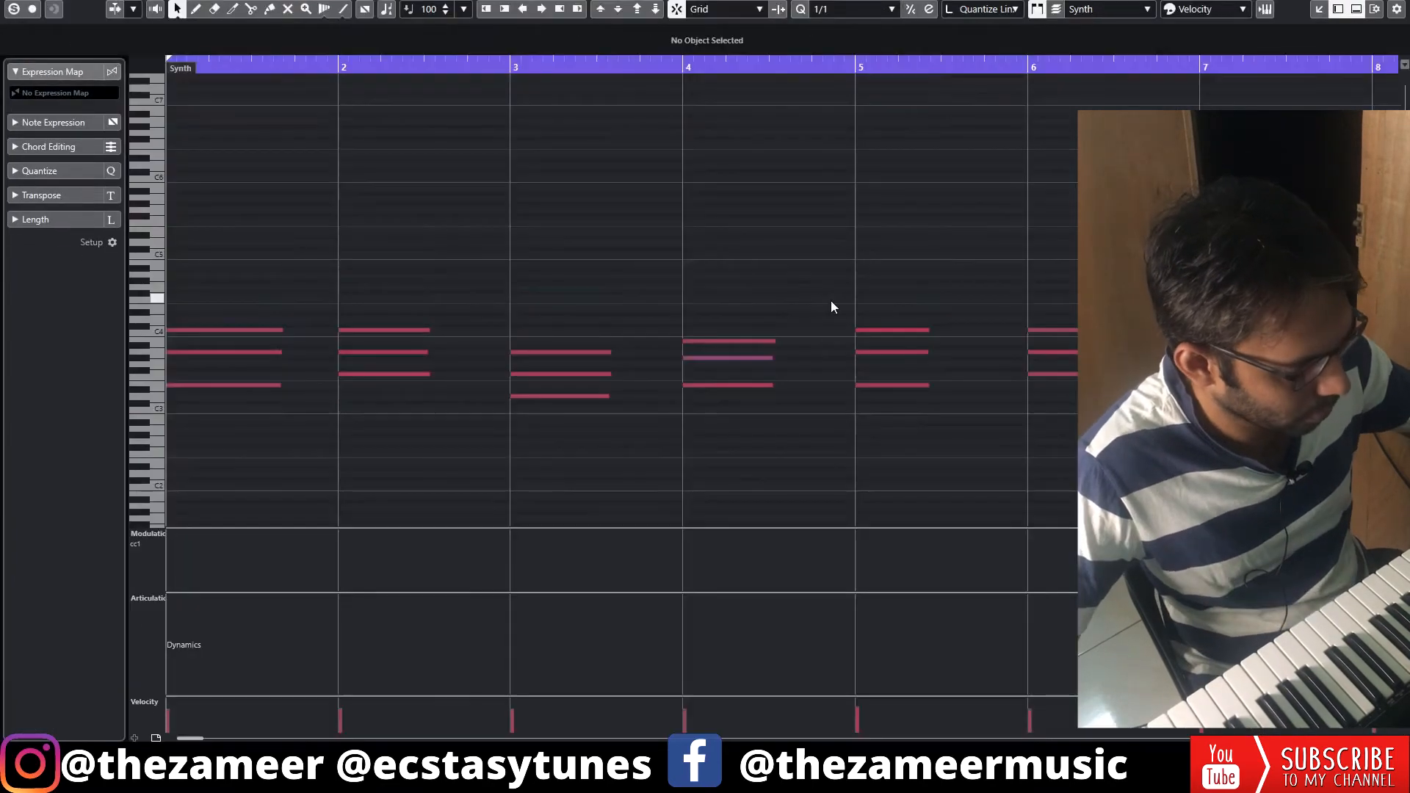
pyautogui.hotkey('ctrl', 'a')
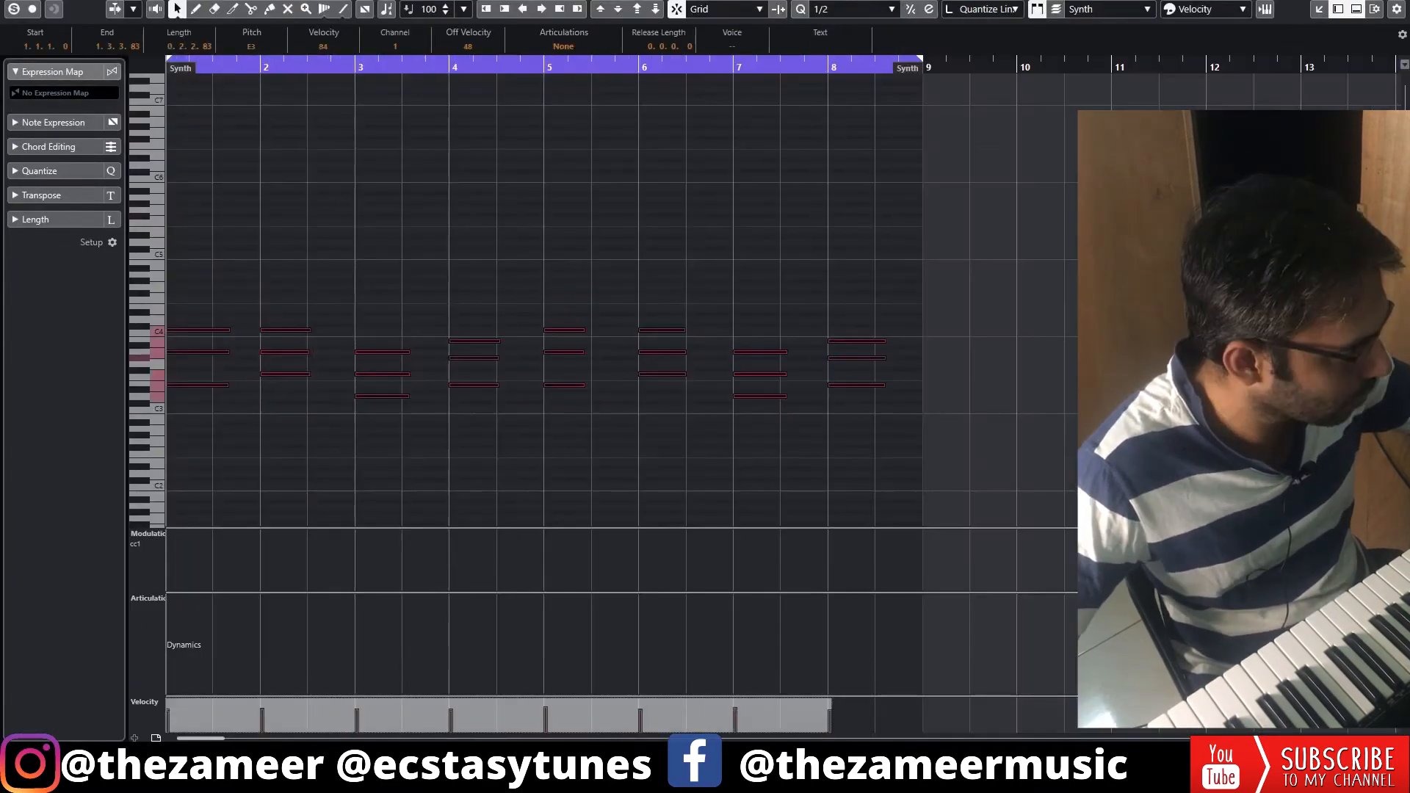
pyautogui.click(165, 1)
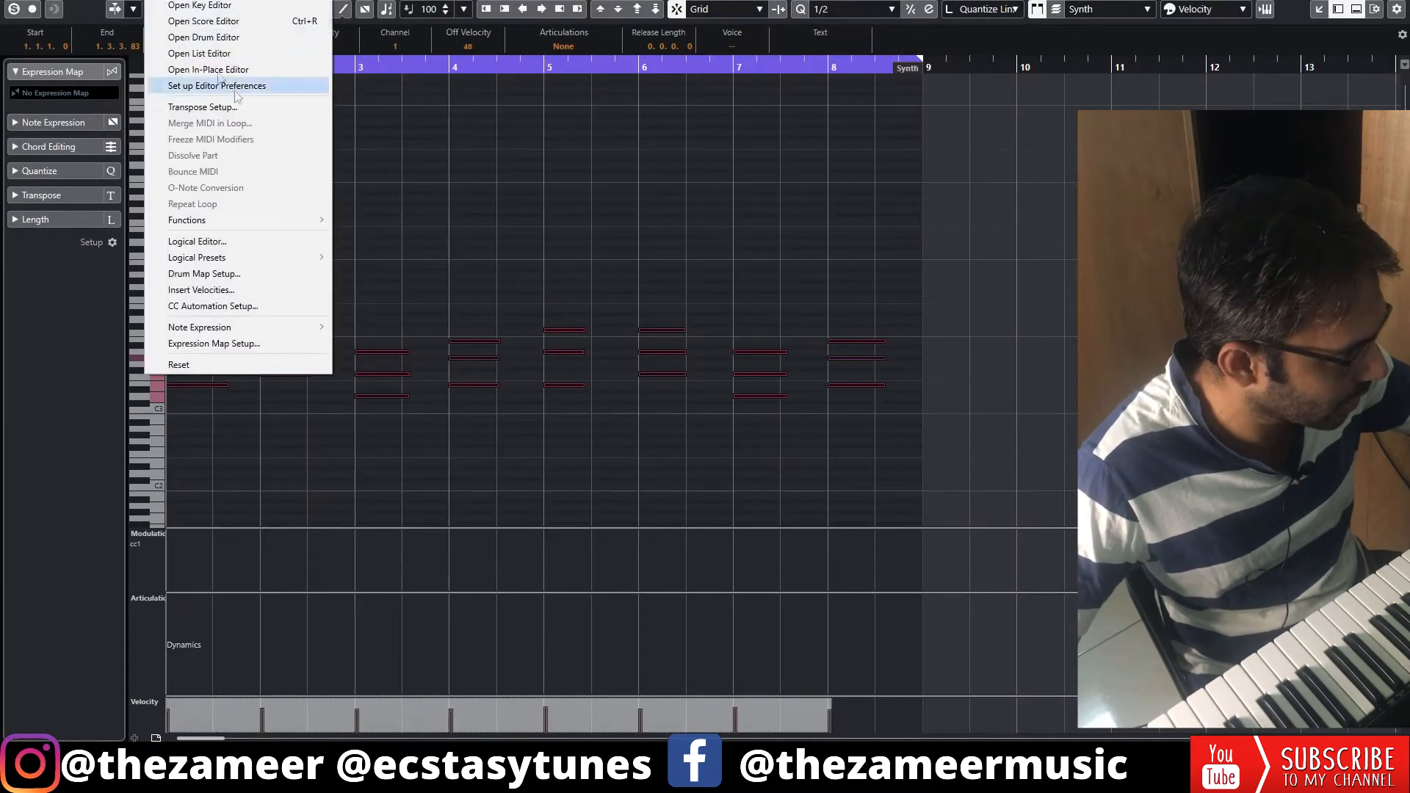
pyautogui.moveTo(249, 223)
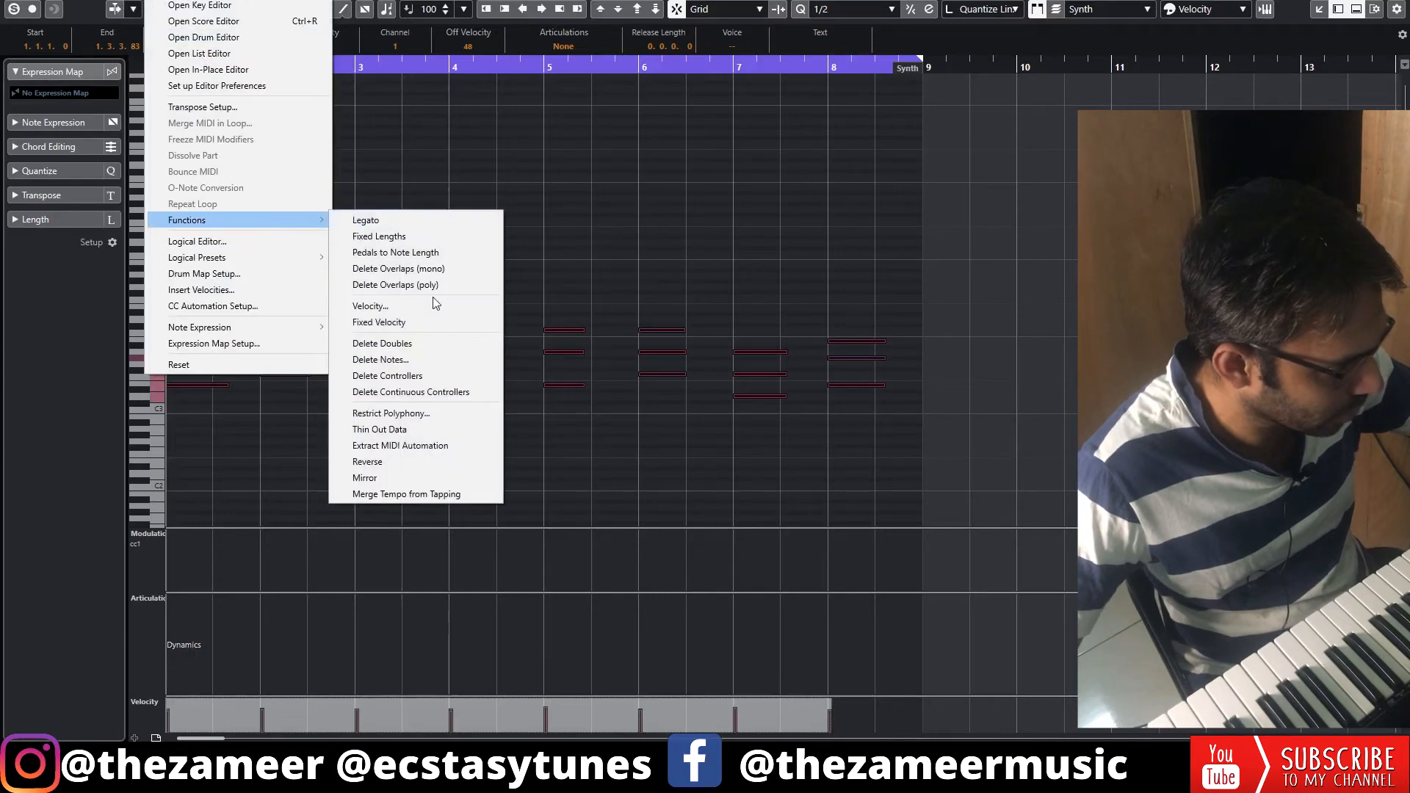
pyautogui.click(395, 236)
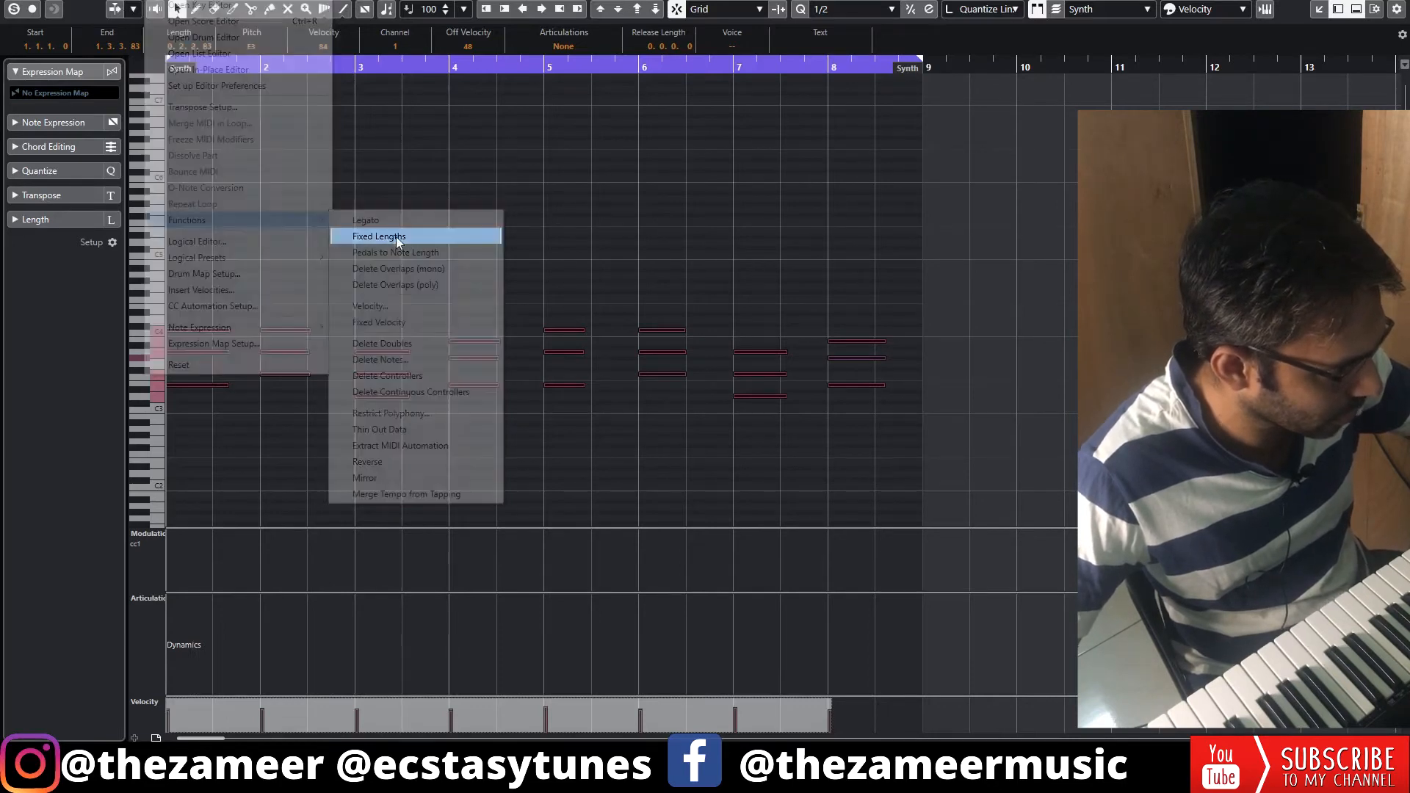
pyautogui.click(933, 230)
# - Play back the Synth chords with the beat and close the note editor
pyautogui.press('space')
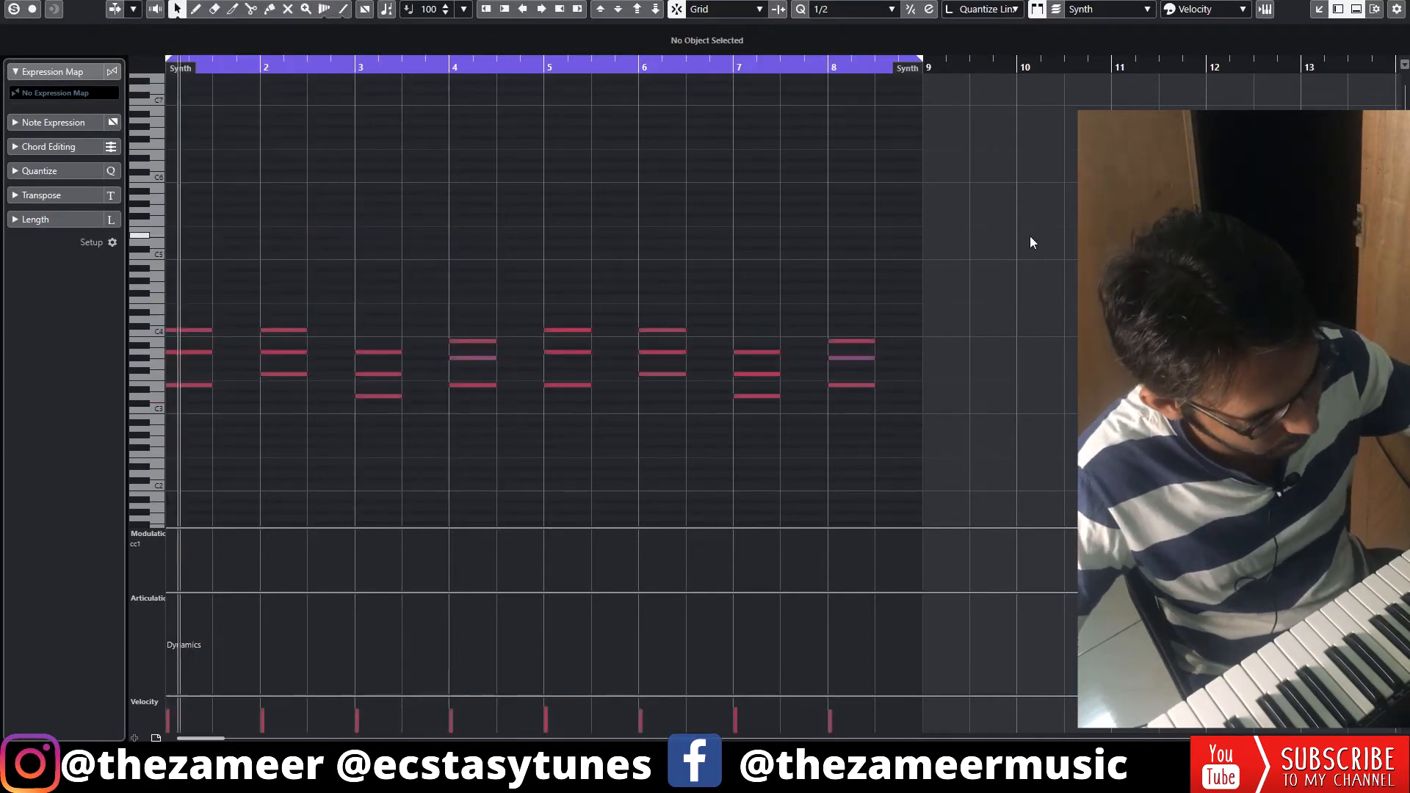
pyautogui.press('Return')
pyautogui.click(928, 285)
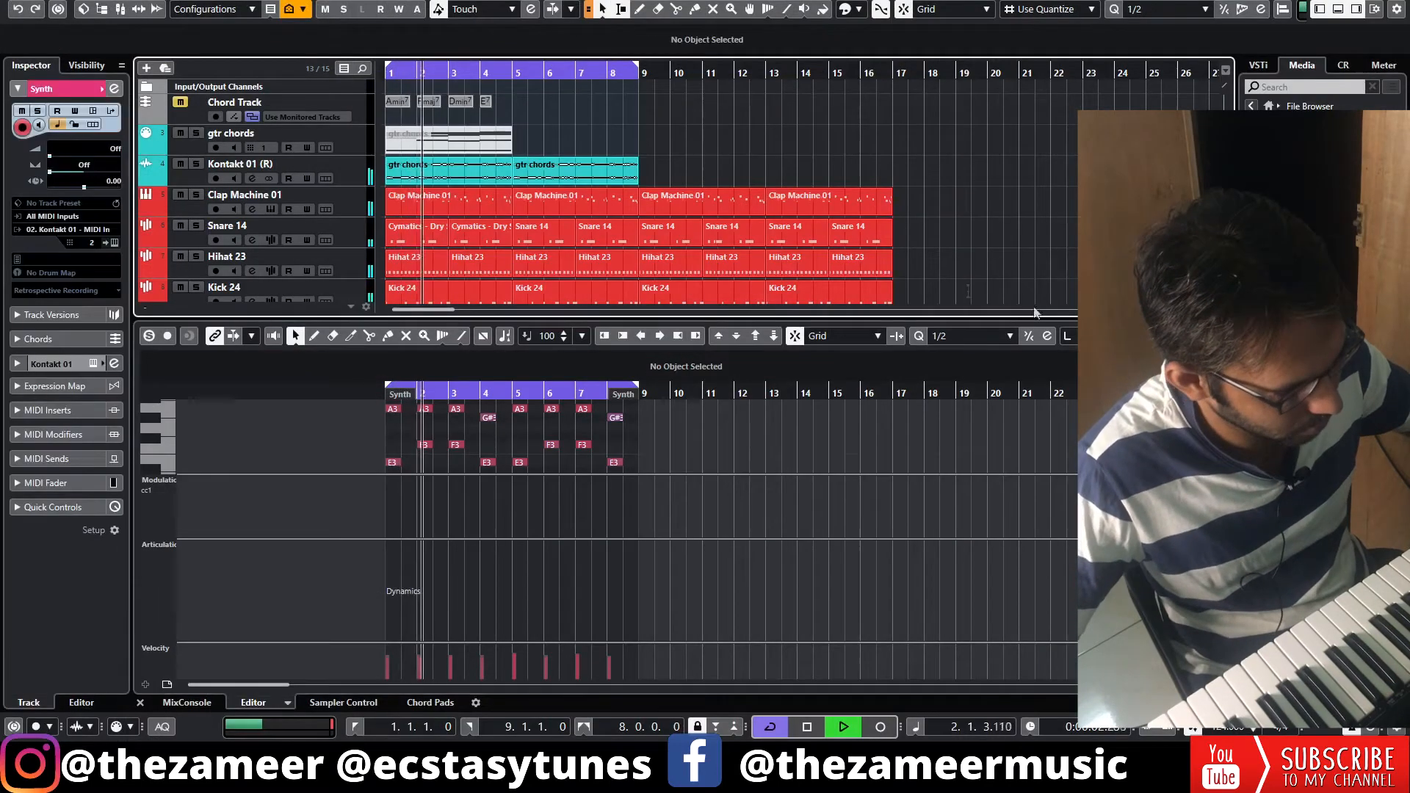
pyautogui.click(1337, 10)
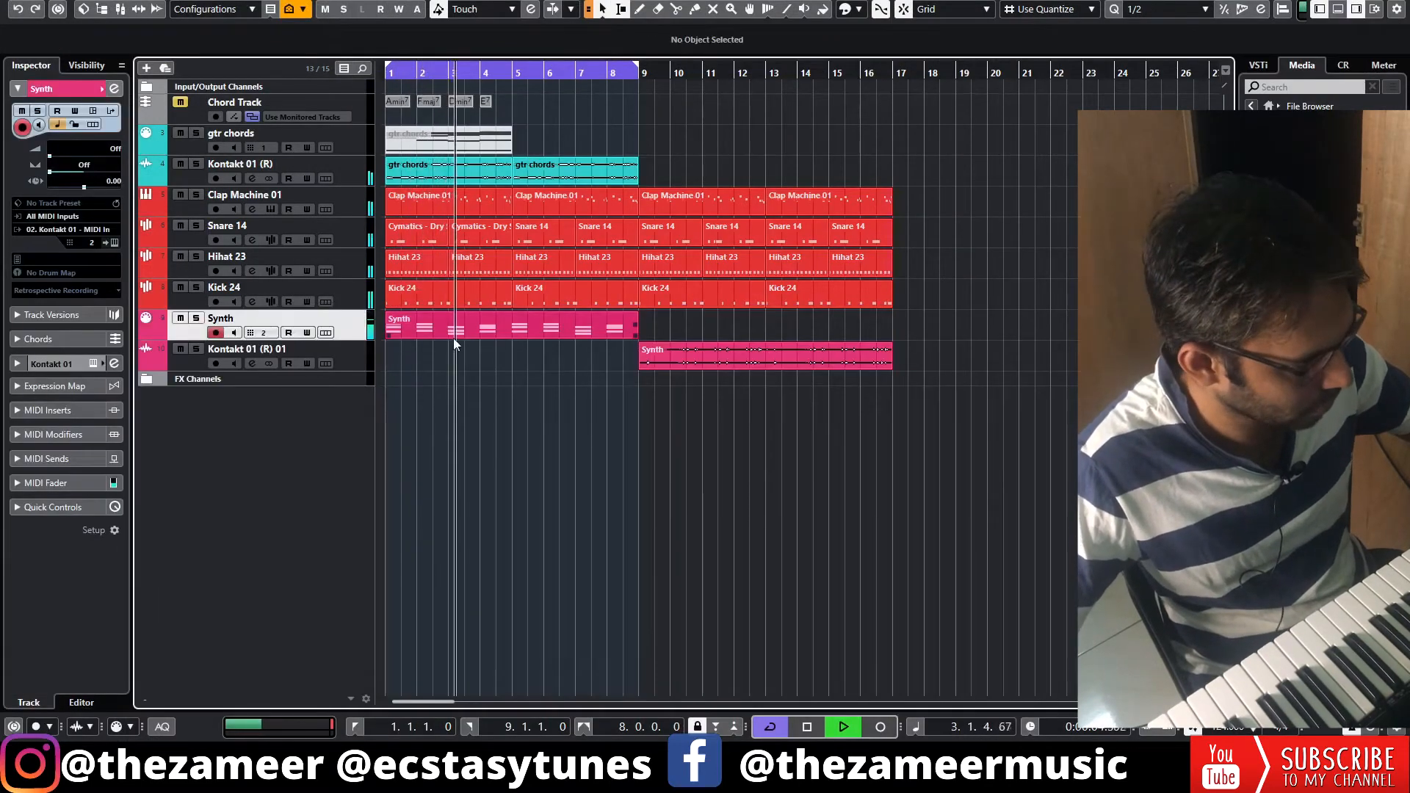
pyautogui.press('space')
# - Render the eight-bar Synth chord part to a new audio track
pyautogui.click(494, 339)
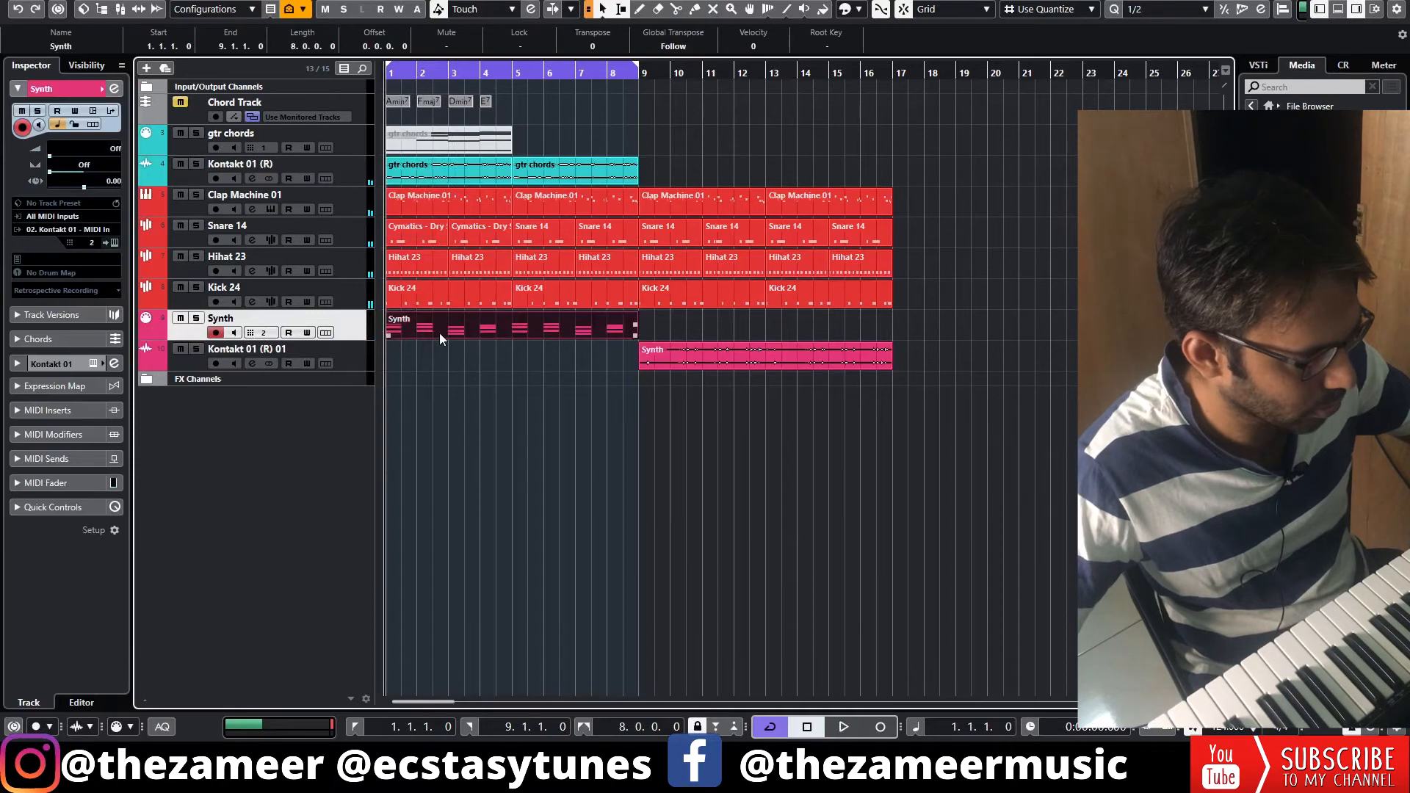
pyautogui.rightClick(439, 333)
pyautogui.moveTo(496, 451)
# - Audition the rendered chords through HalfTime at 1 Bar, 2x and 59% mix, and lower the audio event's volume to about -8.44 dB
pyautogui.press('space')
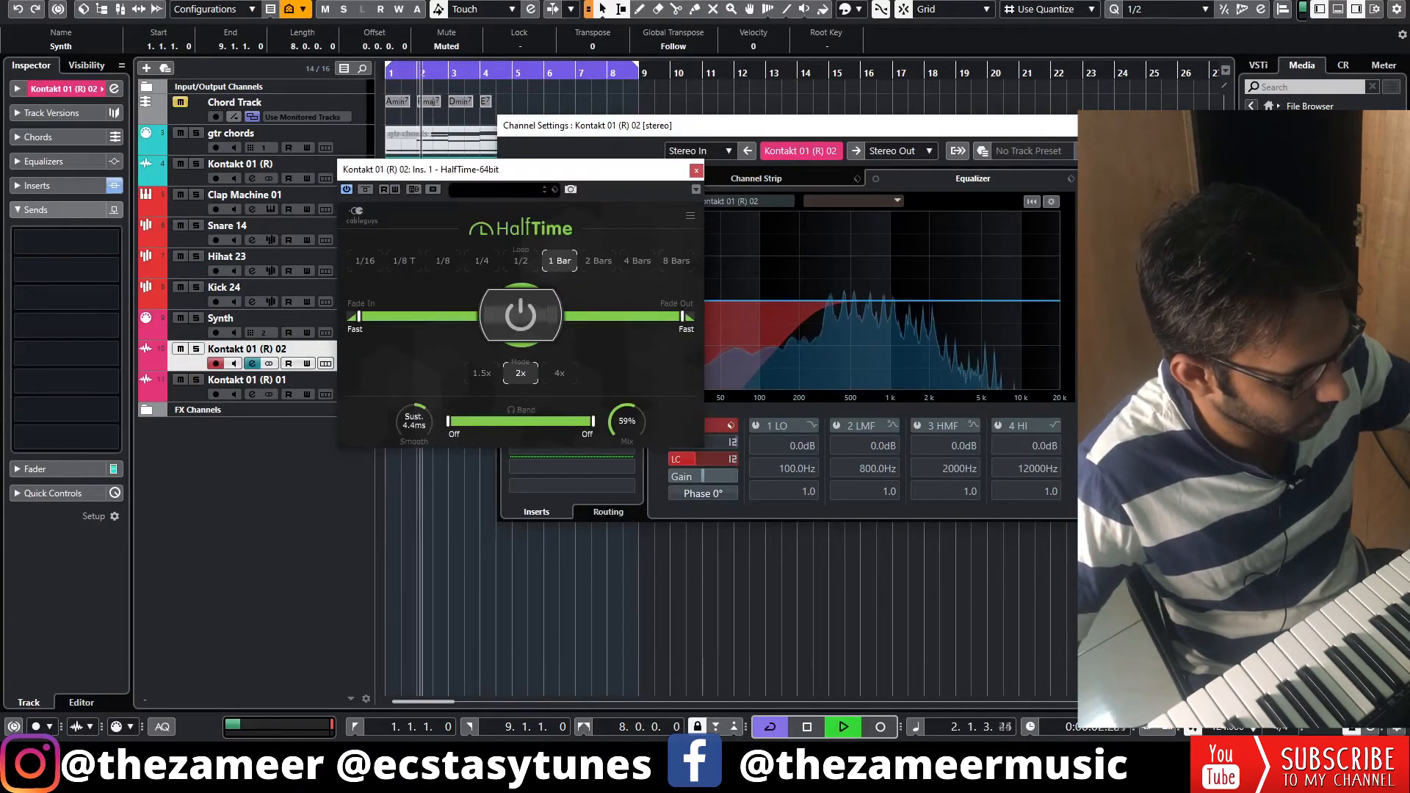
pyautogui.moveTo(595, 344); pyautogui.dragTo(594, 362)
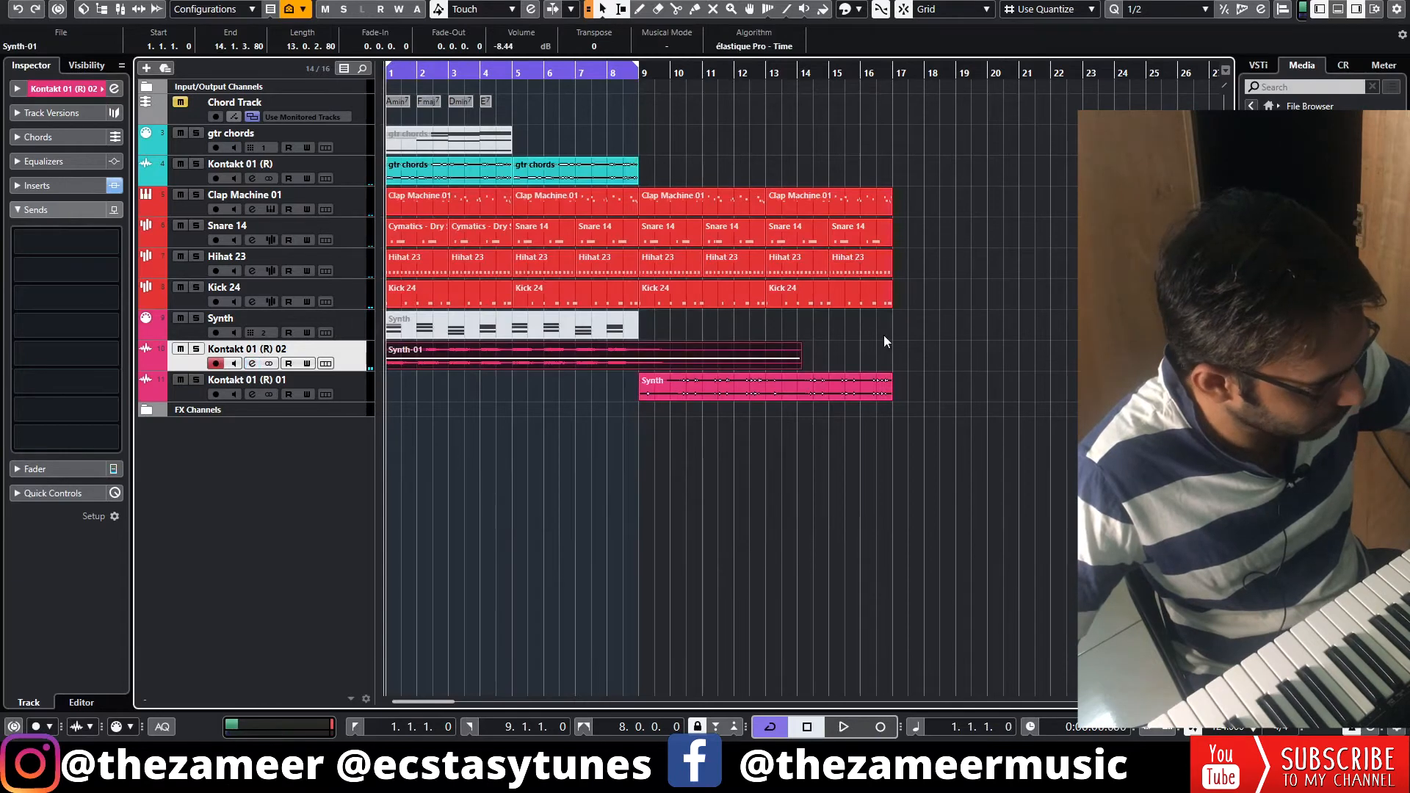
# - Trim the Synth-01 audio event to end at bar 9 and repeat it up to bar 17
pyautogui.press('space')
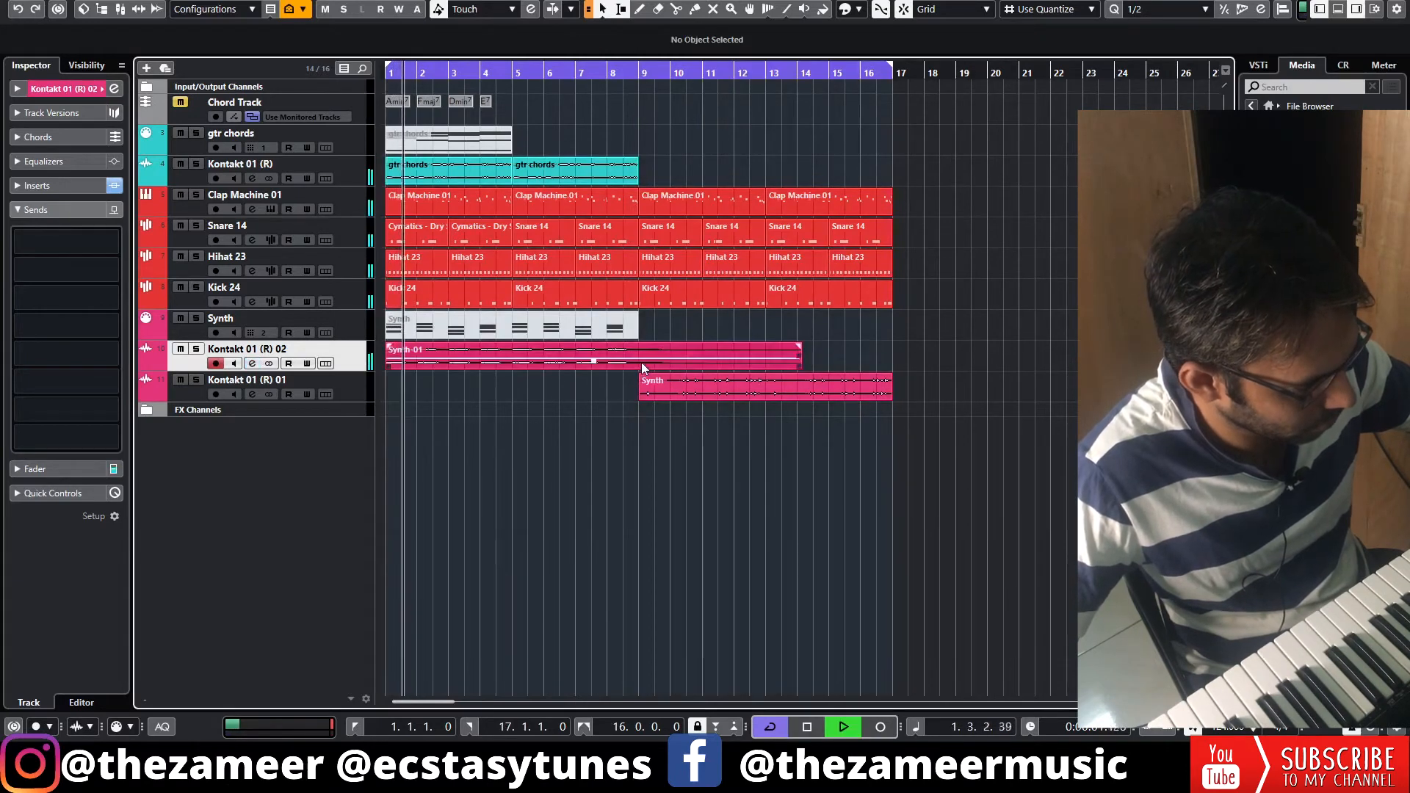
pyautogui.click(641, 362)
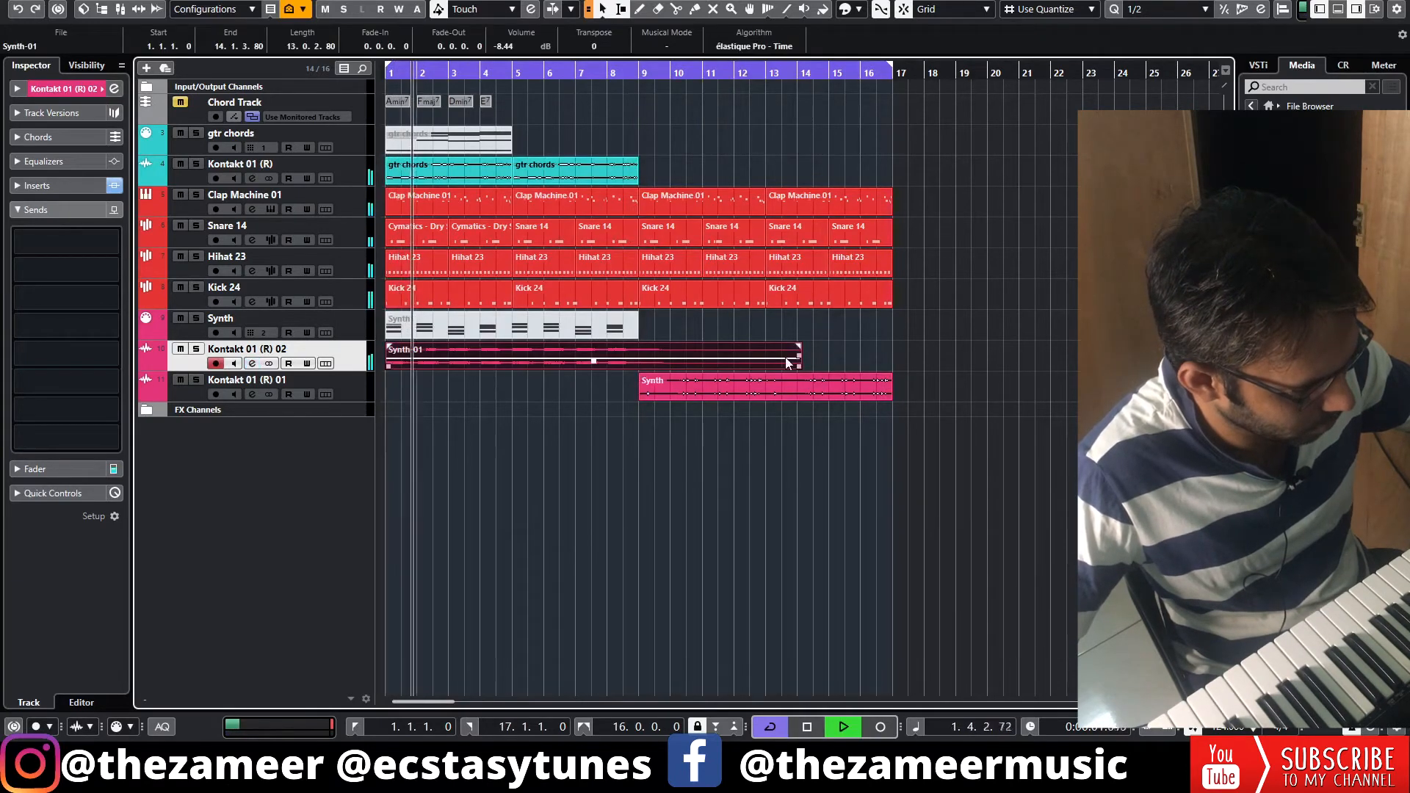
pyautogui.moveTo(788, 362); pyautogui.dragTo(692, 362)
pyautogui.click(1001, 346)
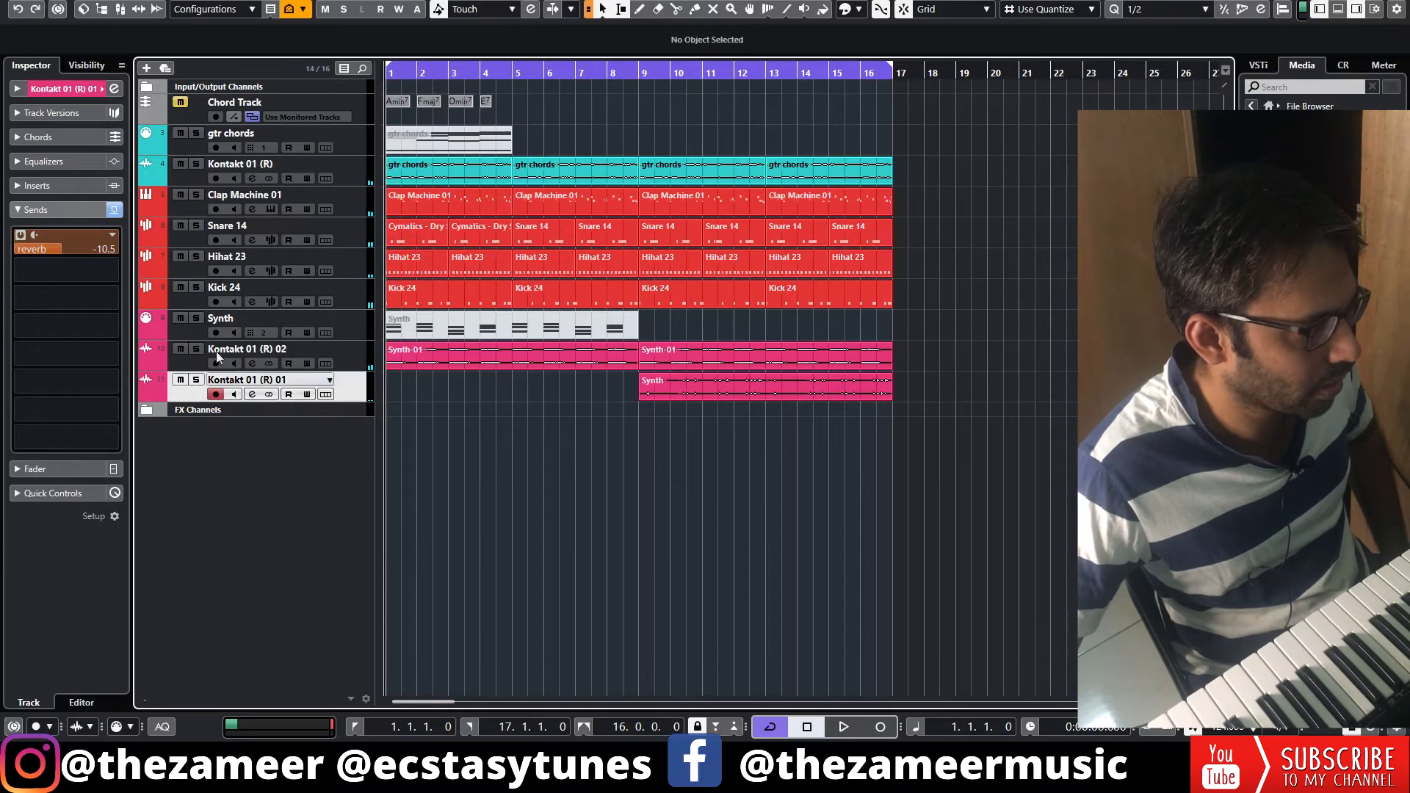
# - Add a SubLab instrument track named 808 and record a bass line over the beat
pyautogui.click(146, 68)
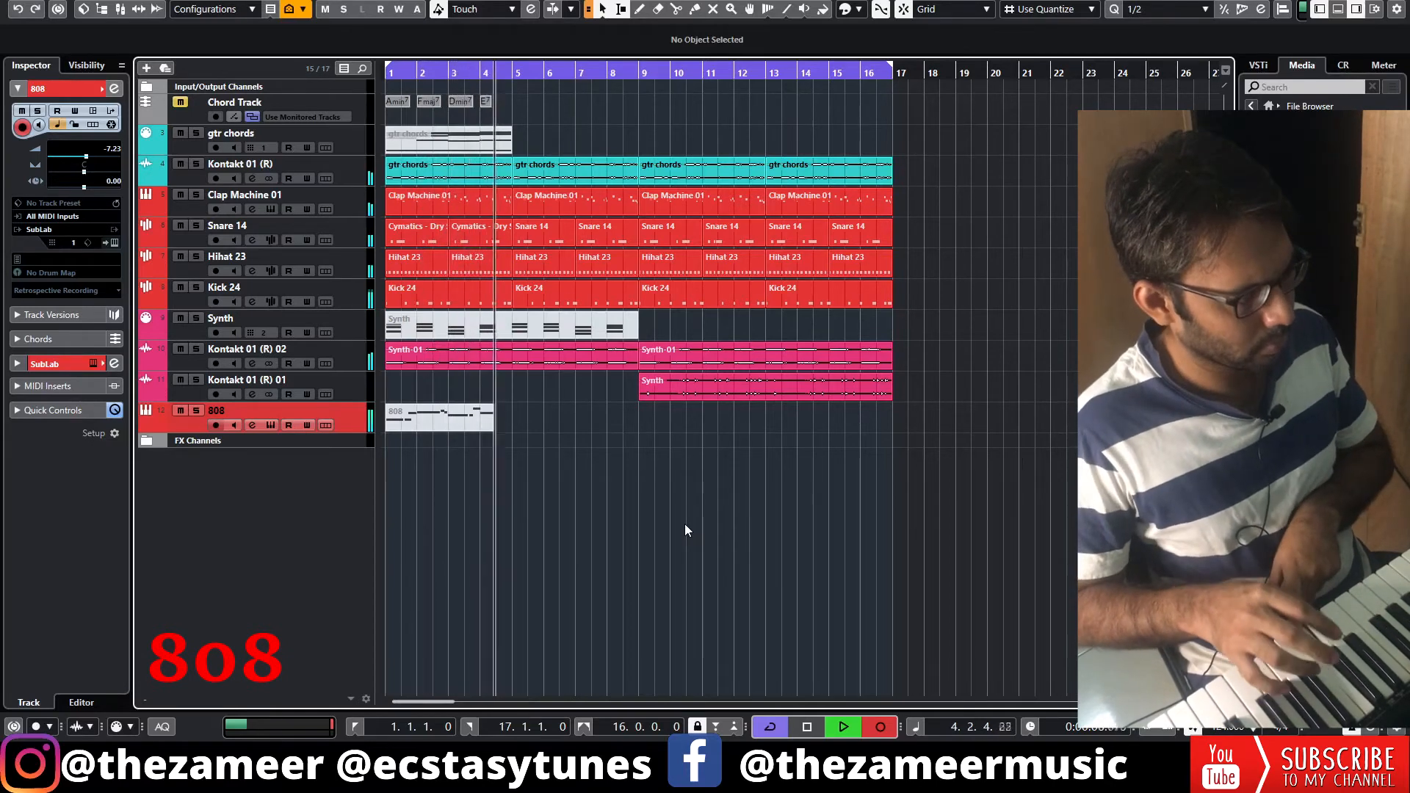
pyautogui.press('space')
pyautogui.press('space')
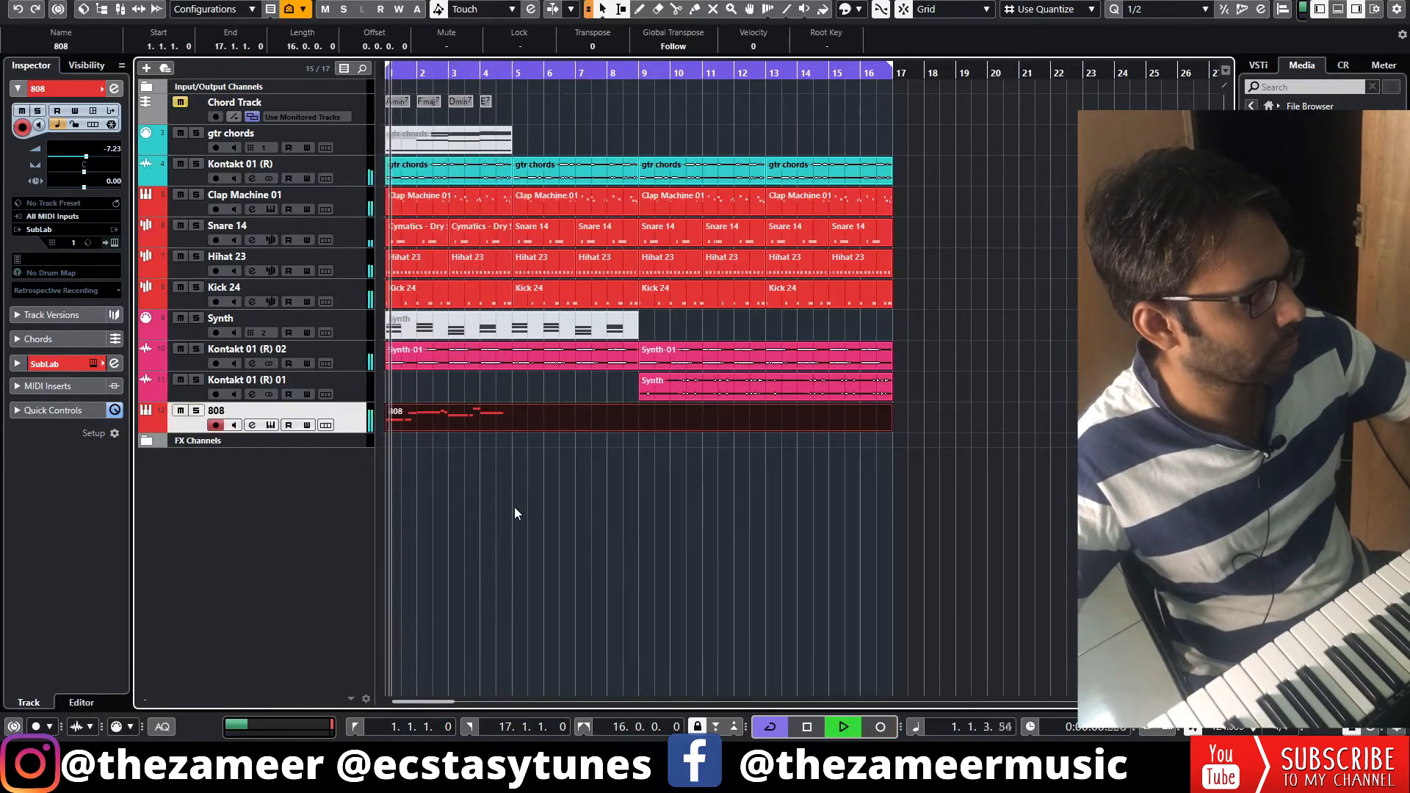
# - Open the recorded 808 part in the note editor and quantize all its notes to 1/8
pyautogui.click(514, 507)
pyautogui.doubleClick(421, 428)
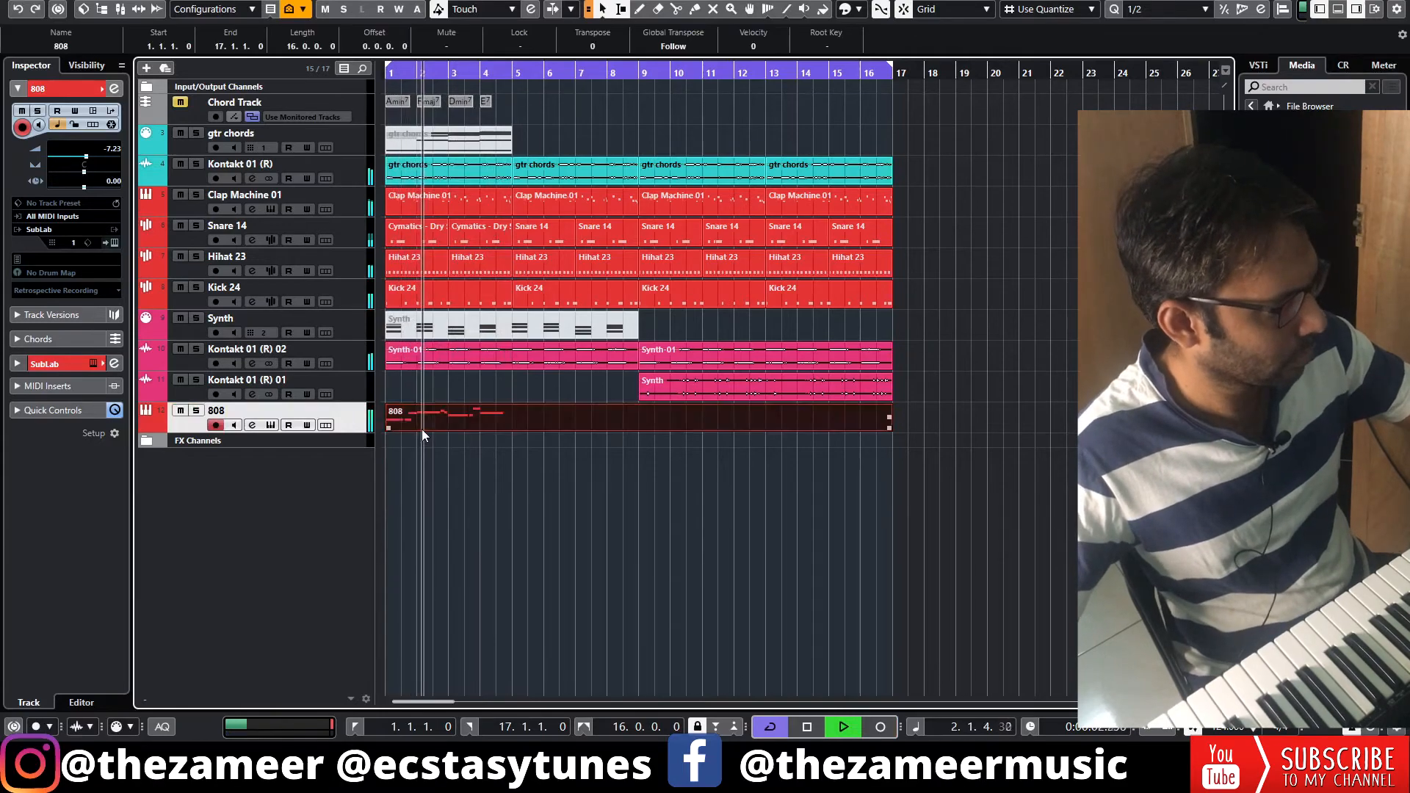
pyautogui.click(1205, 336)
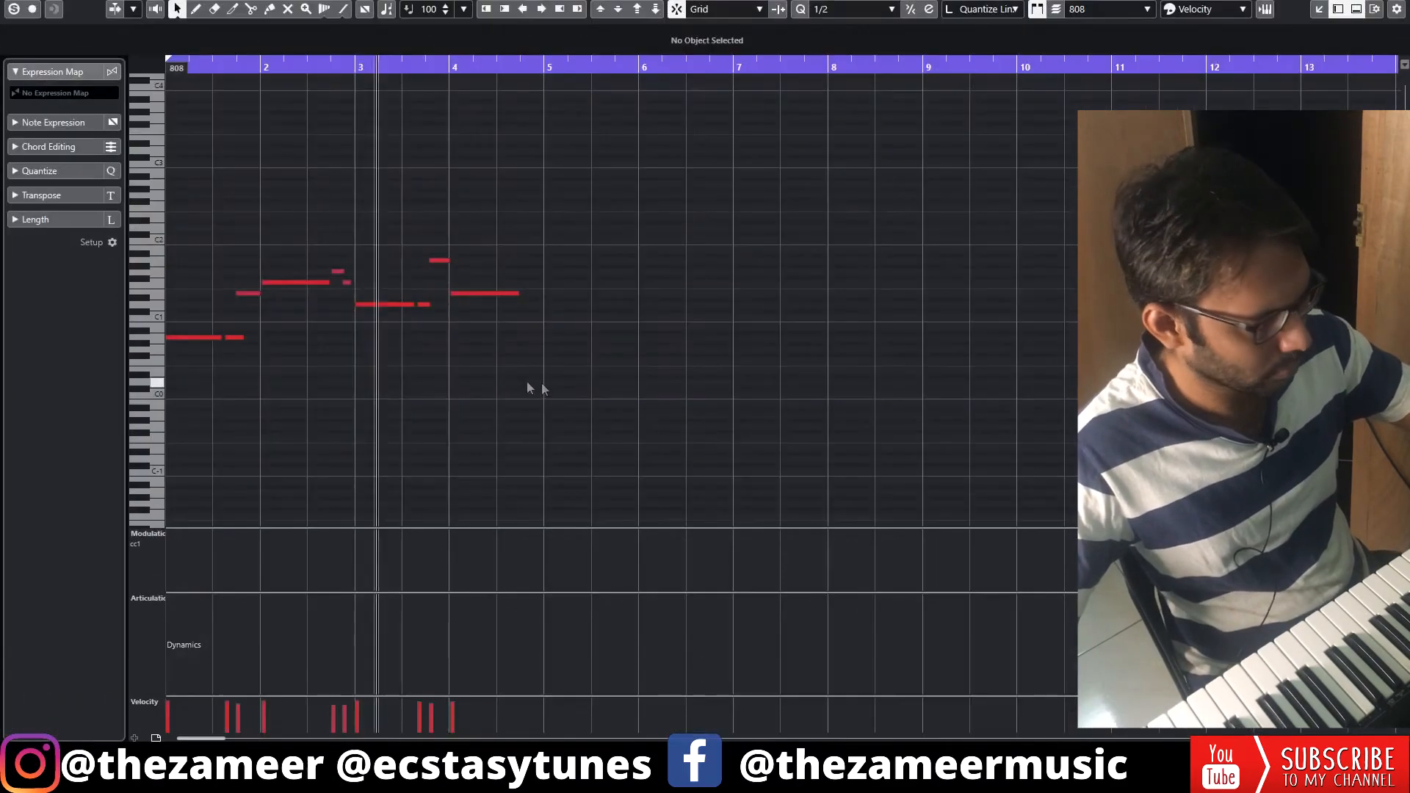
pyautogui.click(845, 9)
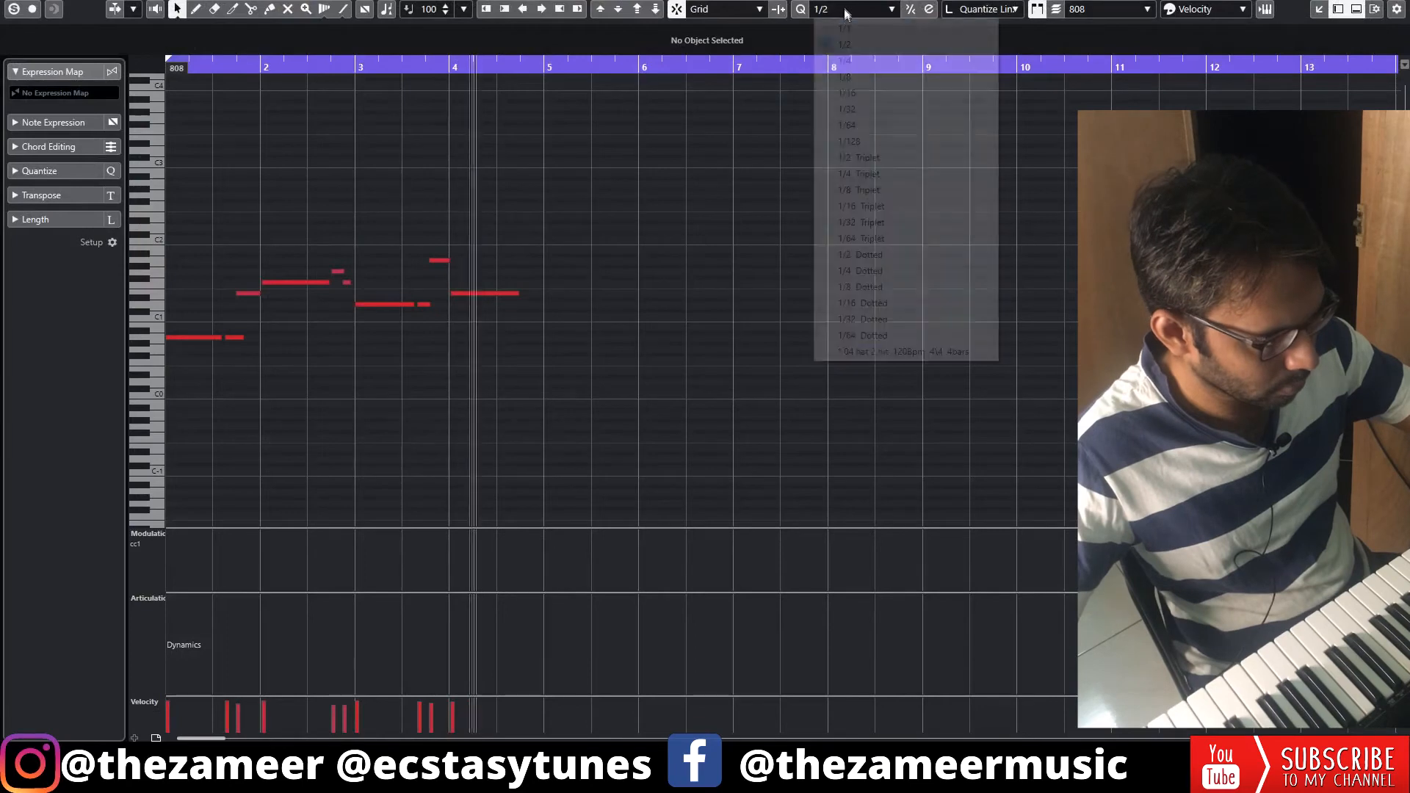
pyautogui.click(858, 77)
pyautogui.moveTo(702, 215); pyautogui.dragTo(147, 449)
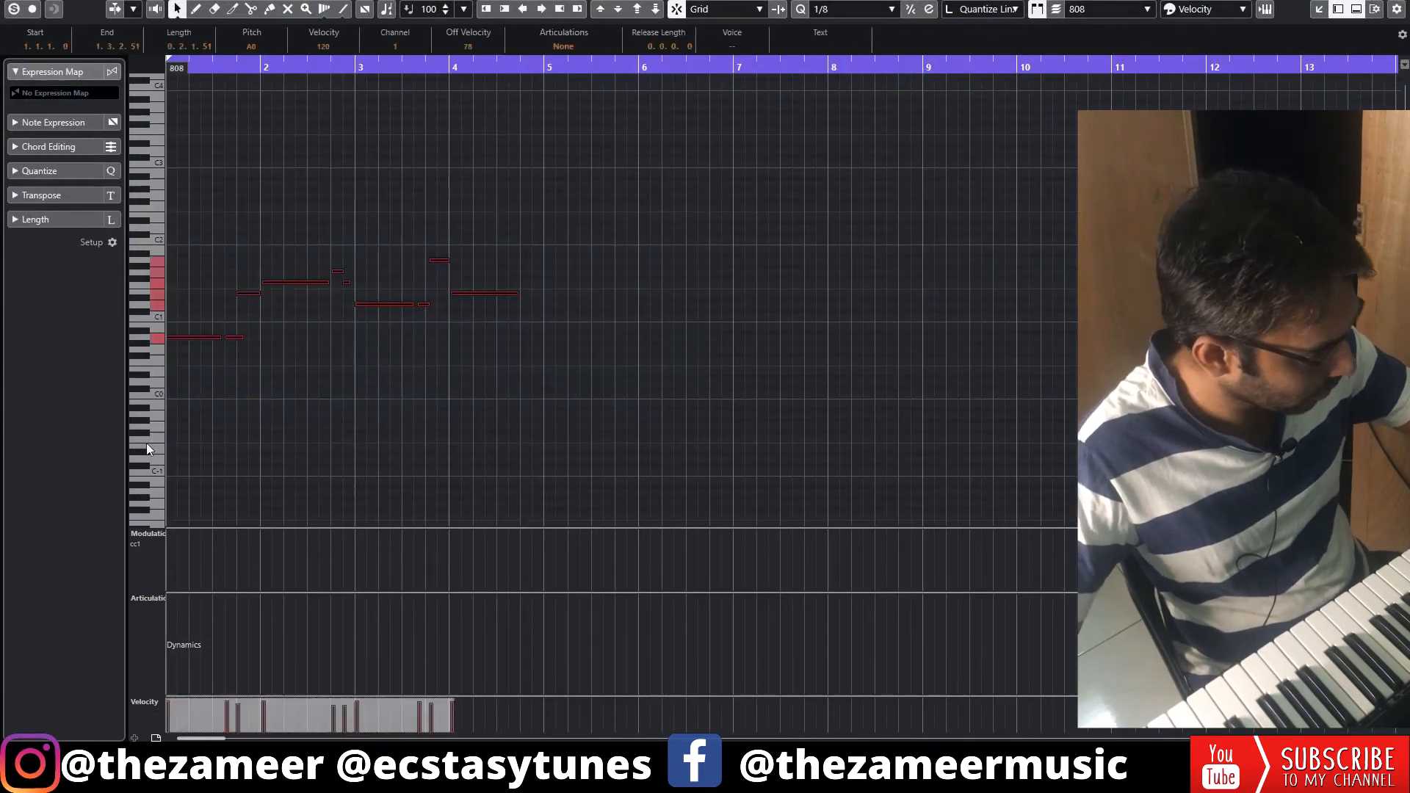
pyautogui.press('q')
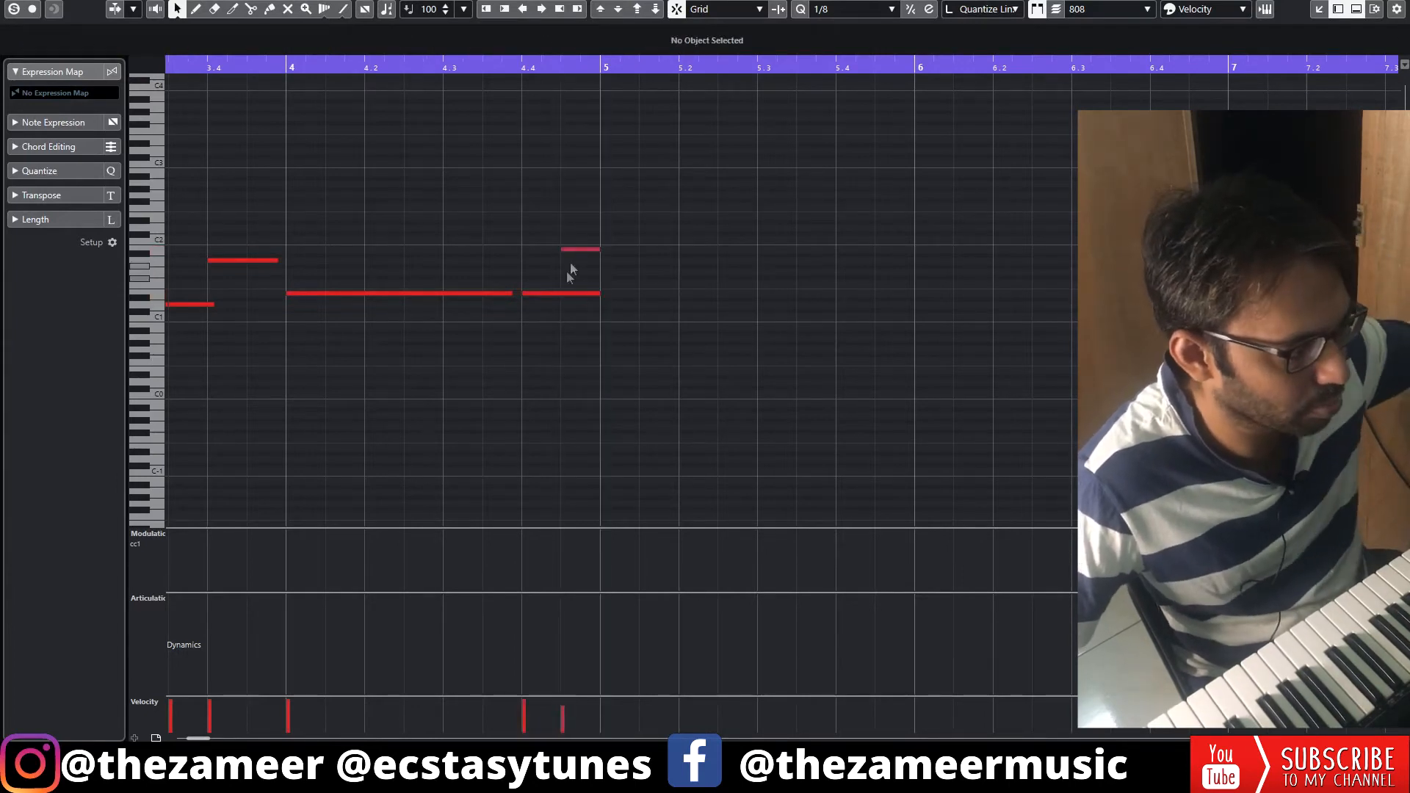
# - Close the note editor, audition the four-bar 808 part and repeat it up to bar 17
pyautogui.scroll(-4, 648, 275)
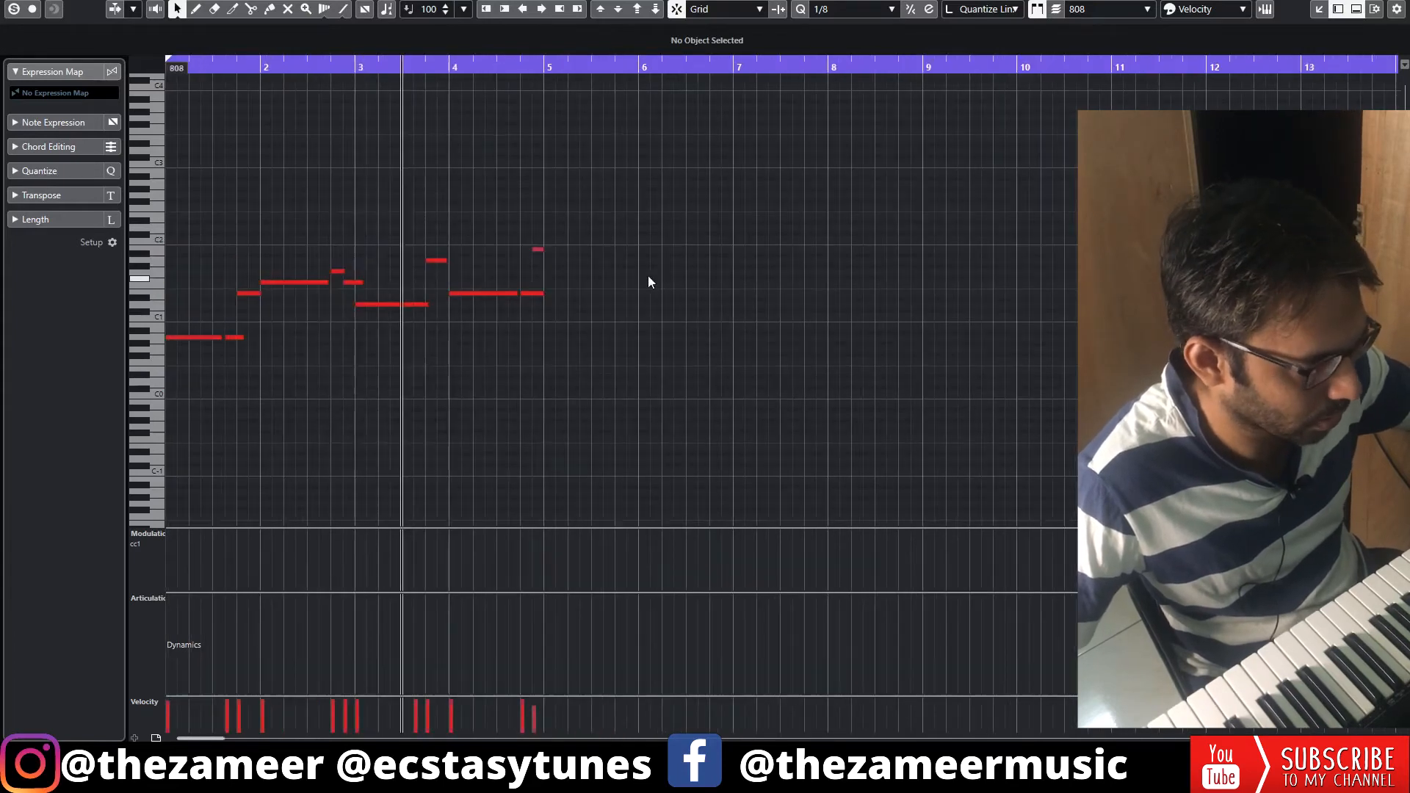
pyautogui.press('KP_Decimal')
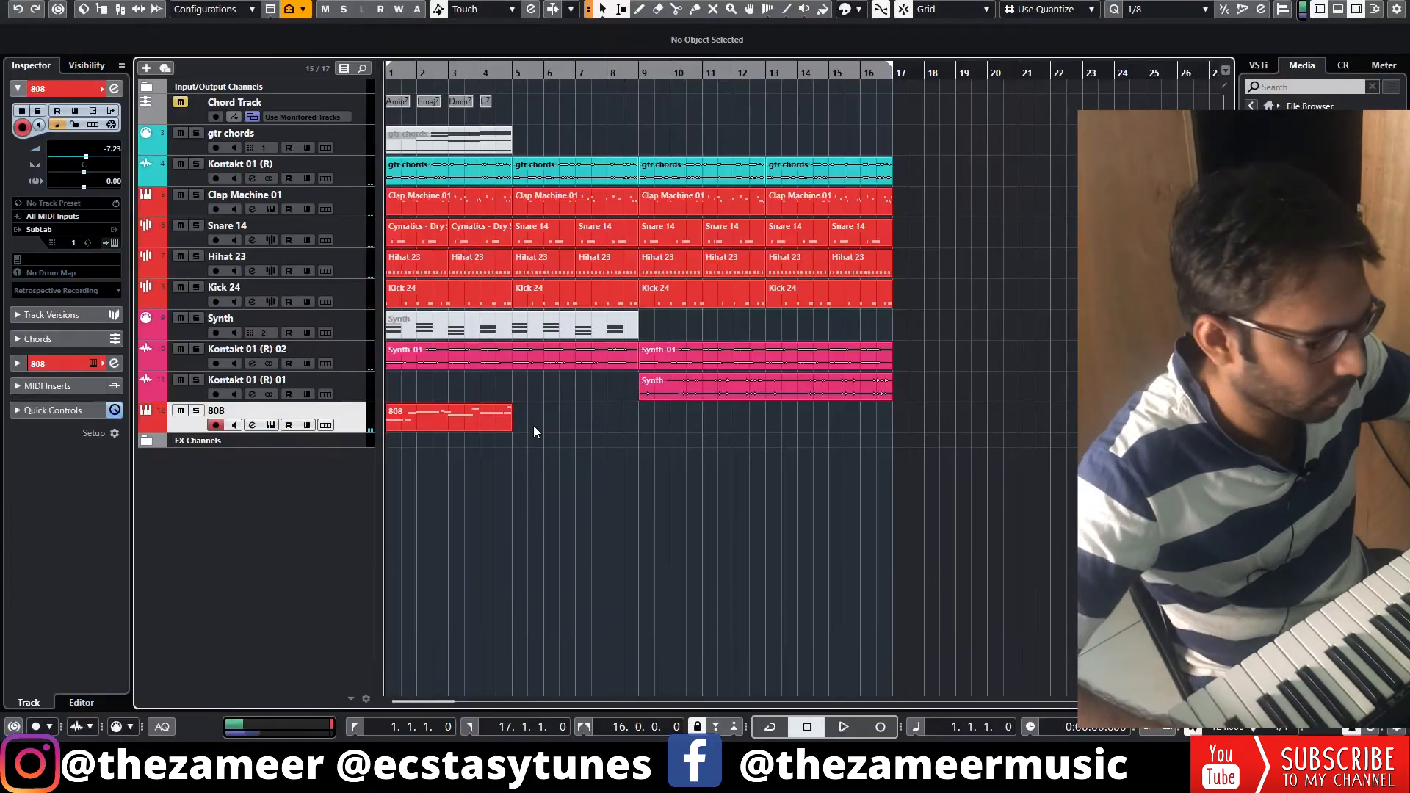
pyautogui.press('space')
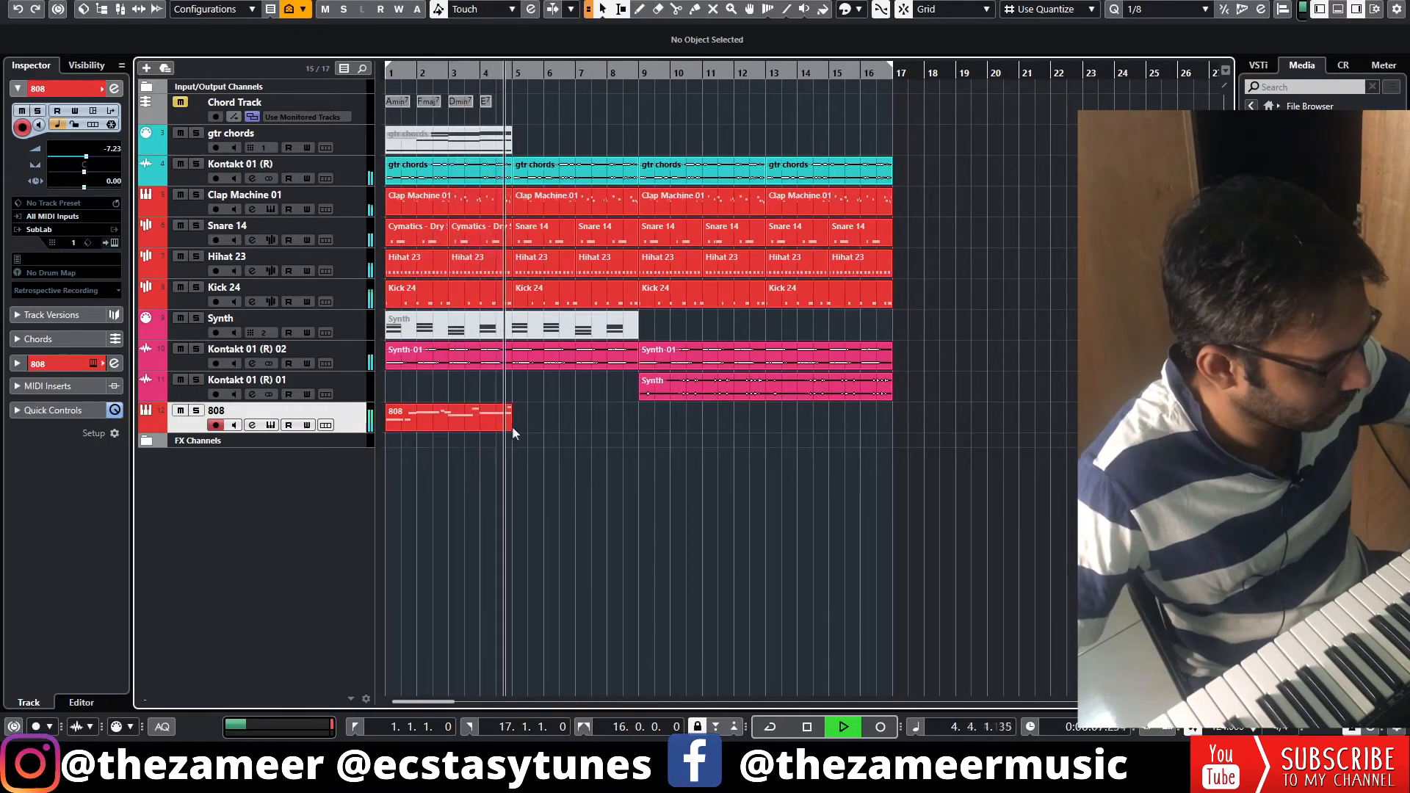
pyautogui.press('space')
pyautogui.moveTo(509, 426); pyautogui.dragTo(543, 432)
pyautogui.click(644, 478)
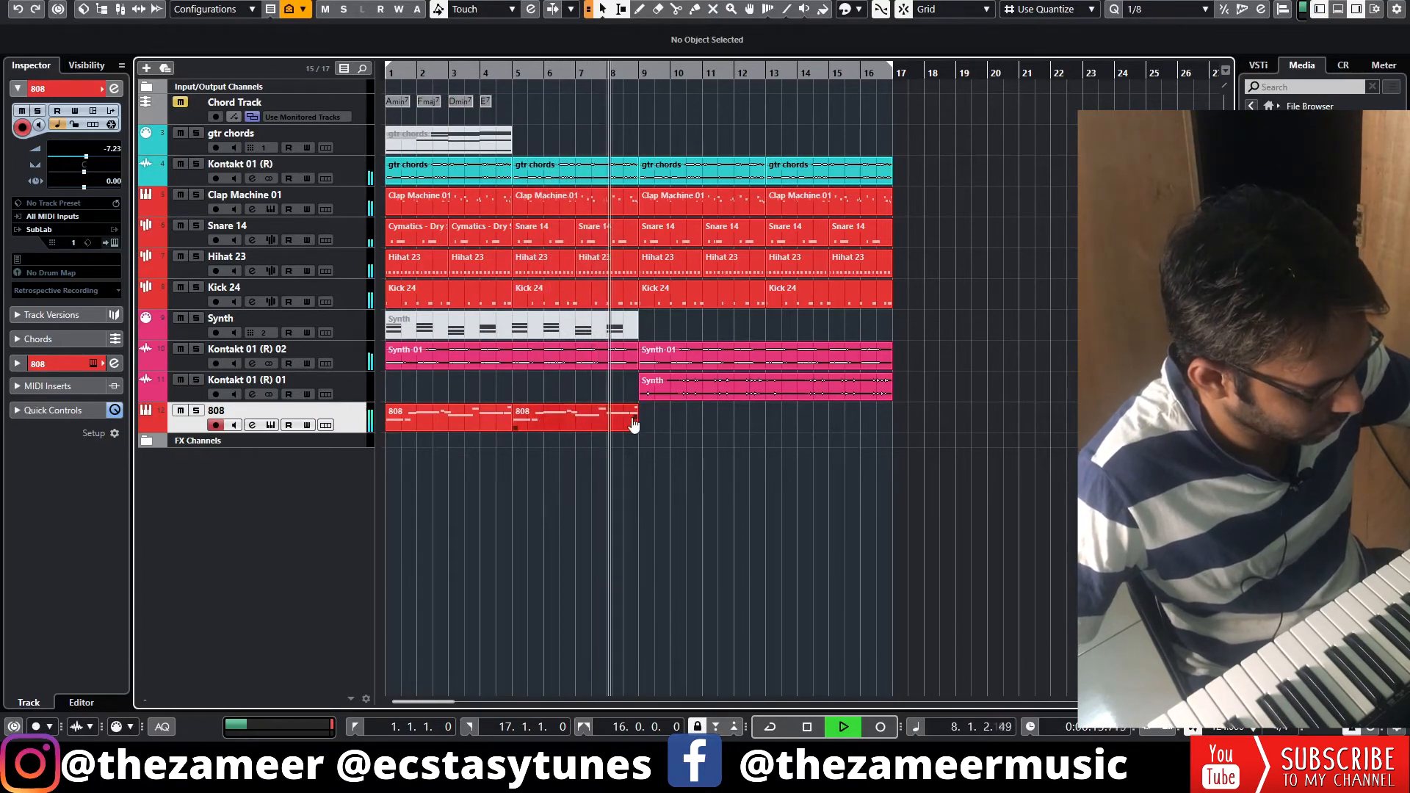
pyautogui.moveTo(633, 425); pyautogui.dragTo(867, 418)
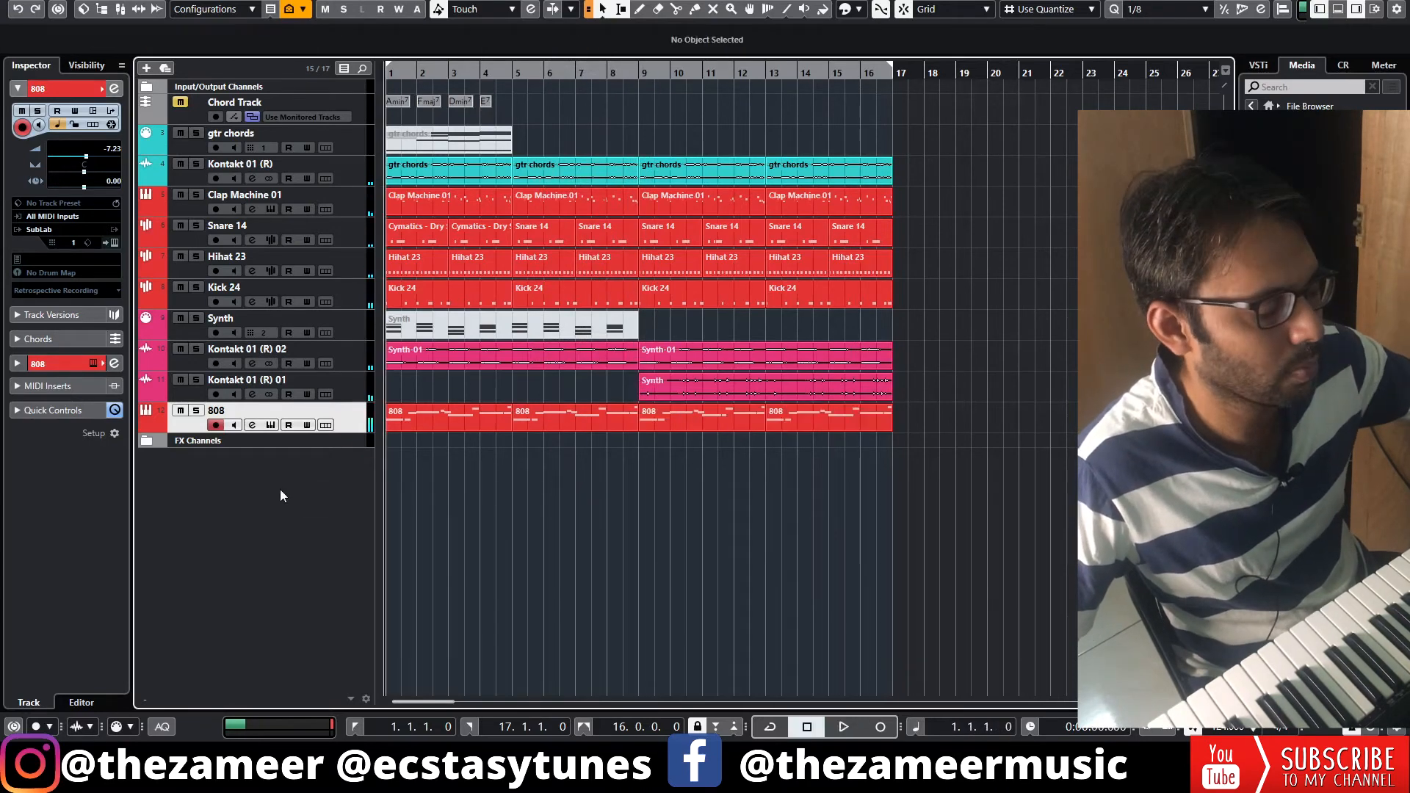
# - Add a MIDI track routed to Kontakt 01 on channel 3 and record a melody of about five bars over the beat
pyautogui.doubleClick(277, 468)
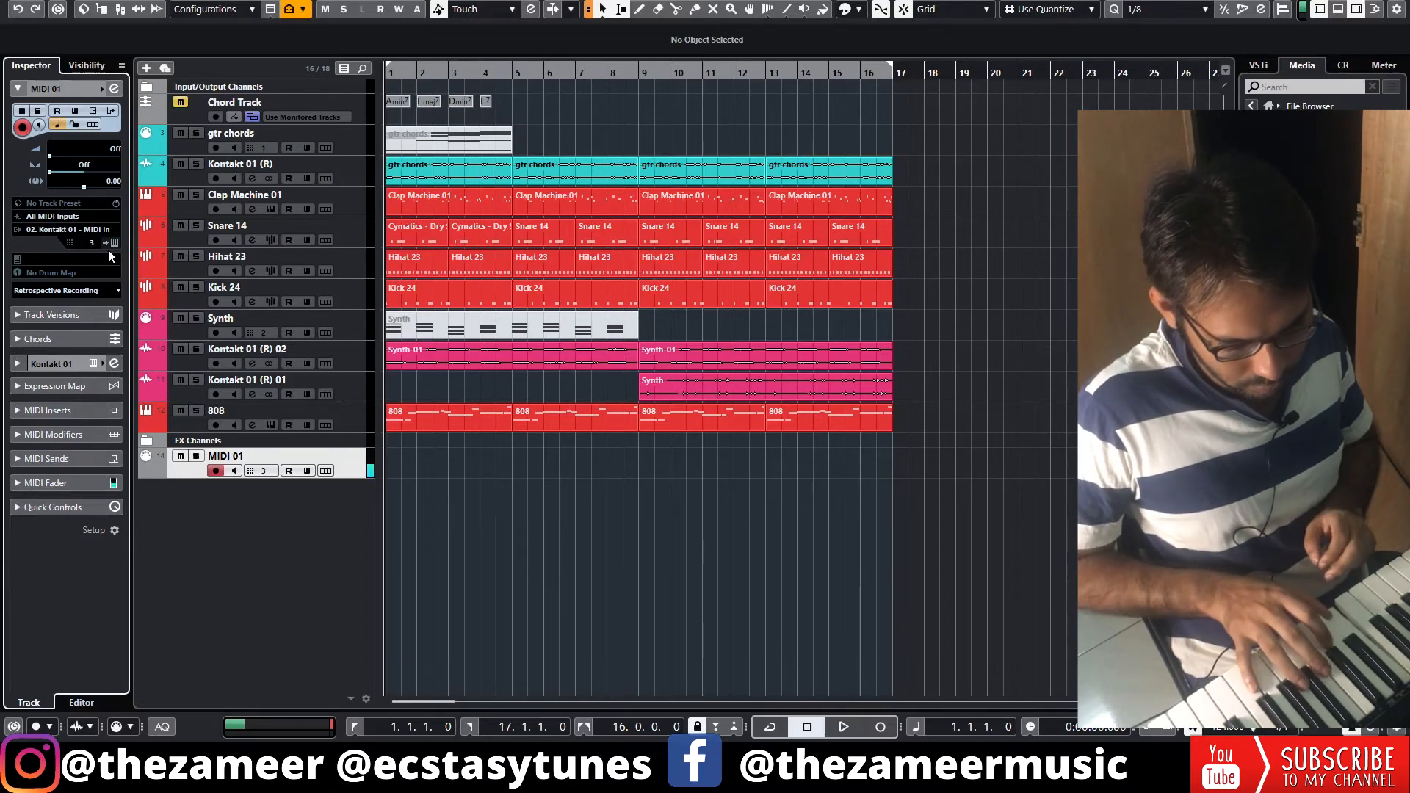
pyautogui.press('KP_Multiply')
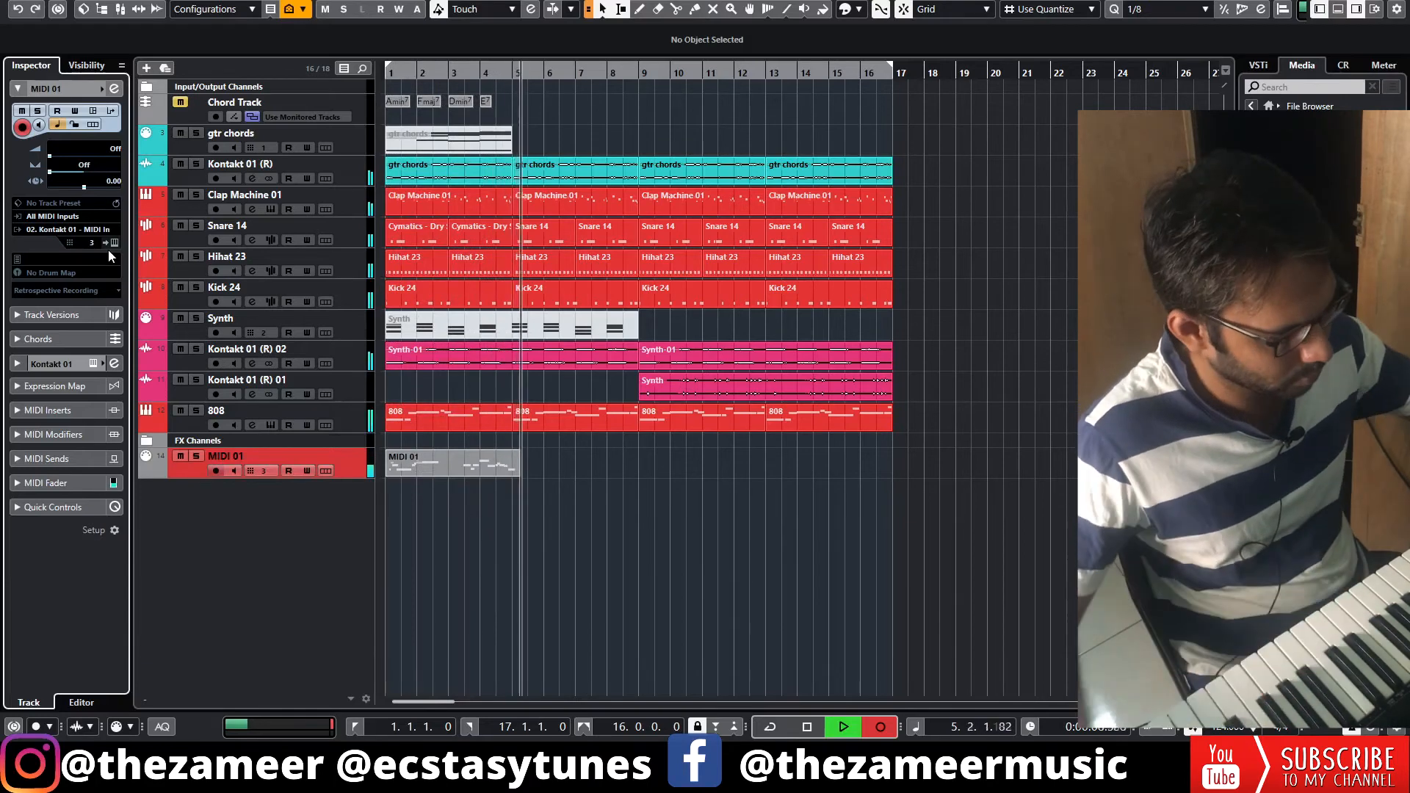
pyautogui.press('space')
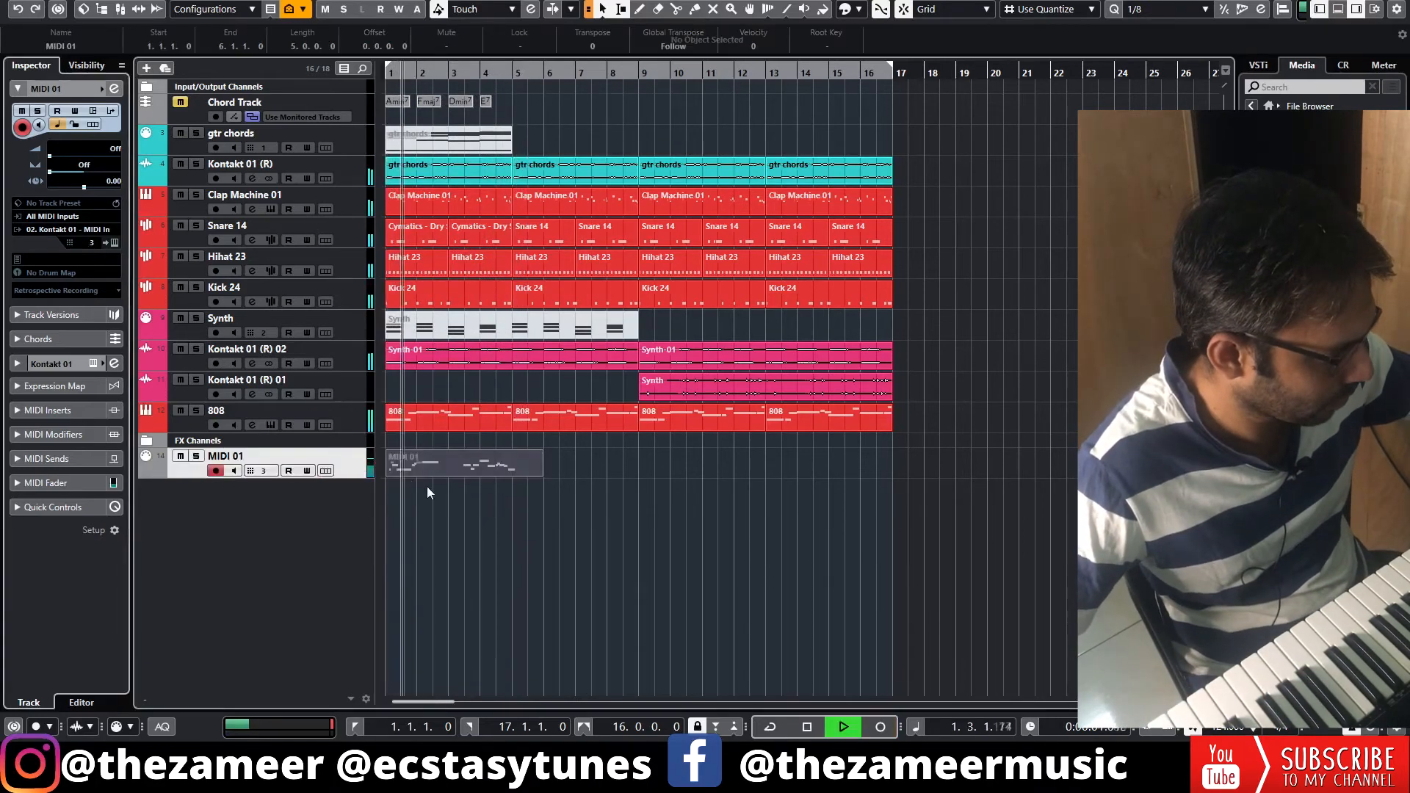
# - Open the recorded MIDI 01 melody, tidy its notes on a 1/16 grid and add a long F0 note from bar 1
pyautogui.doubleClick(421, 469)
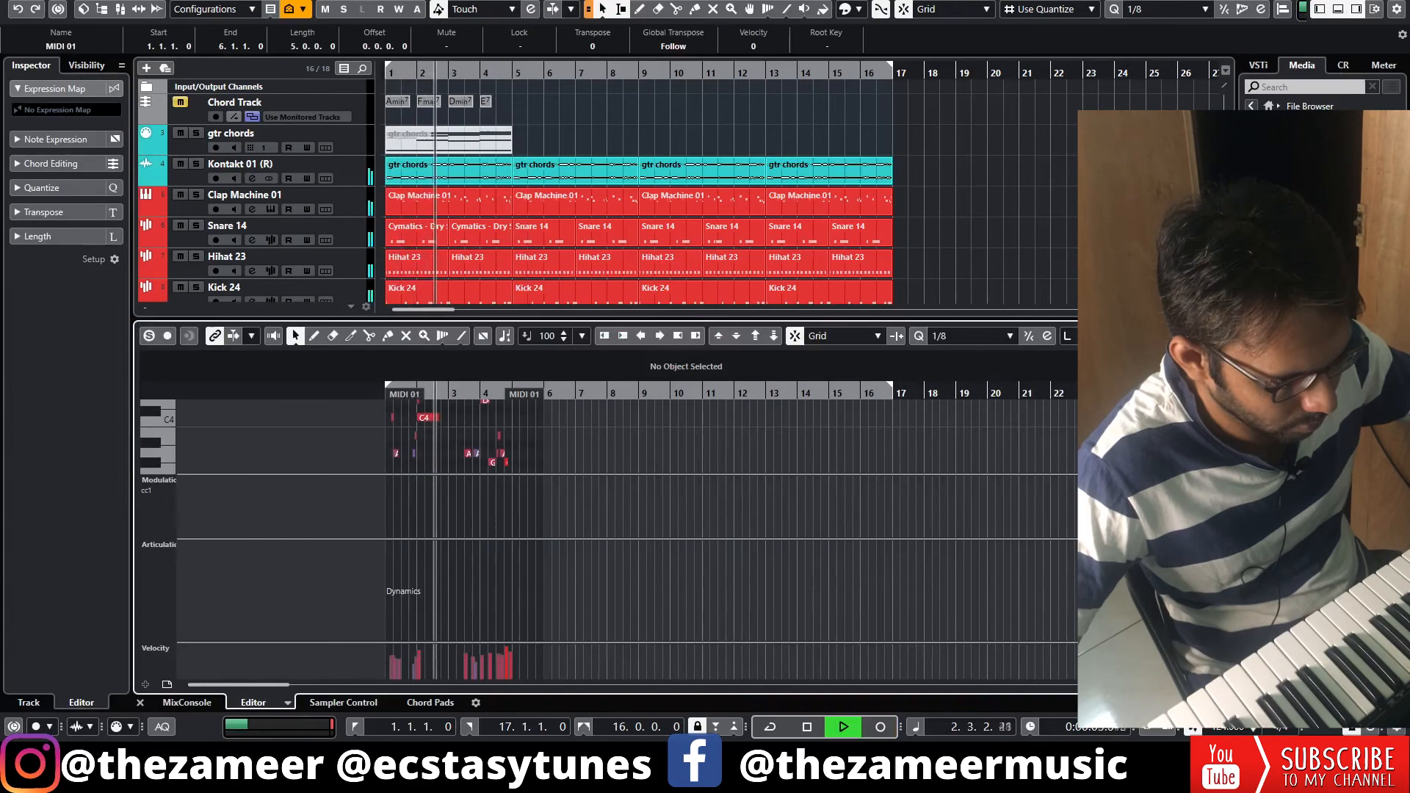
pyautogui.click(1206, 336)
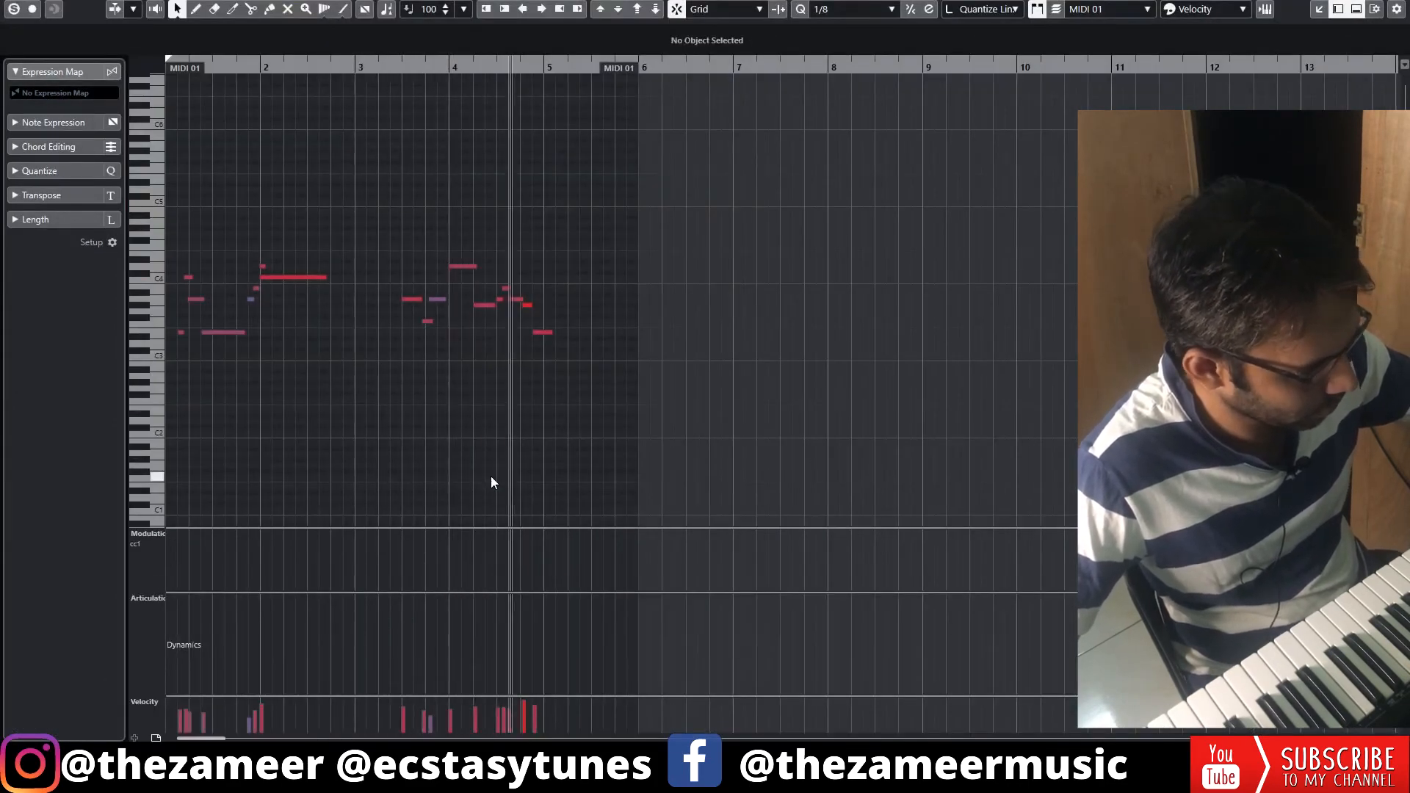
pyautogui.press('space')
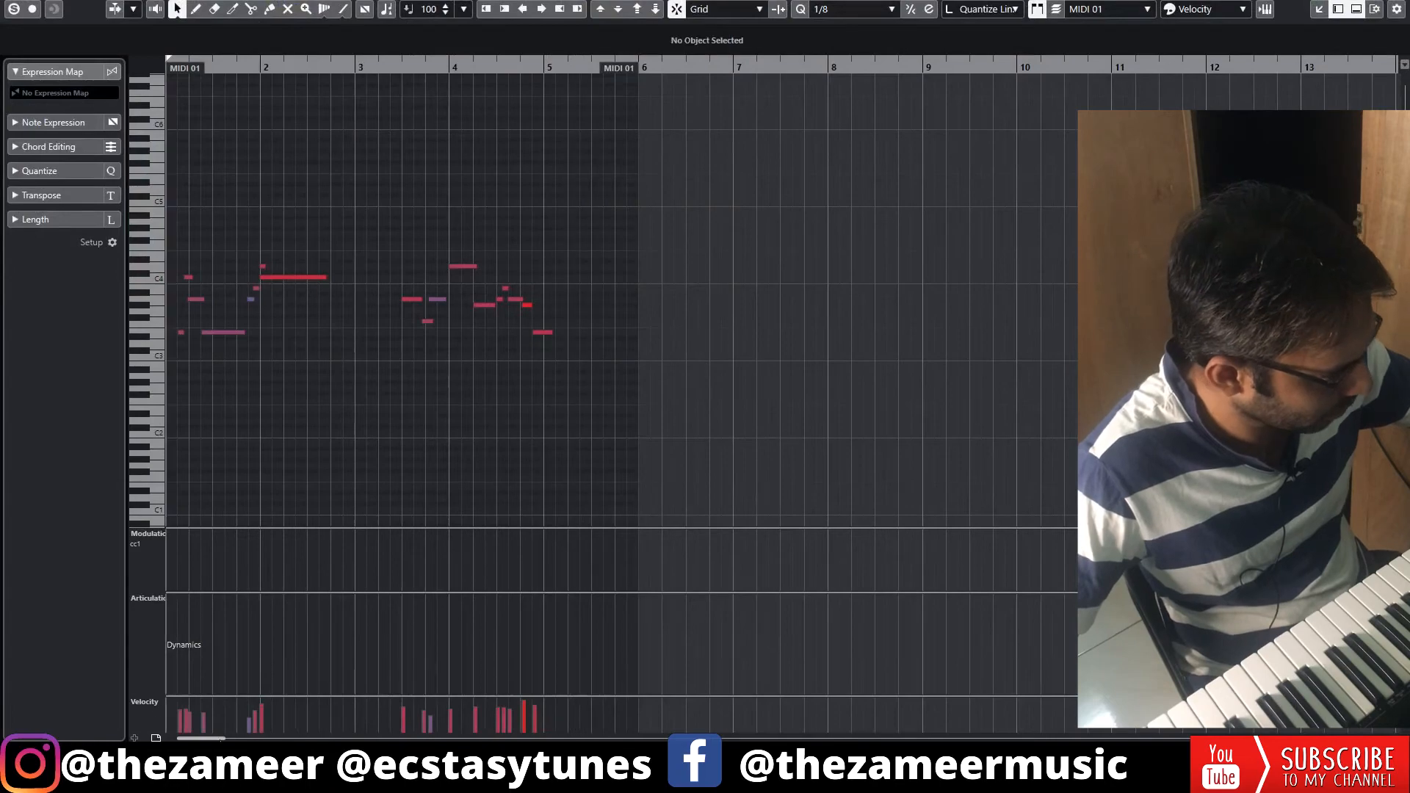
pyautogui.scroll(6, 183, 381)
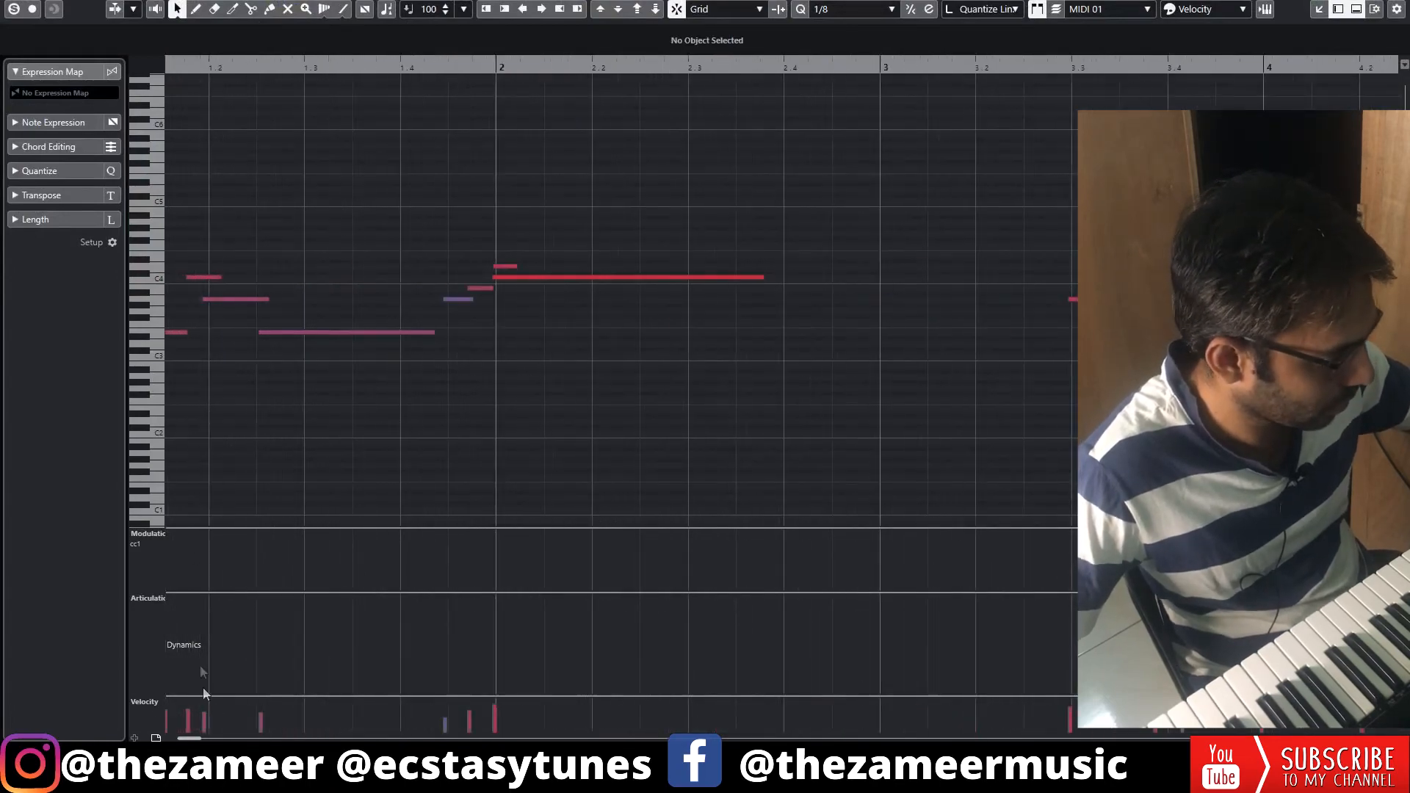
pyautogui.press('space')
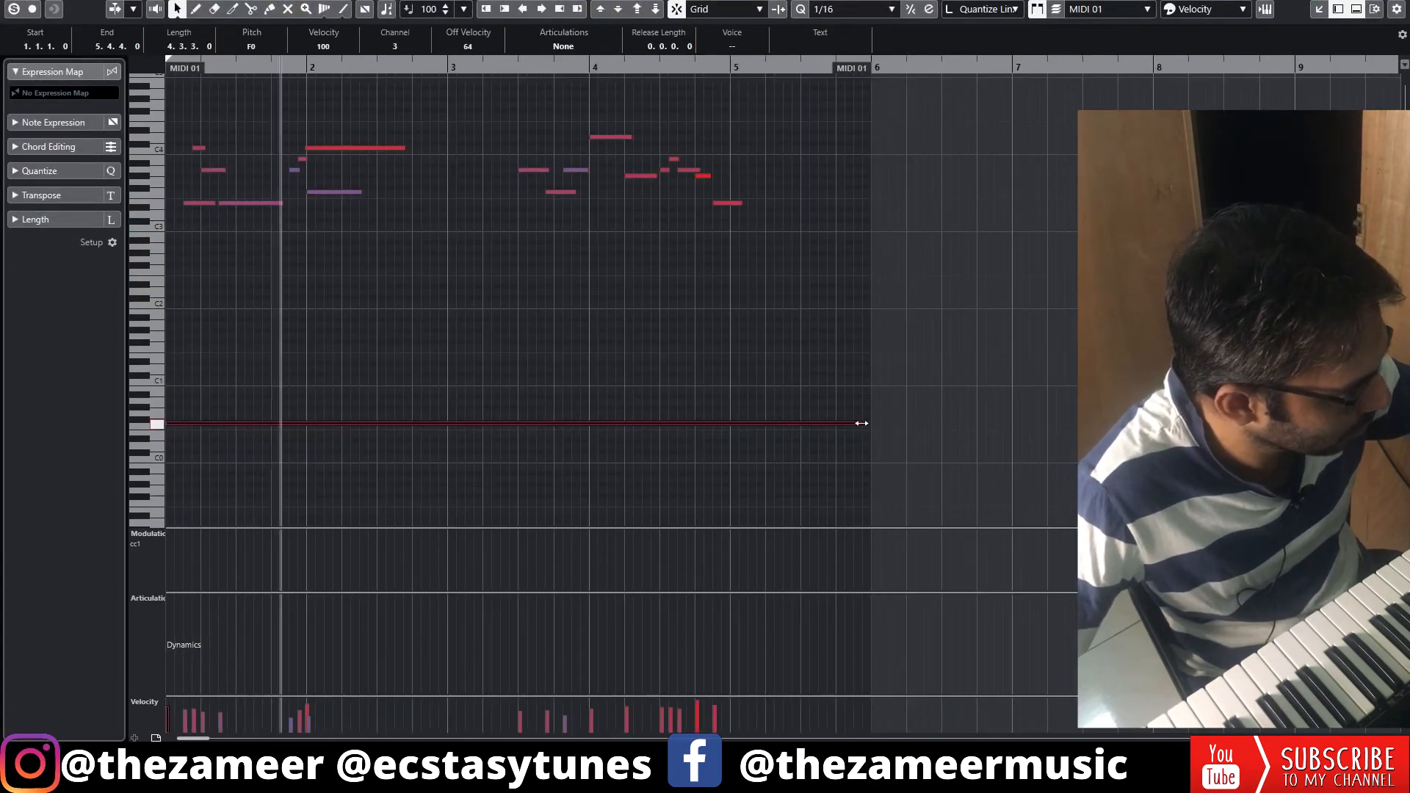
pyautogui.click(581, 393)
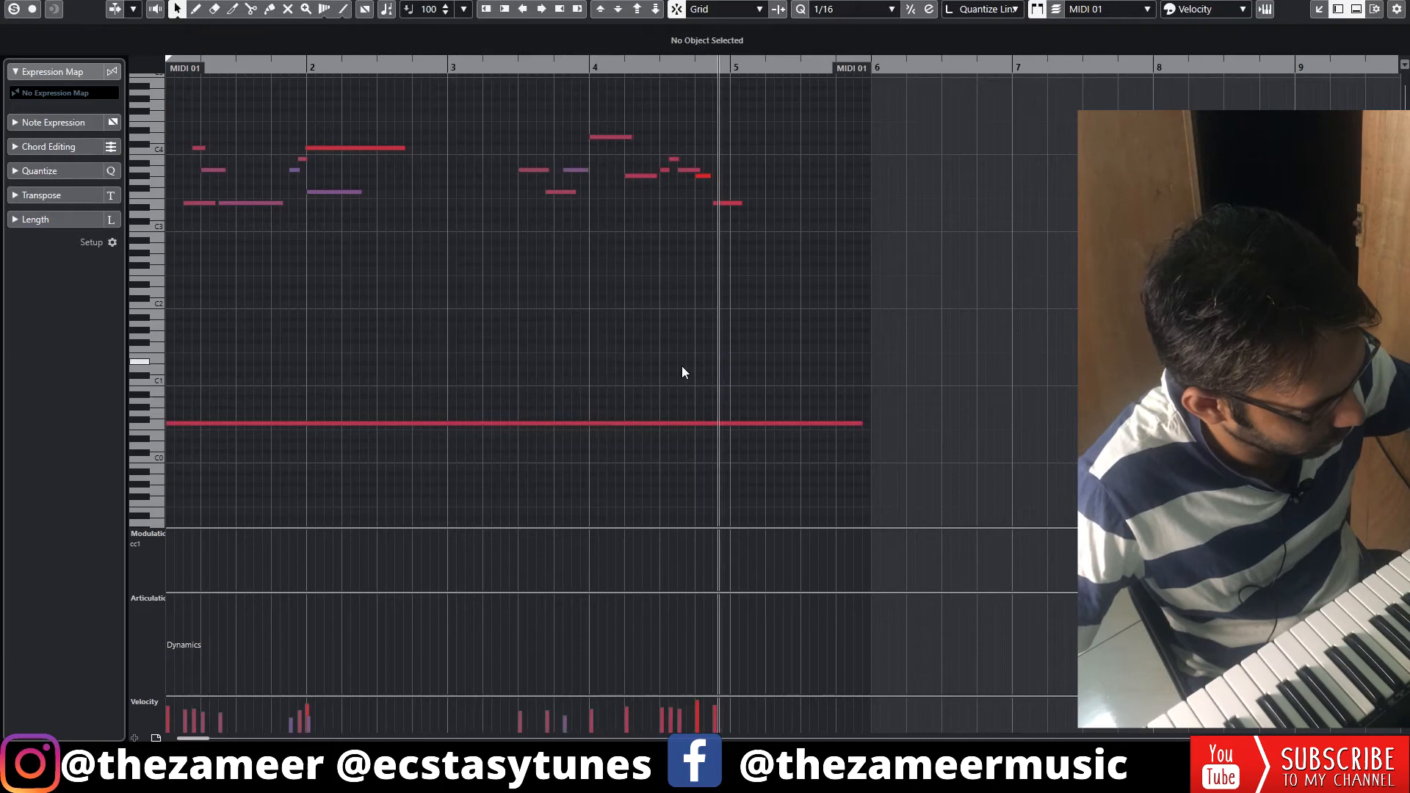
# - Play back the melody with the long F0 note and shorten that note to end near bar 5
pyautogui.click(227, 424)
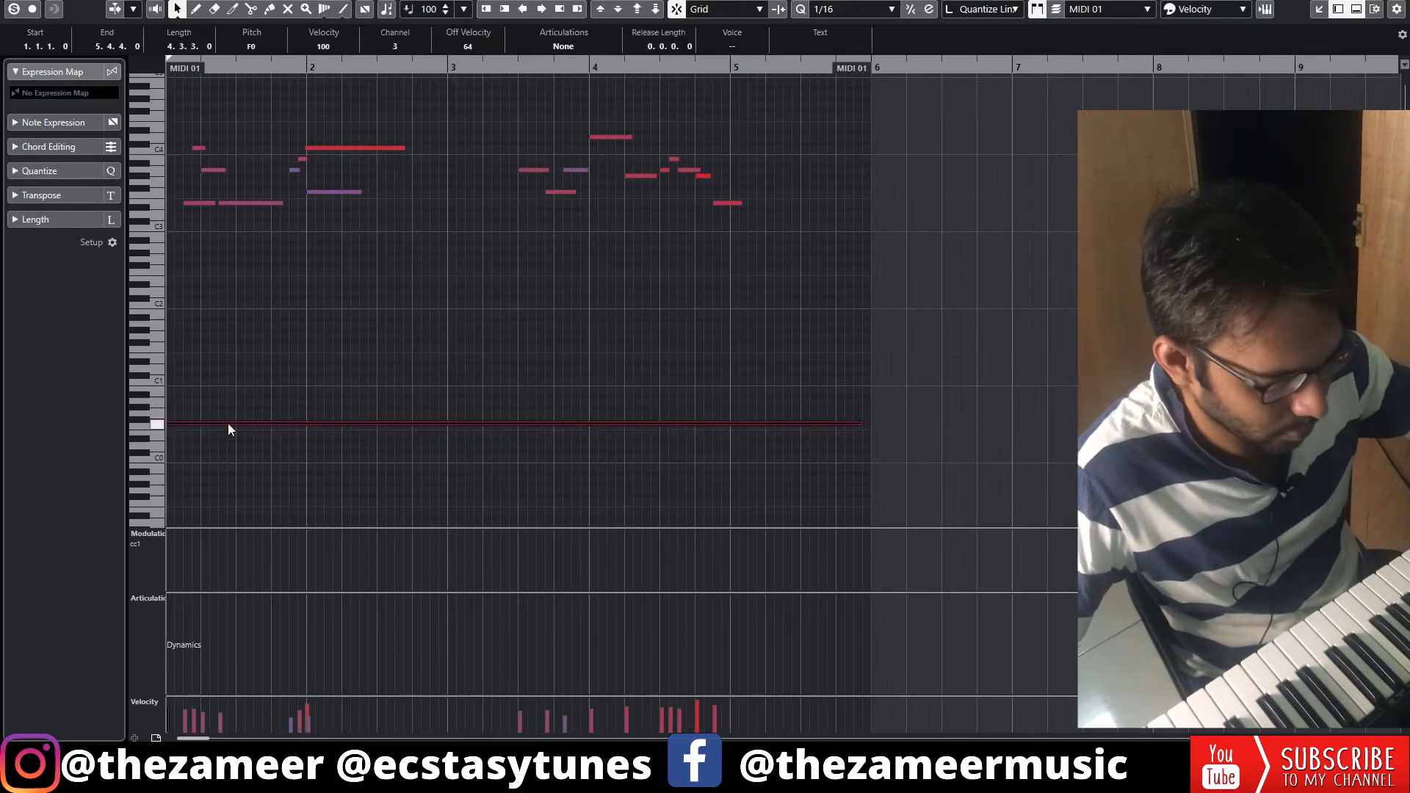
pyautogui.press('space')
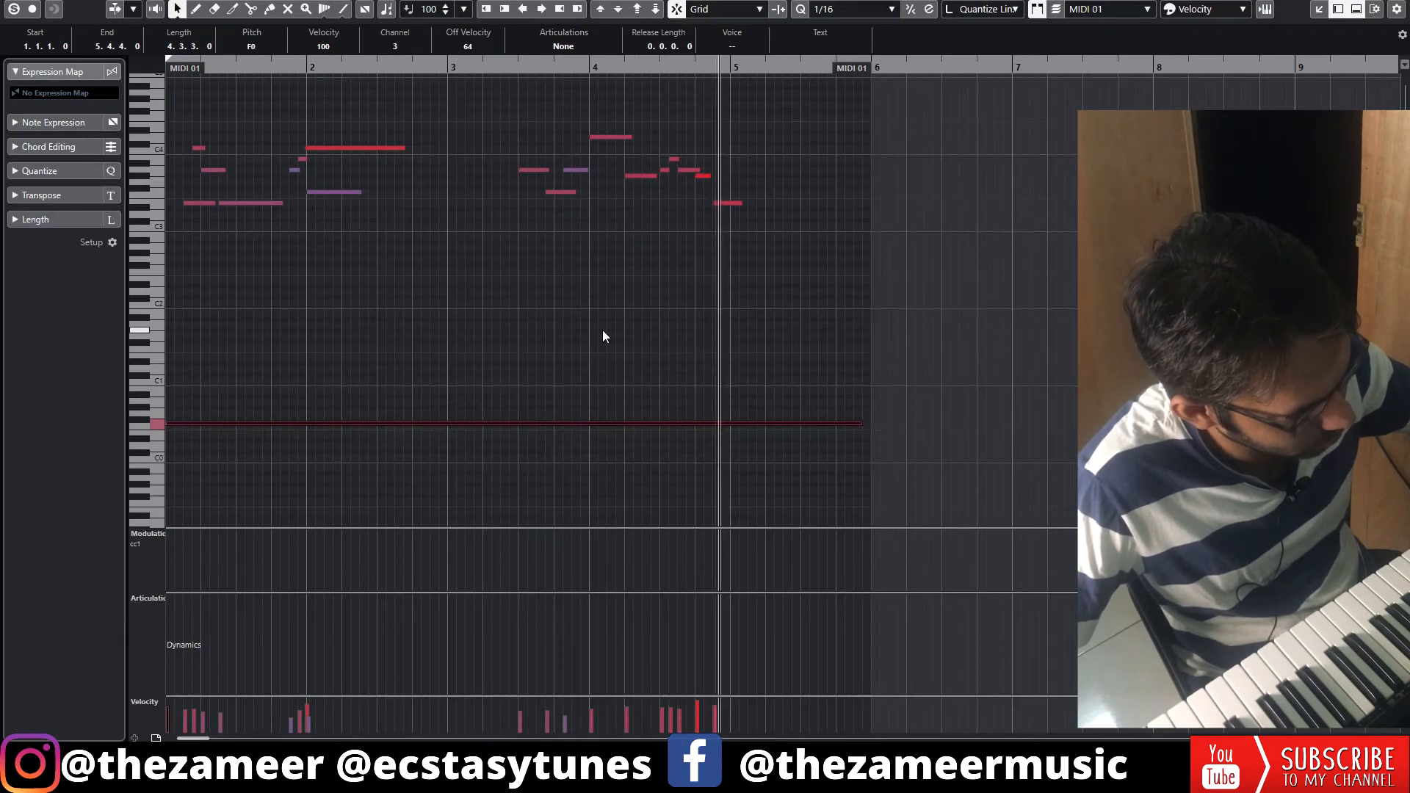
pyautogui.click(844, 452)
pyautogui.press('space')
pyautogui.moveTo(856, 424); pyautogui.dragTo(727, 424)
# - Close the note editor, trim the MIDI 01 part to four bars, and place it at bars 9 and 13
pyautogui.hotkey('ctrl', 'e')
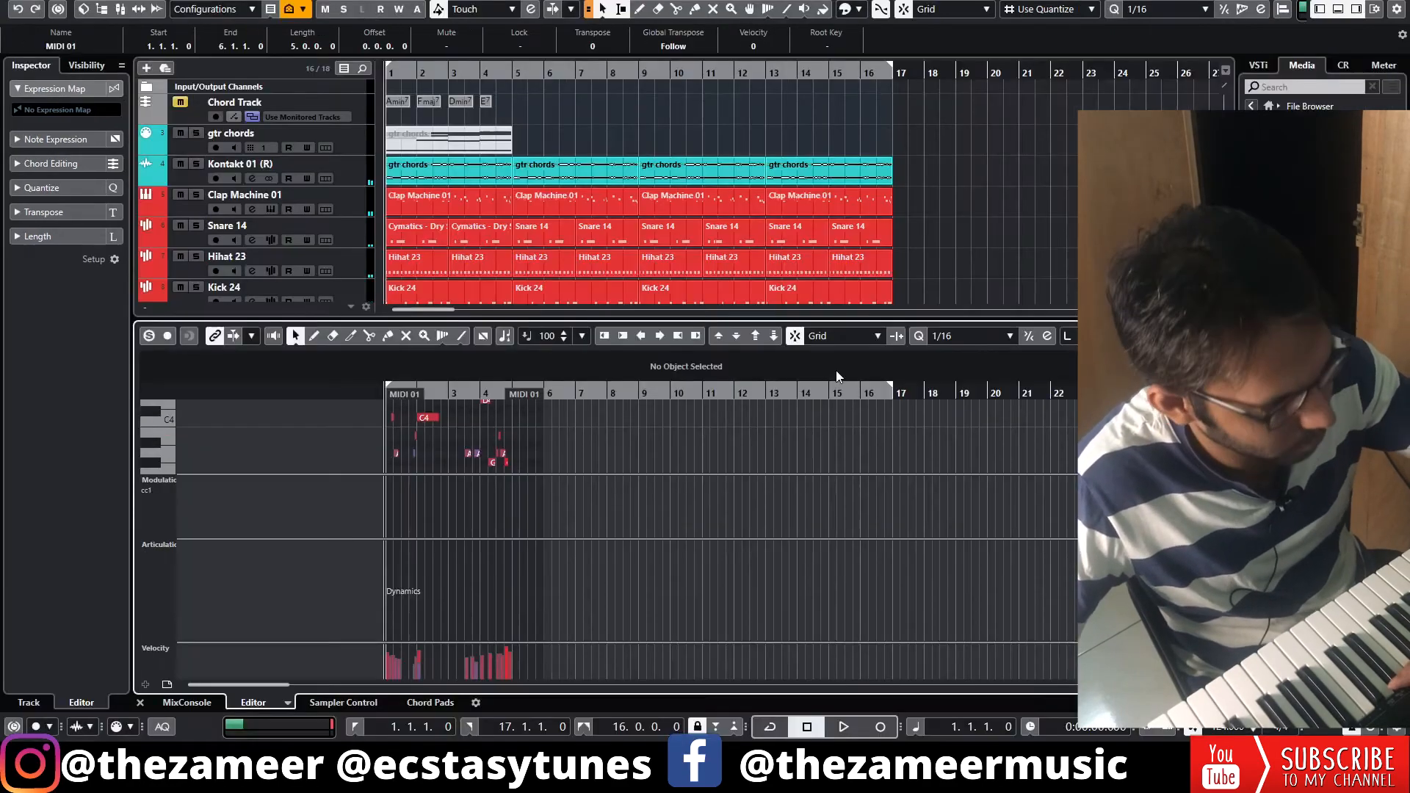
pyautogui.hotkey('ctrl', 'e')
pyautogui.moveTo(540, 478); pyautogui.dragTo(518, 472)
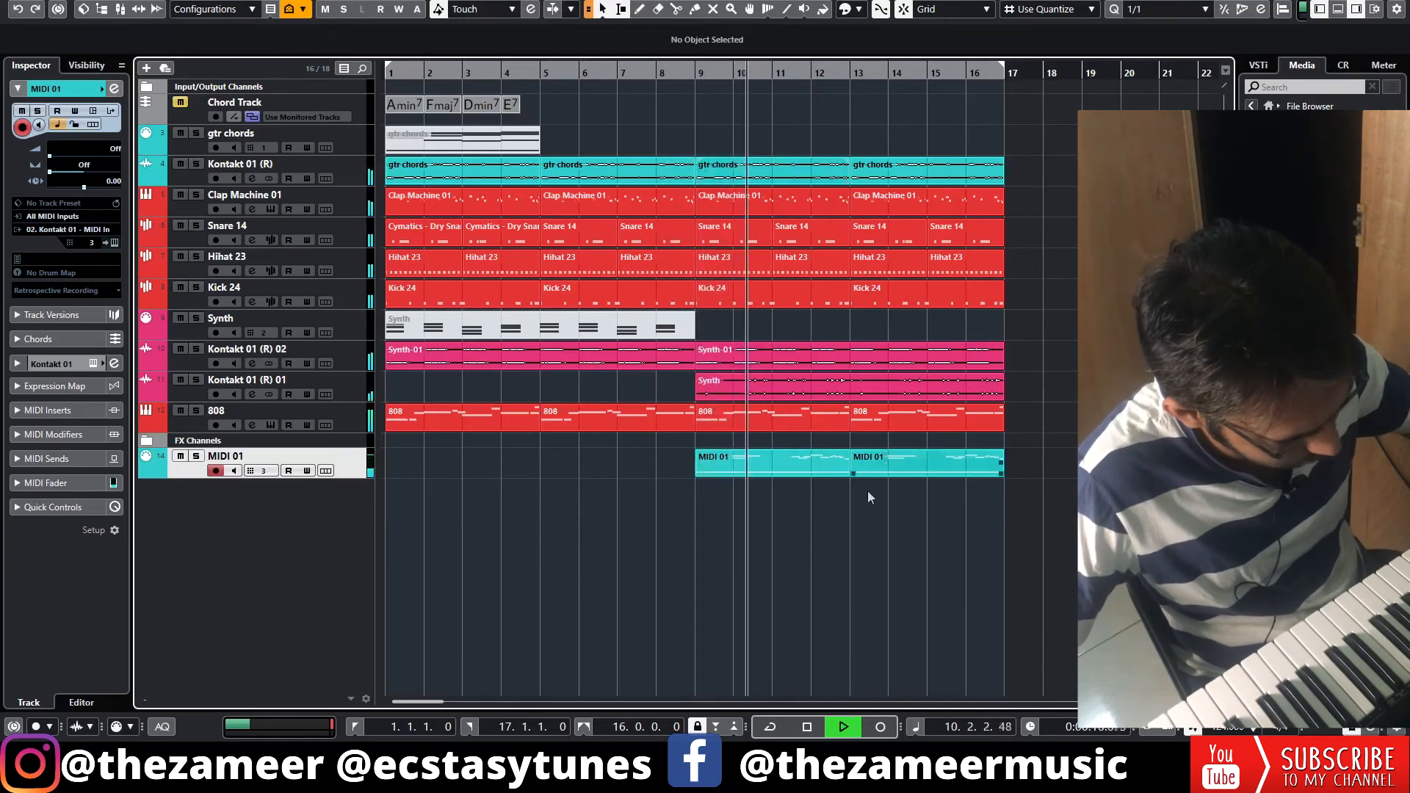
pyautogui.scroll(-3, 847, 520)
pyautogui.scroll(4, 847, 521)
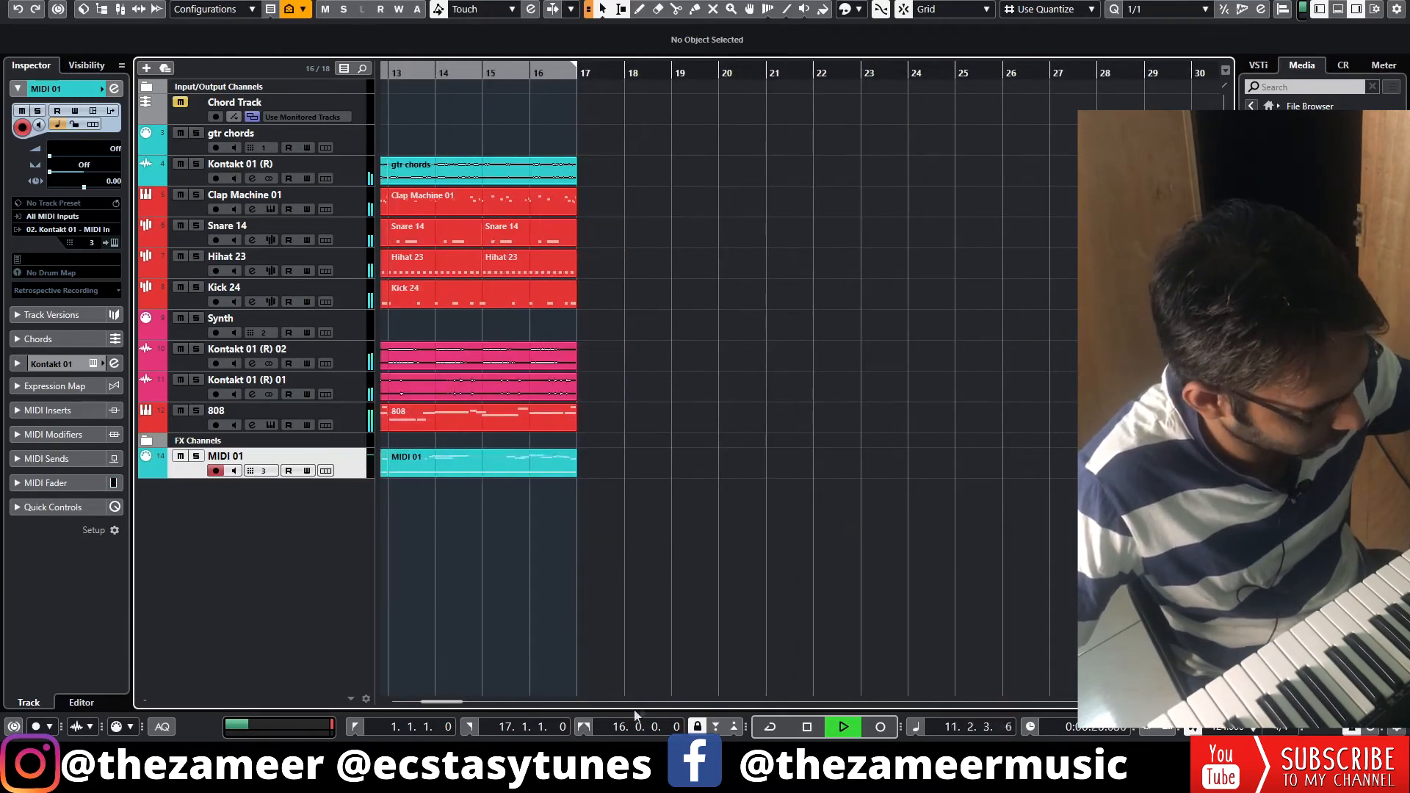
pyautogui.moveTo(453, 711); pyautogui.dragTo(398, 699)
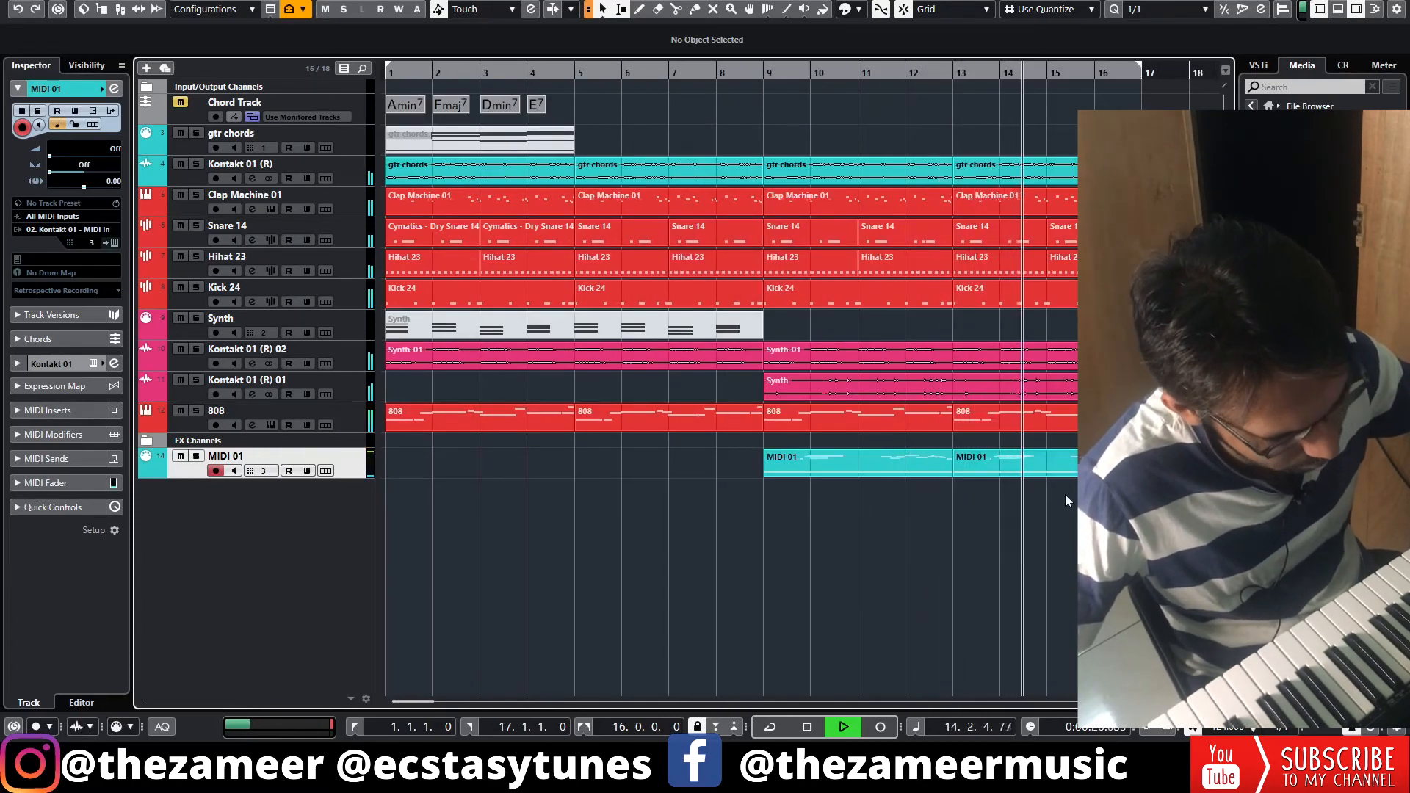
pyautogui.press('g')
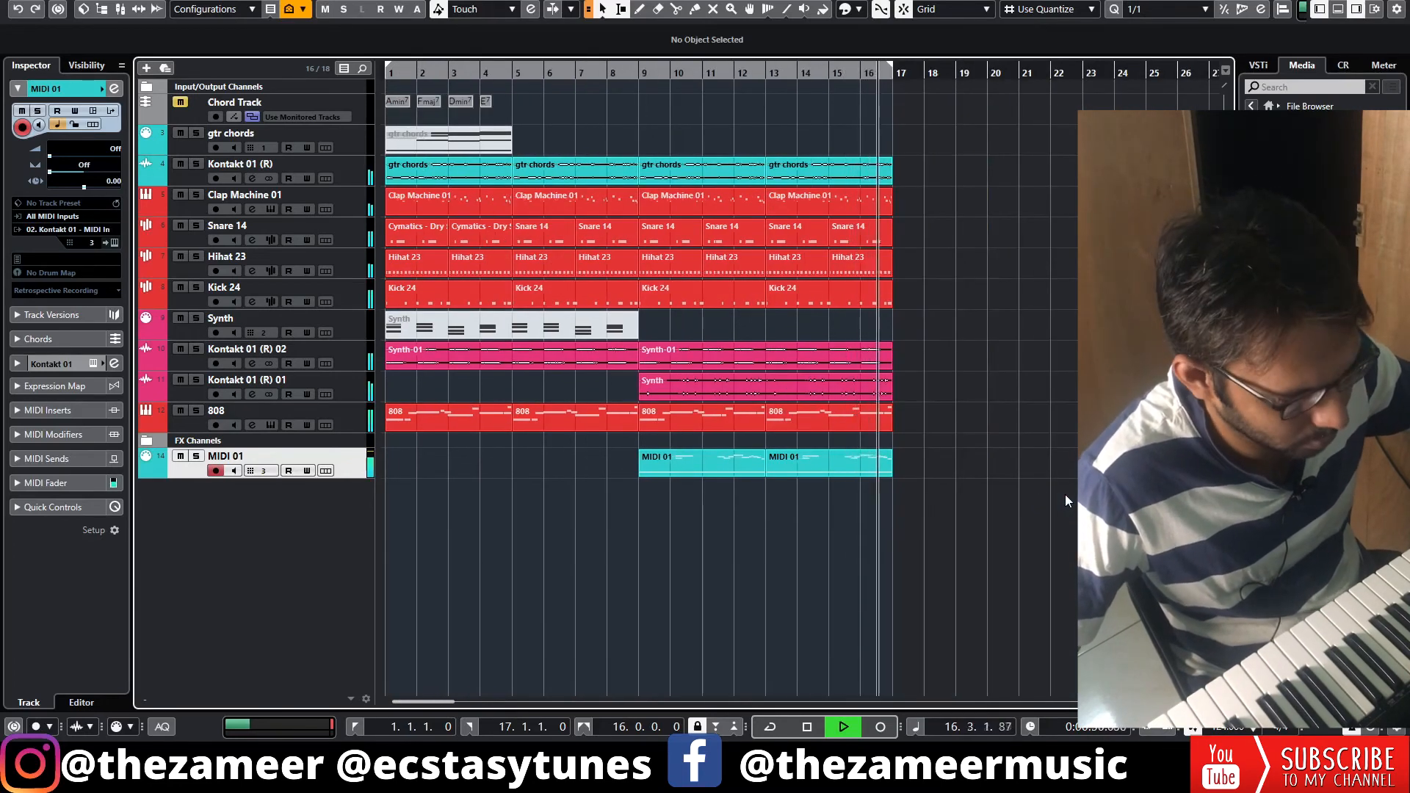
# - Turn on cycle playback from bar 1 to bar 17 and play the arrangement from the start
pyautogui.press('space')
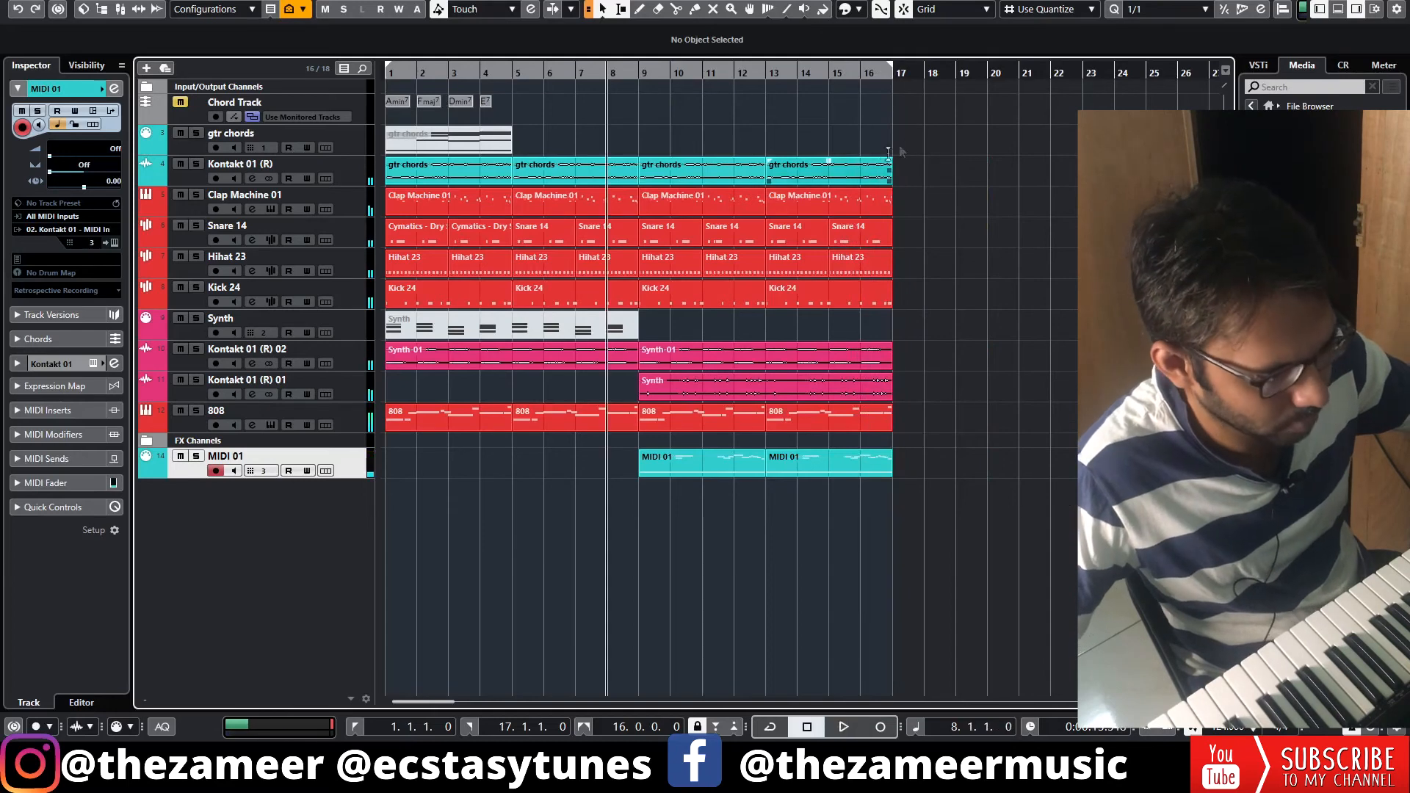
pyautogui.click(796, 64)
pyautogui.click(938, 252)
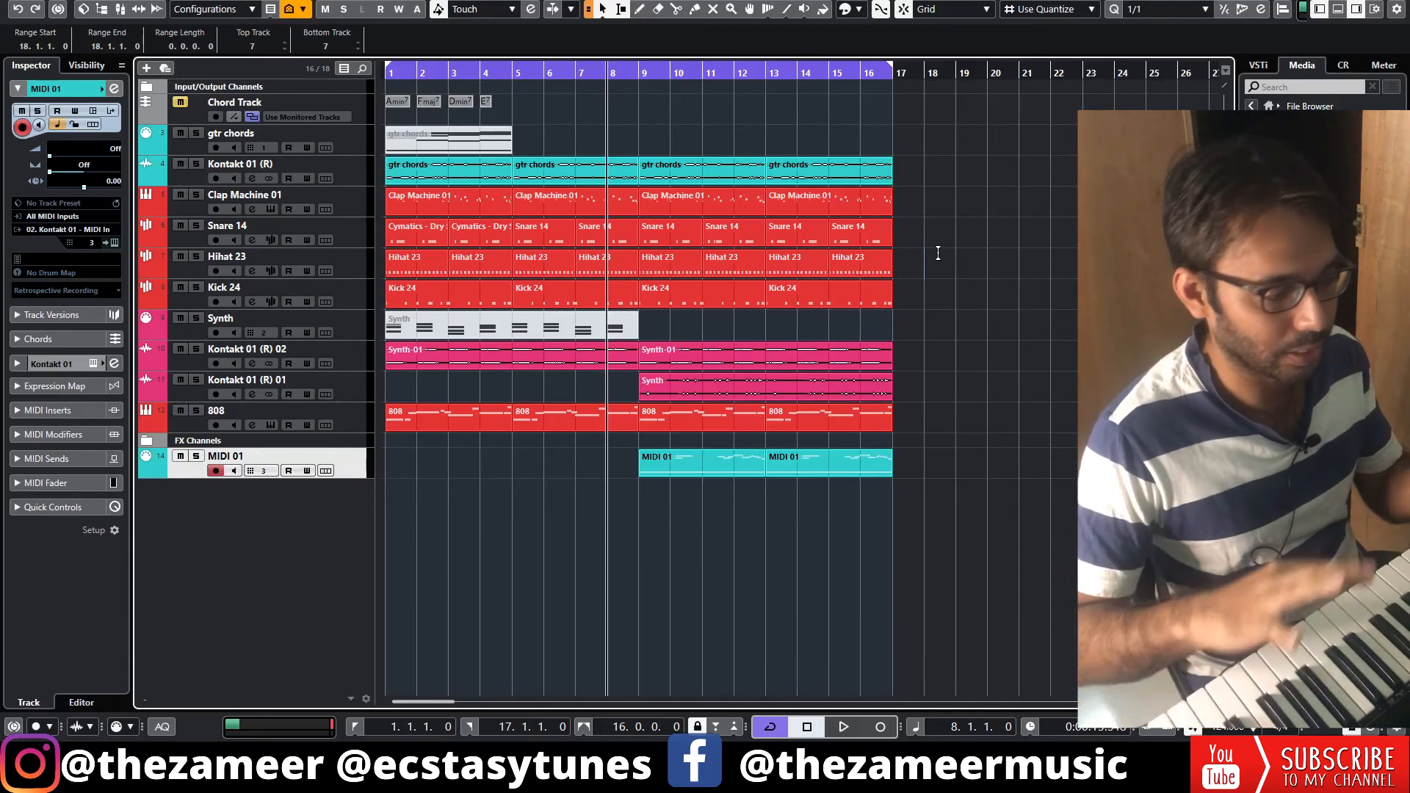
pyautogui.press('KP_Decimal')
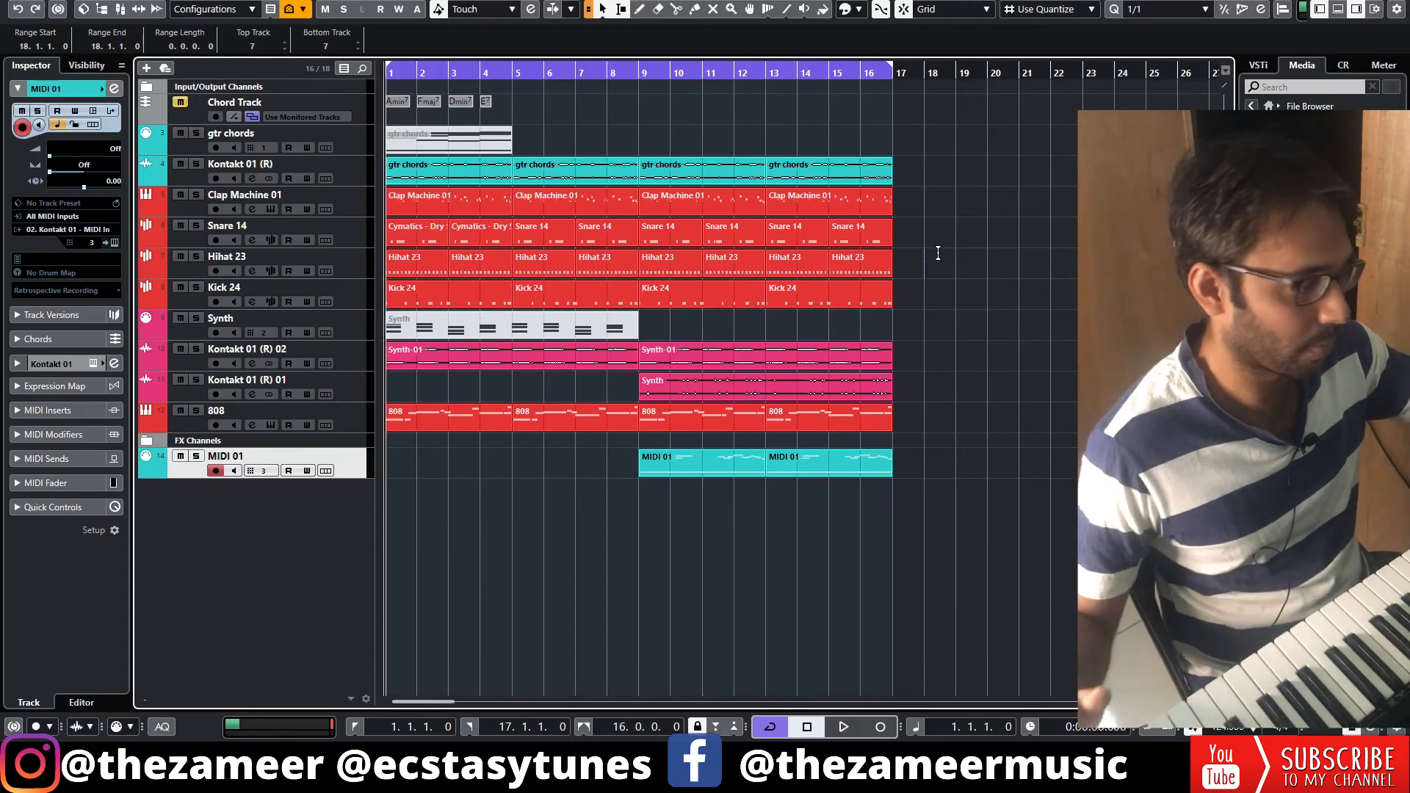
pyautogui.press('space')
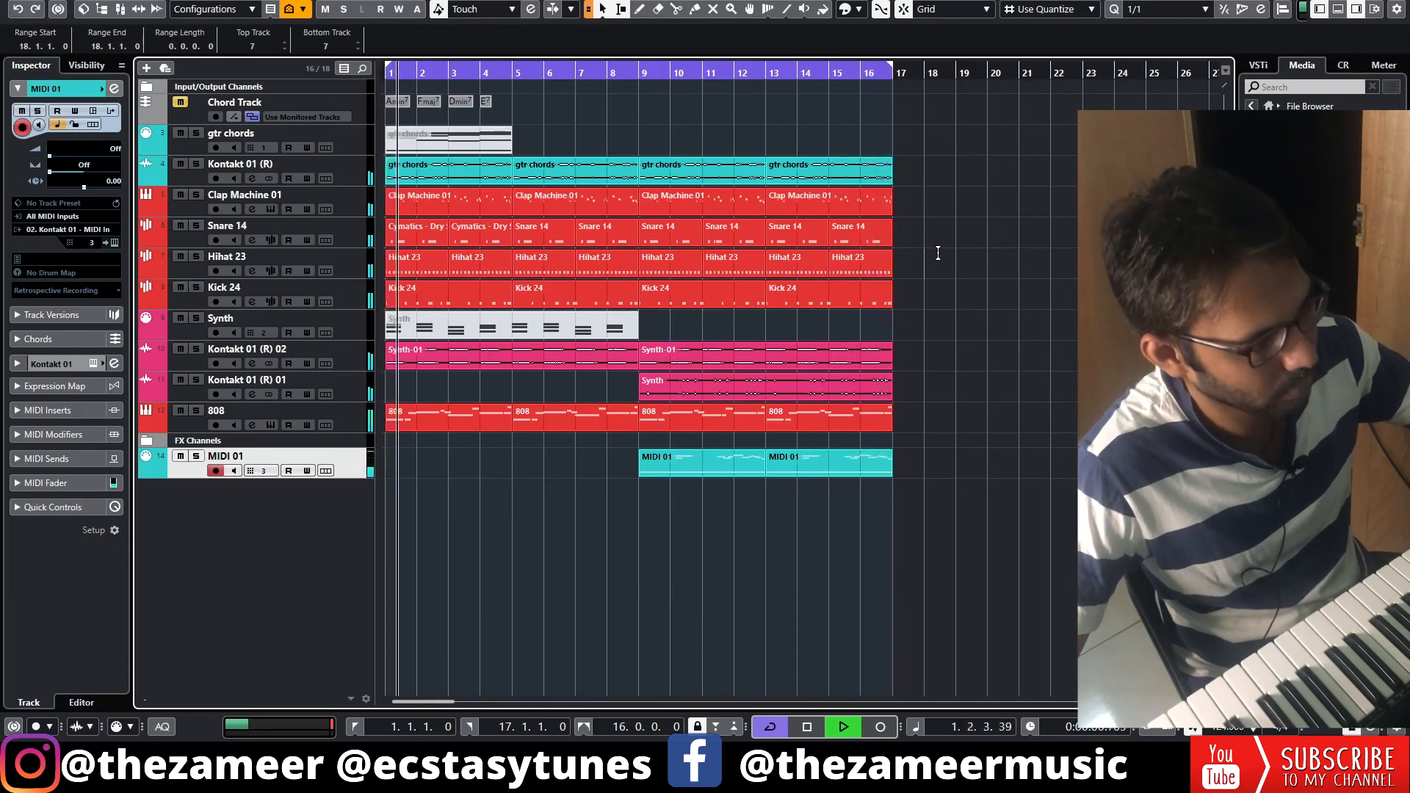
pyautogui.press('space')
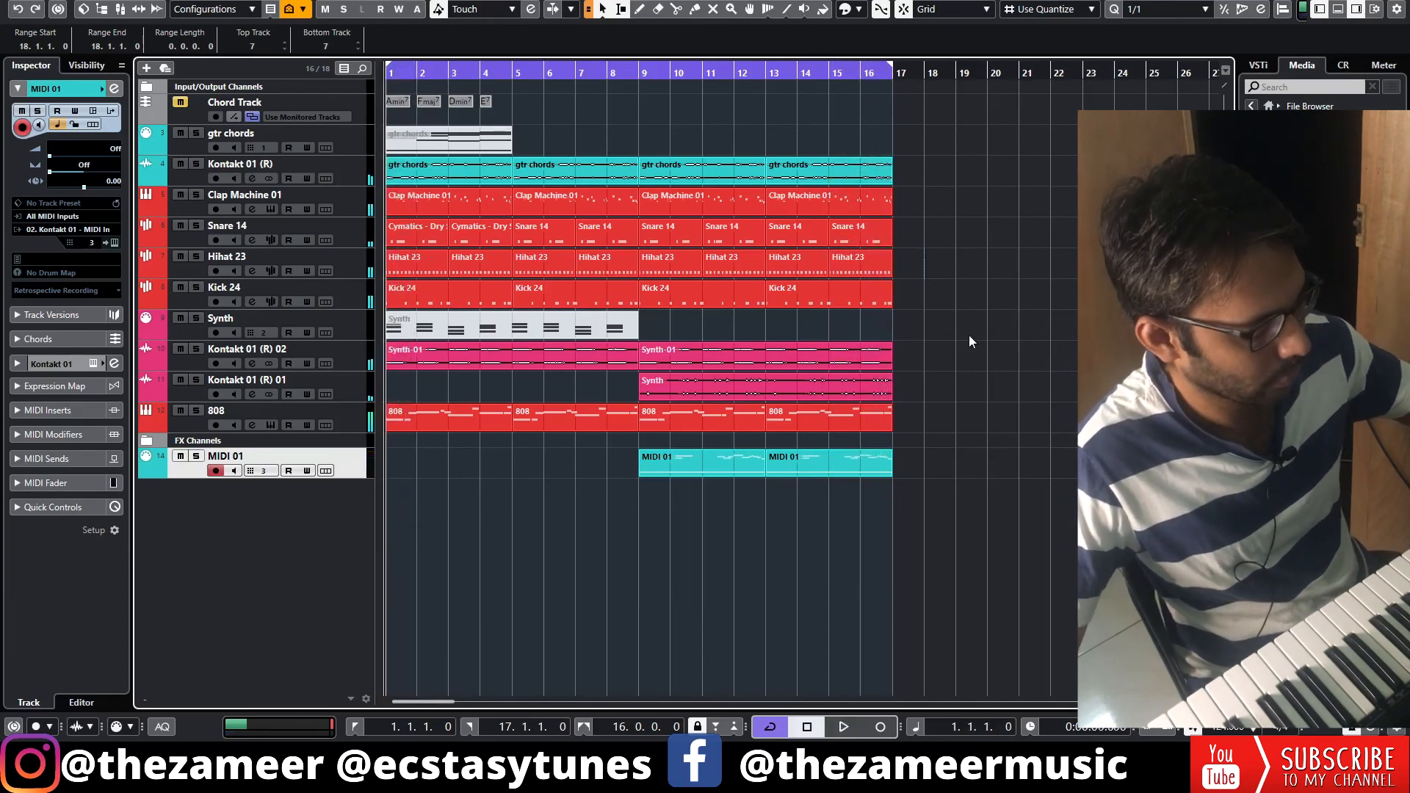